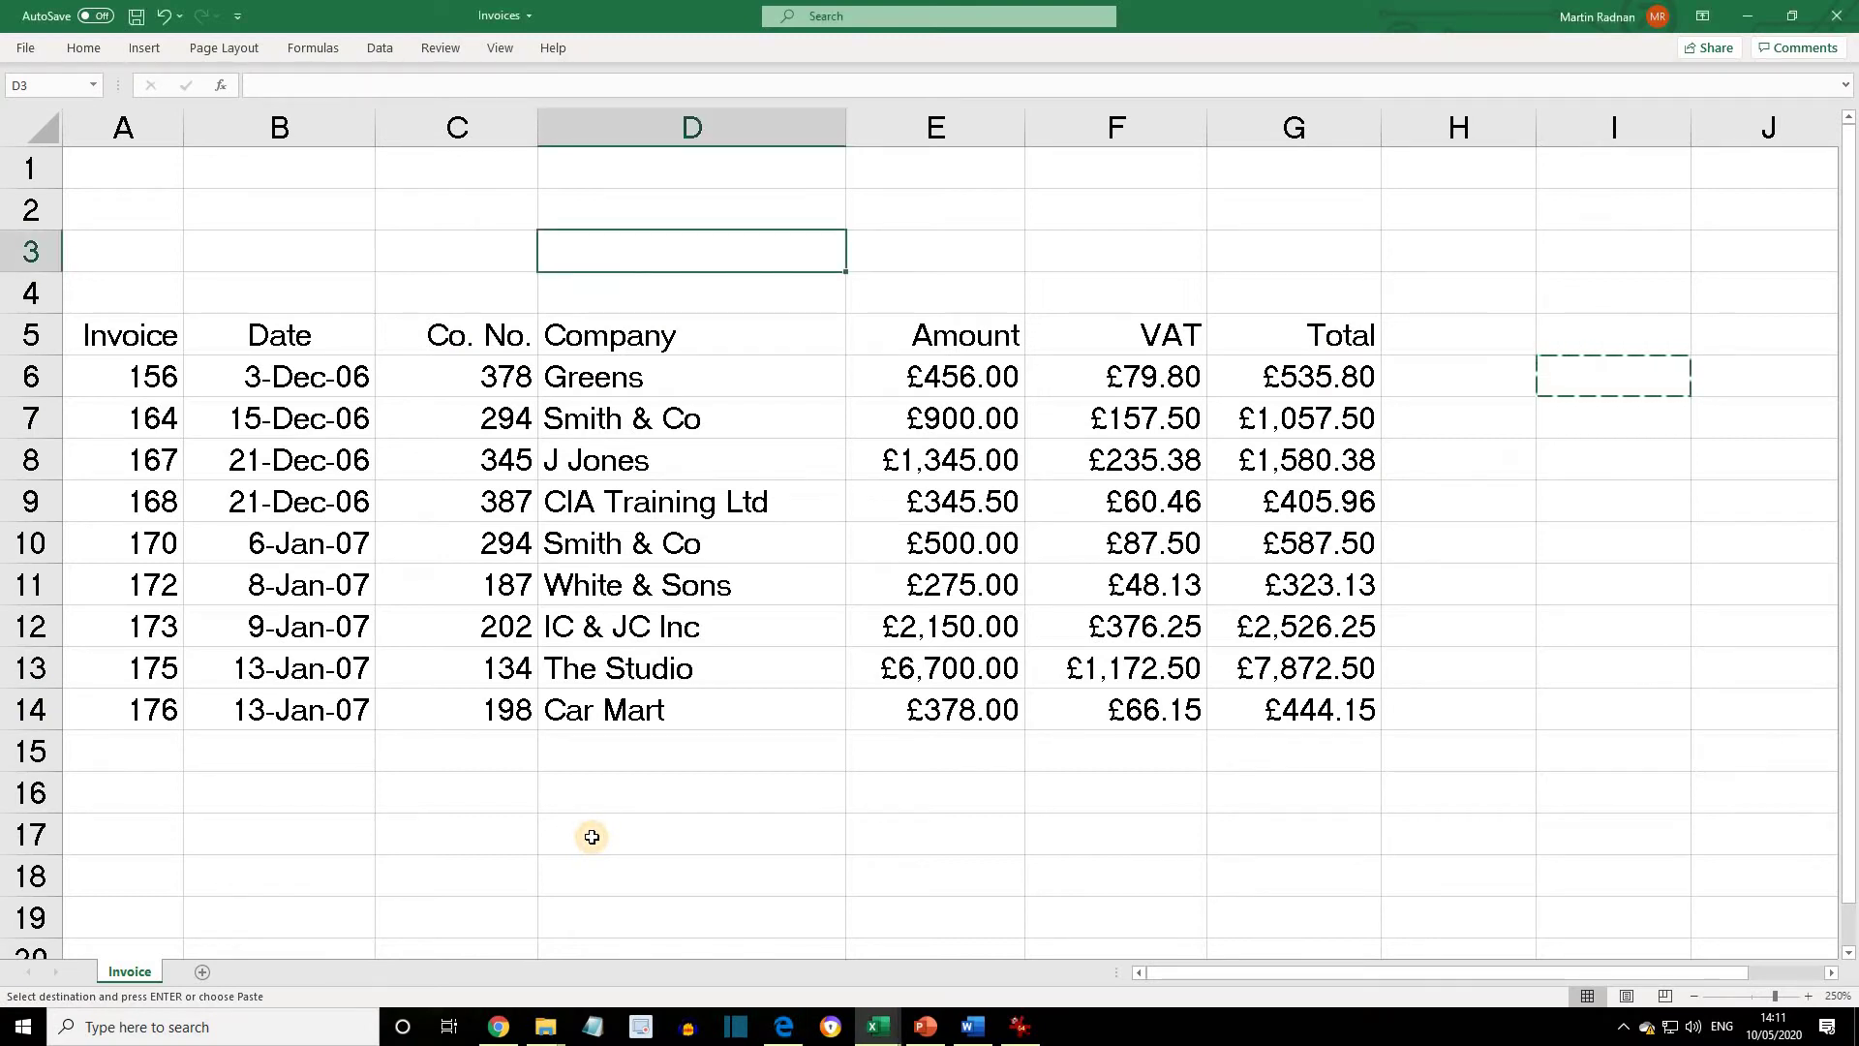
# Enter the label 'Small Invoices Total' in cell D17
pyautogui.click(591, 837)
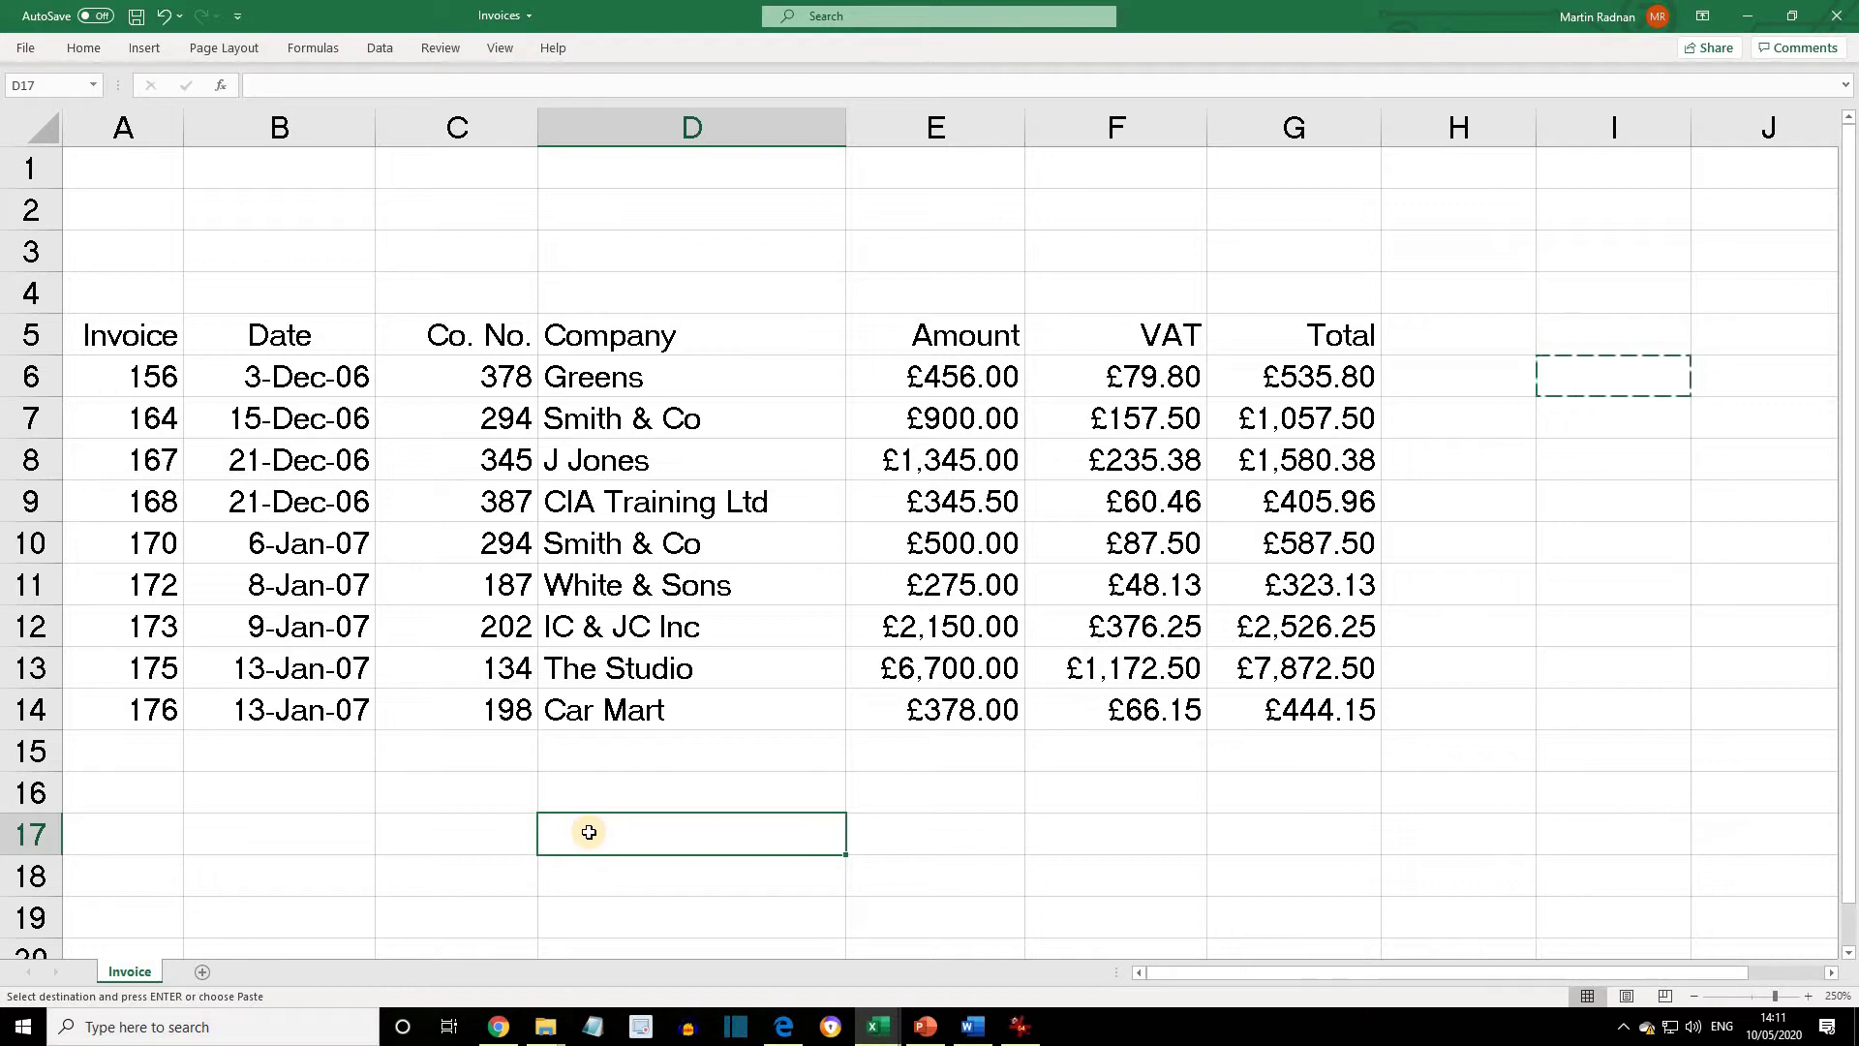
pyautogui.write('Small I')
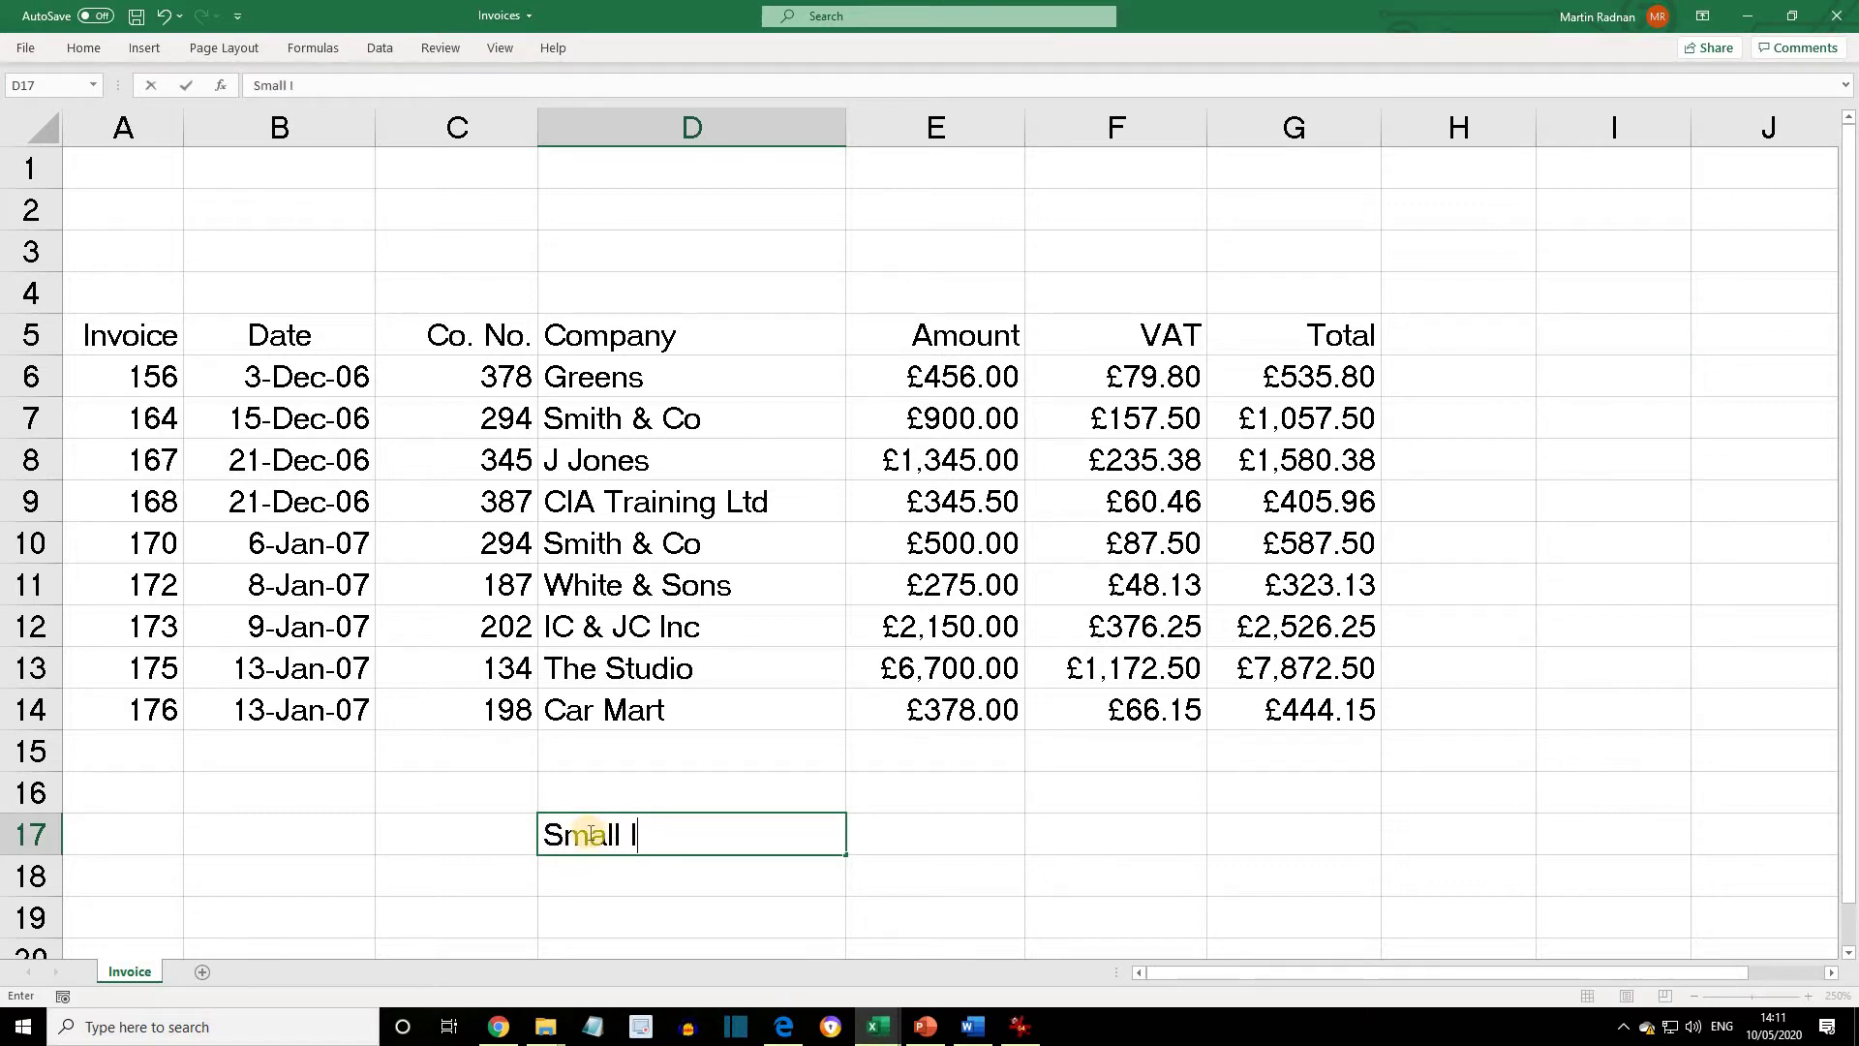
pyautogui.write('nvoices Total')
pyautogui.click(920, 841)
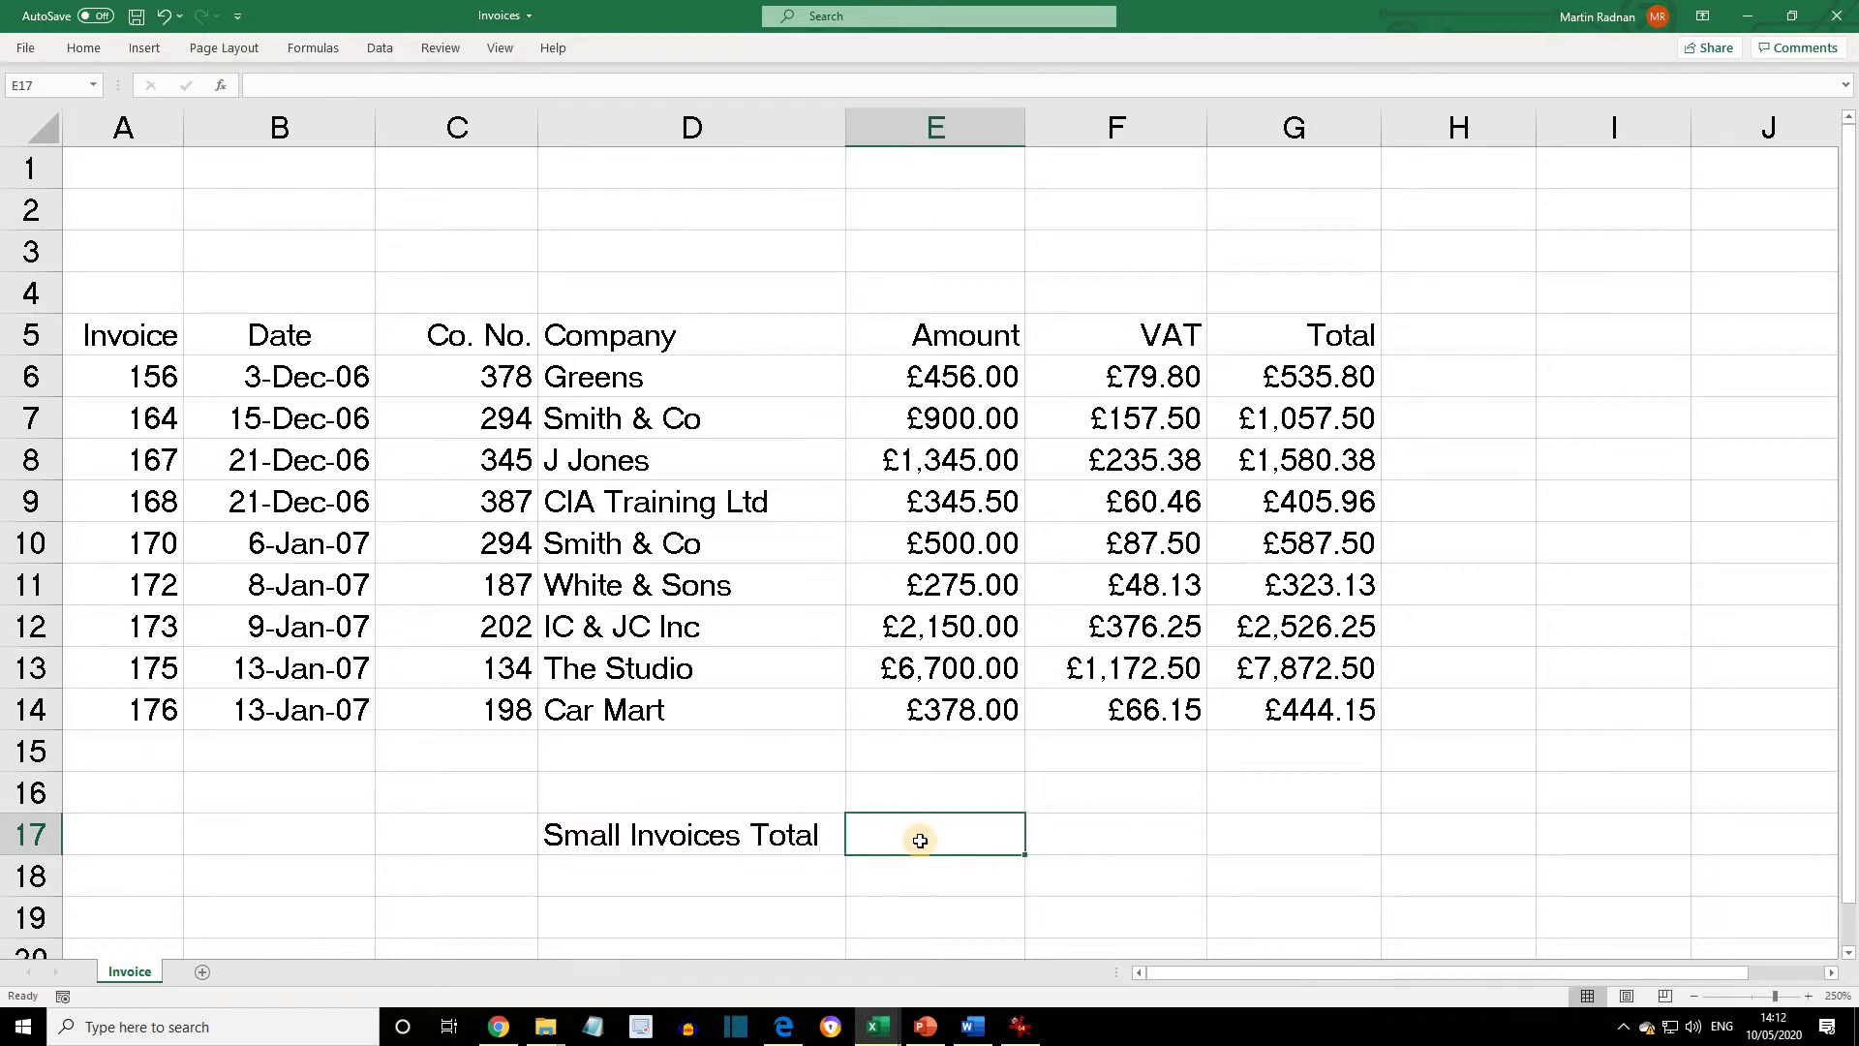
# Insert the SUMIF function into cell E17 from the Math & Trig function list
pyautogui.click(306, 49)
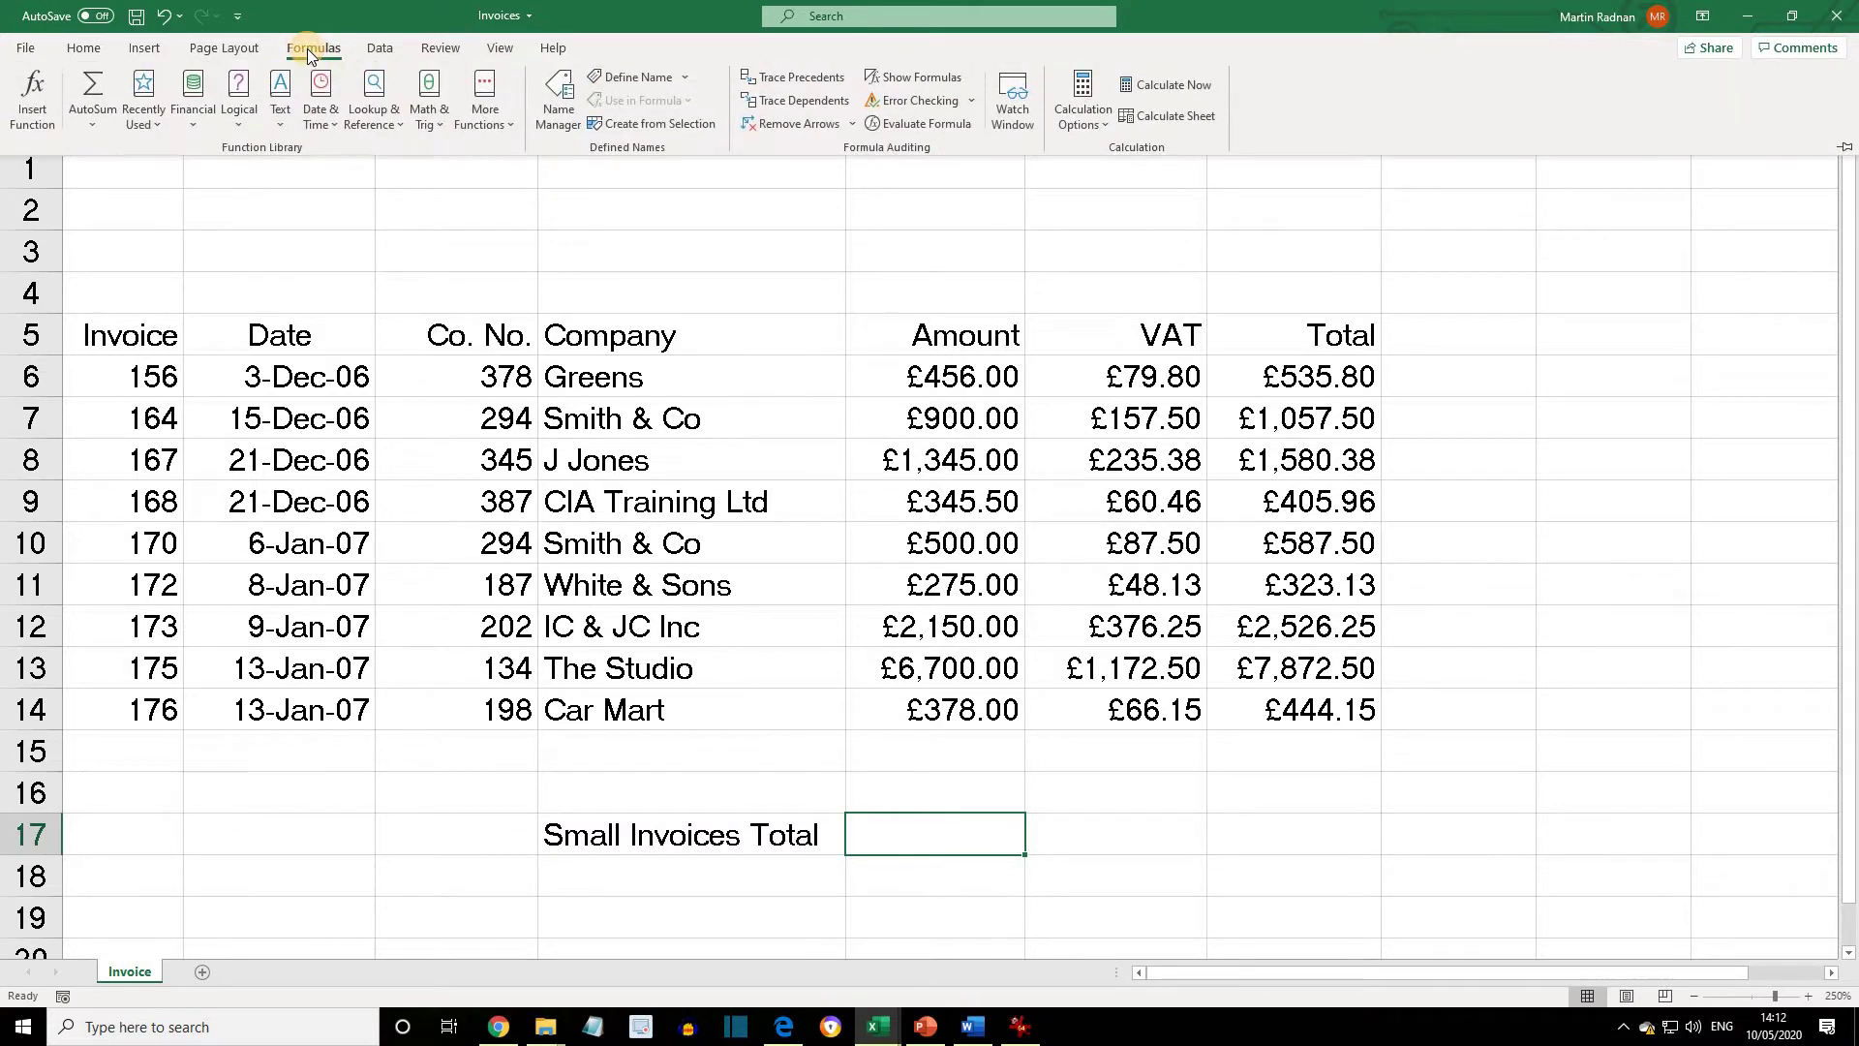
pyautogui.click(428, 124)
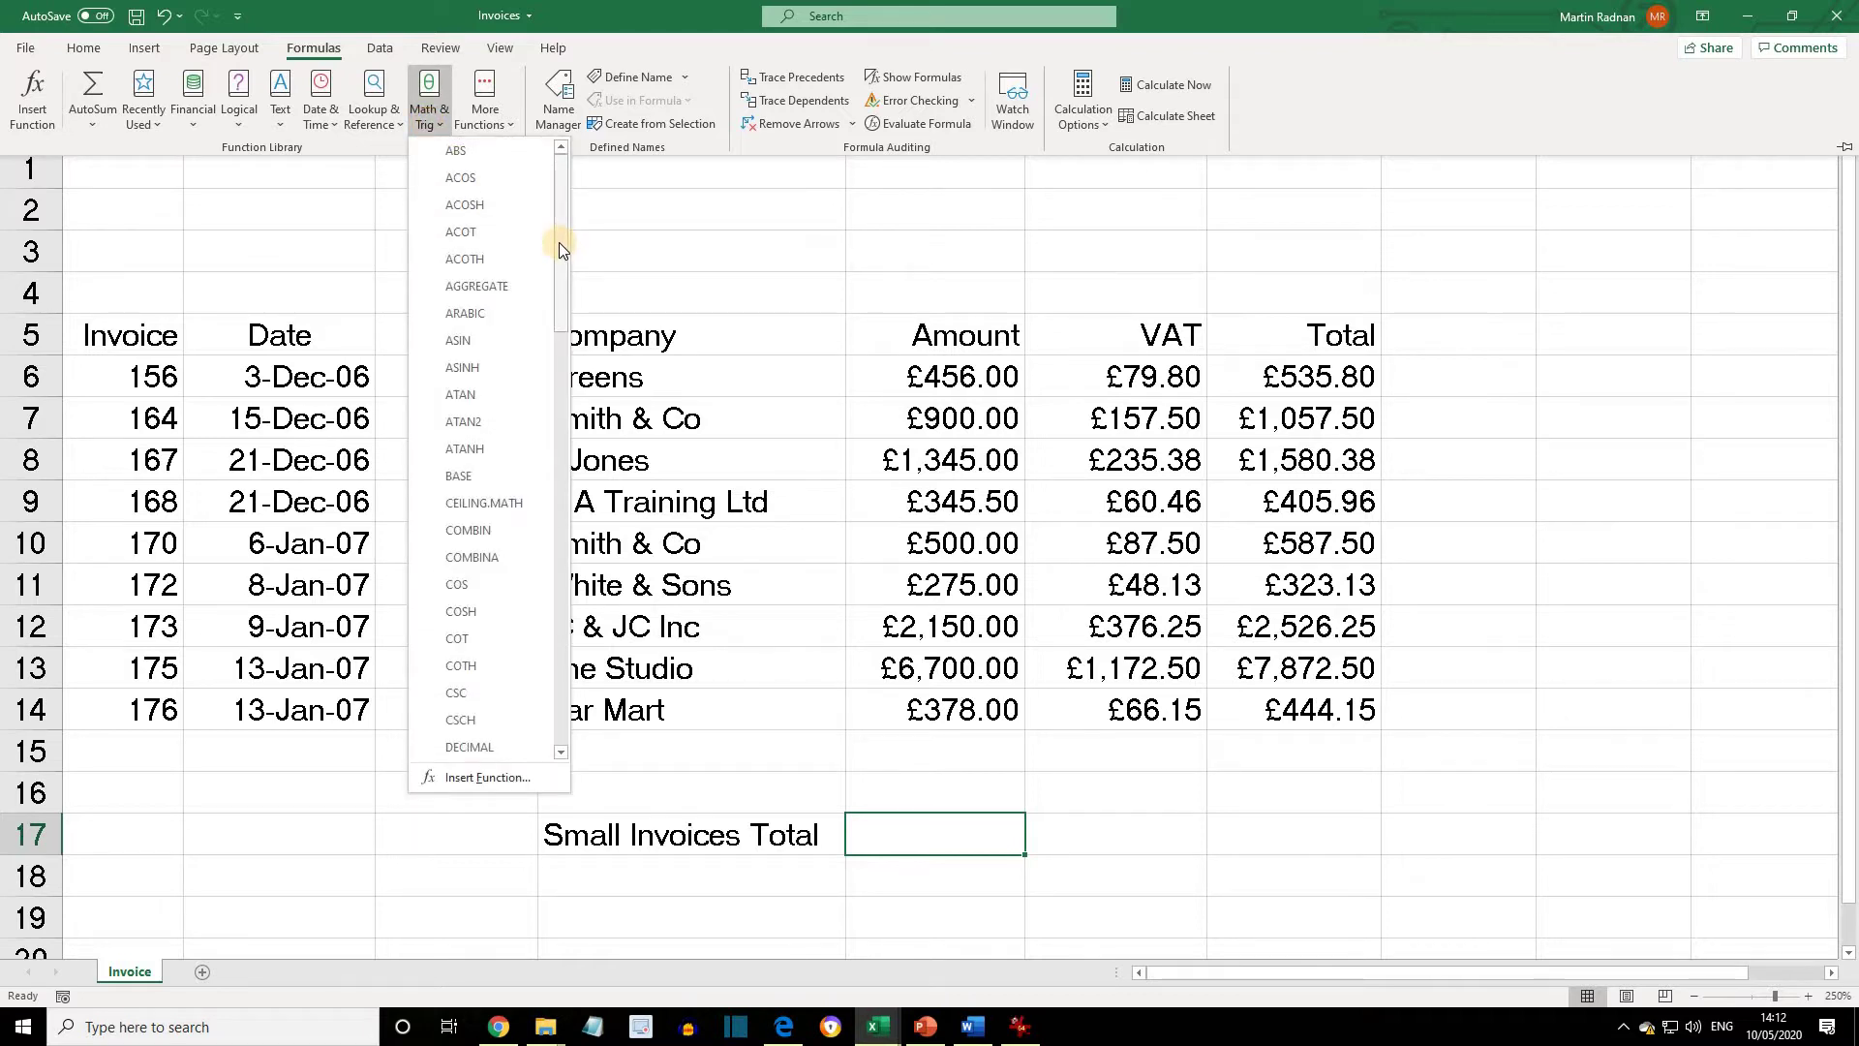
pyautogui.moveTo(559, 244); pyautogui.dragTo(545, 631)
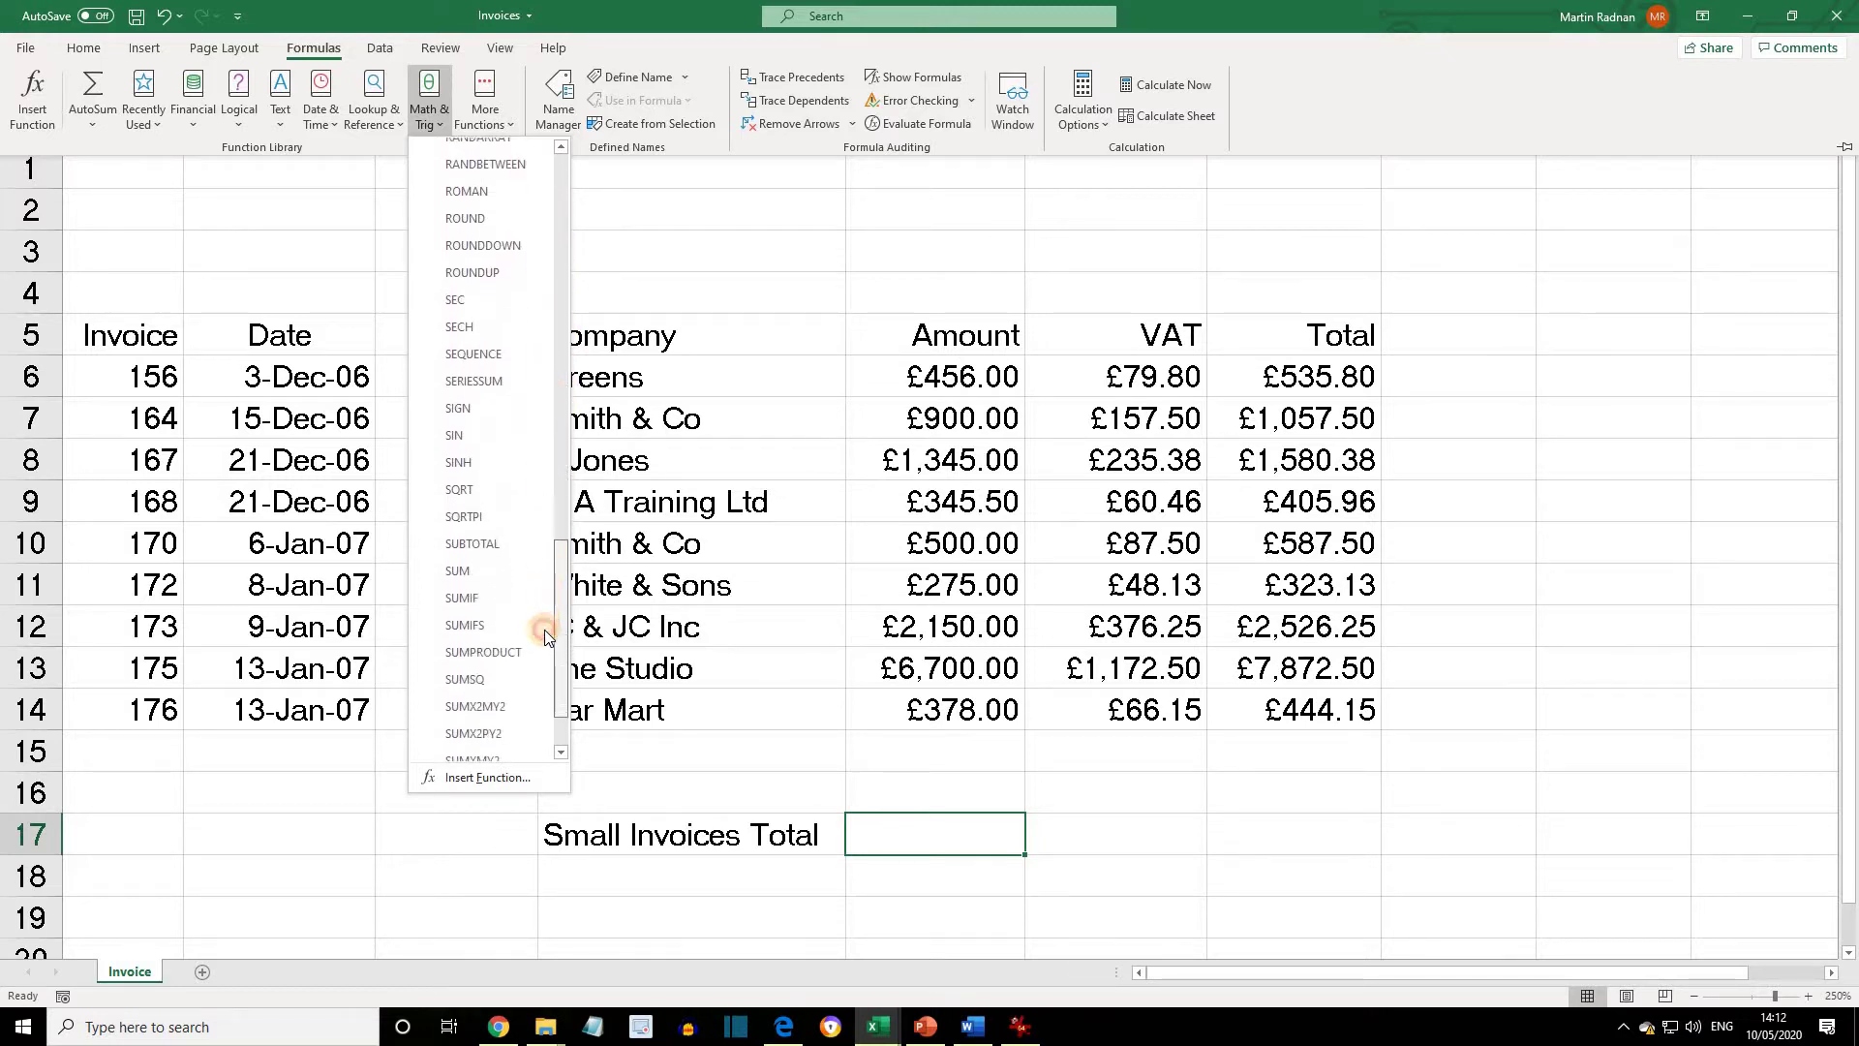
pyautogui.click(480, 592)
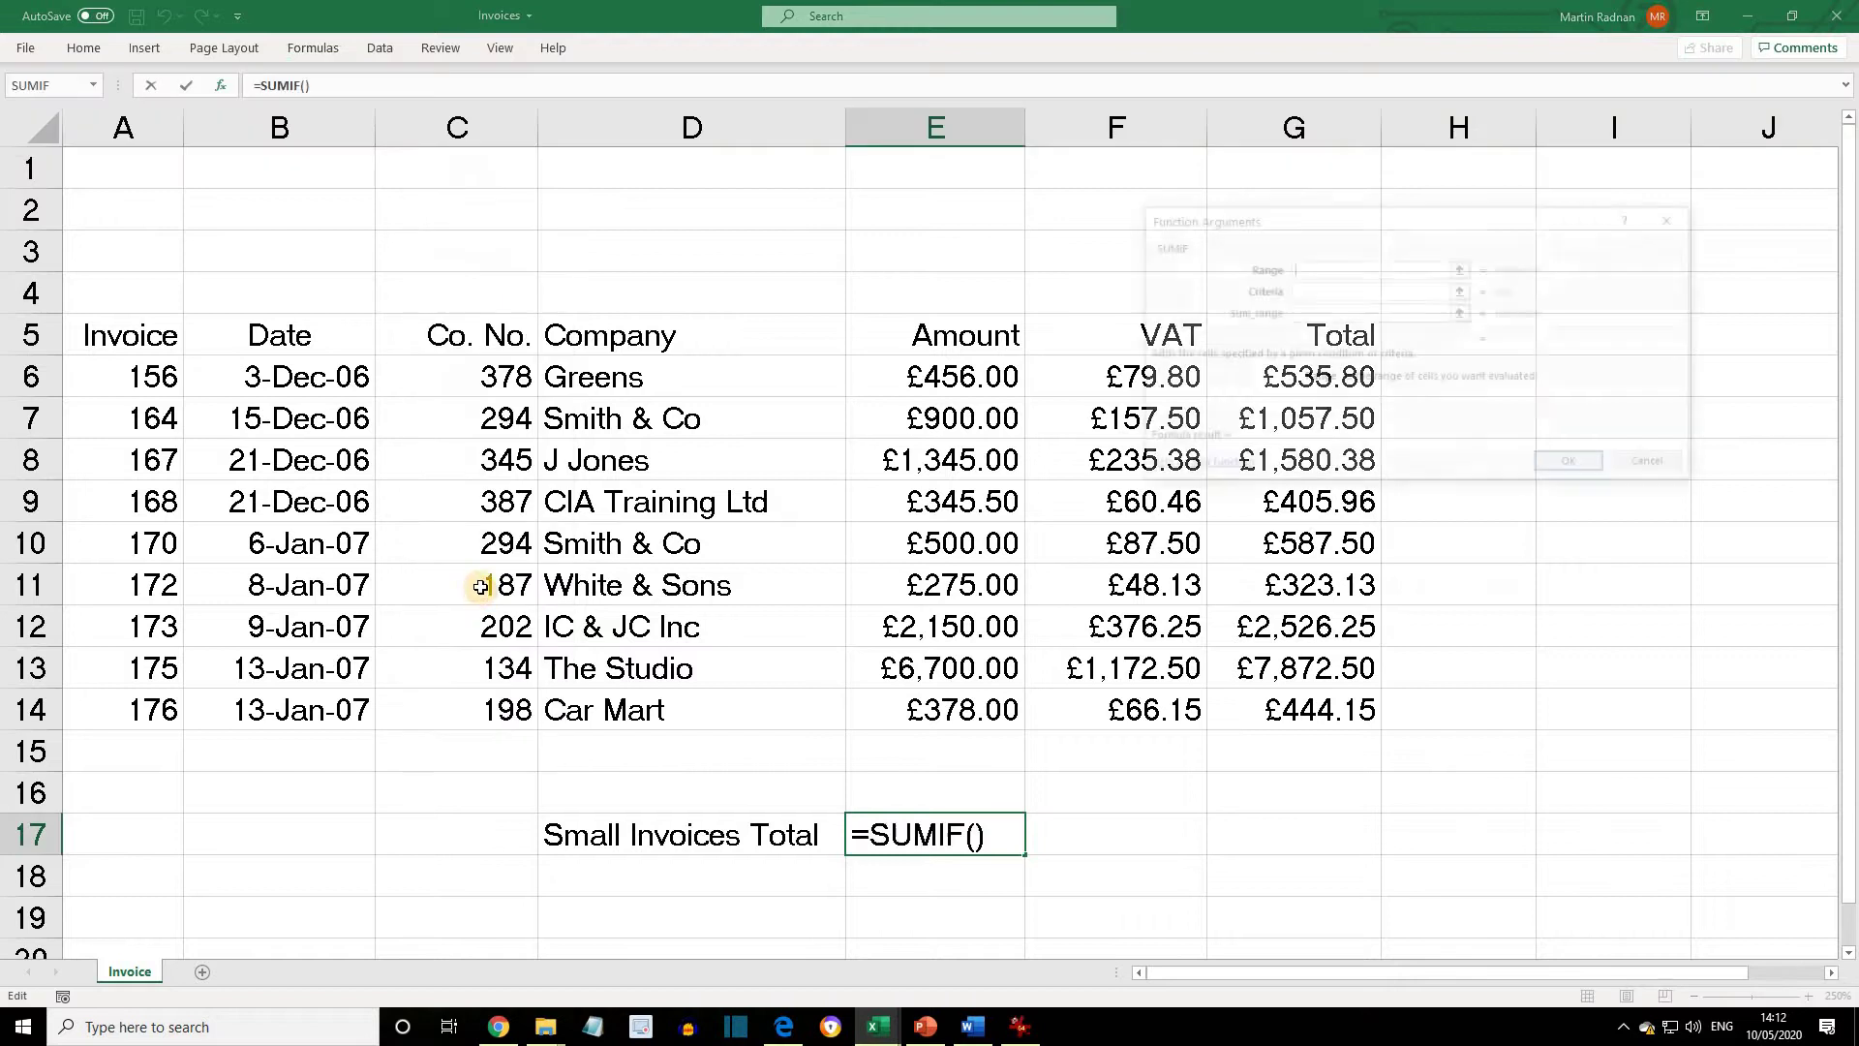
# Set the SUMIF range to E6:E14 and criteria to <500, so E17 returns 1454.5
pyautogui.click(1462, 270)
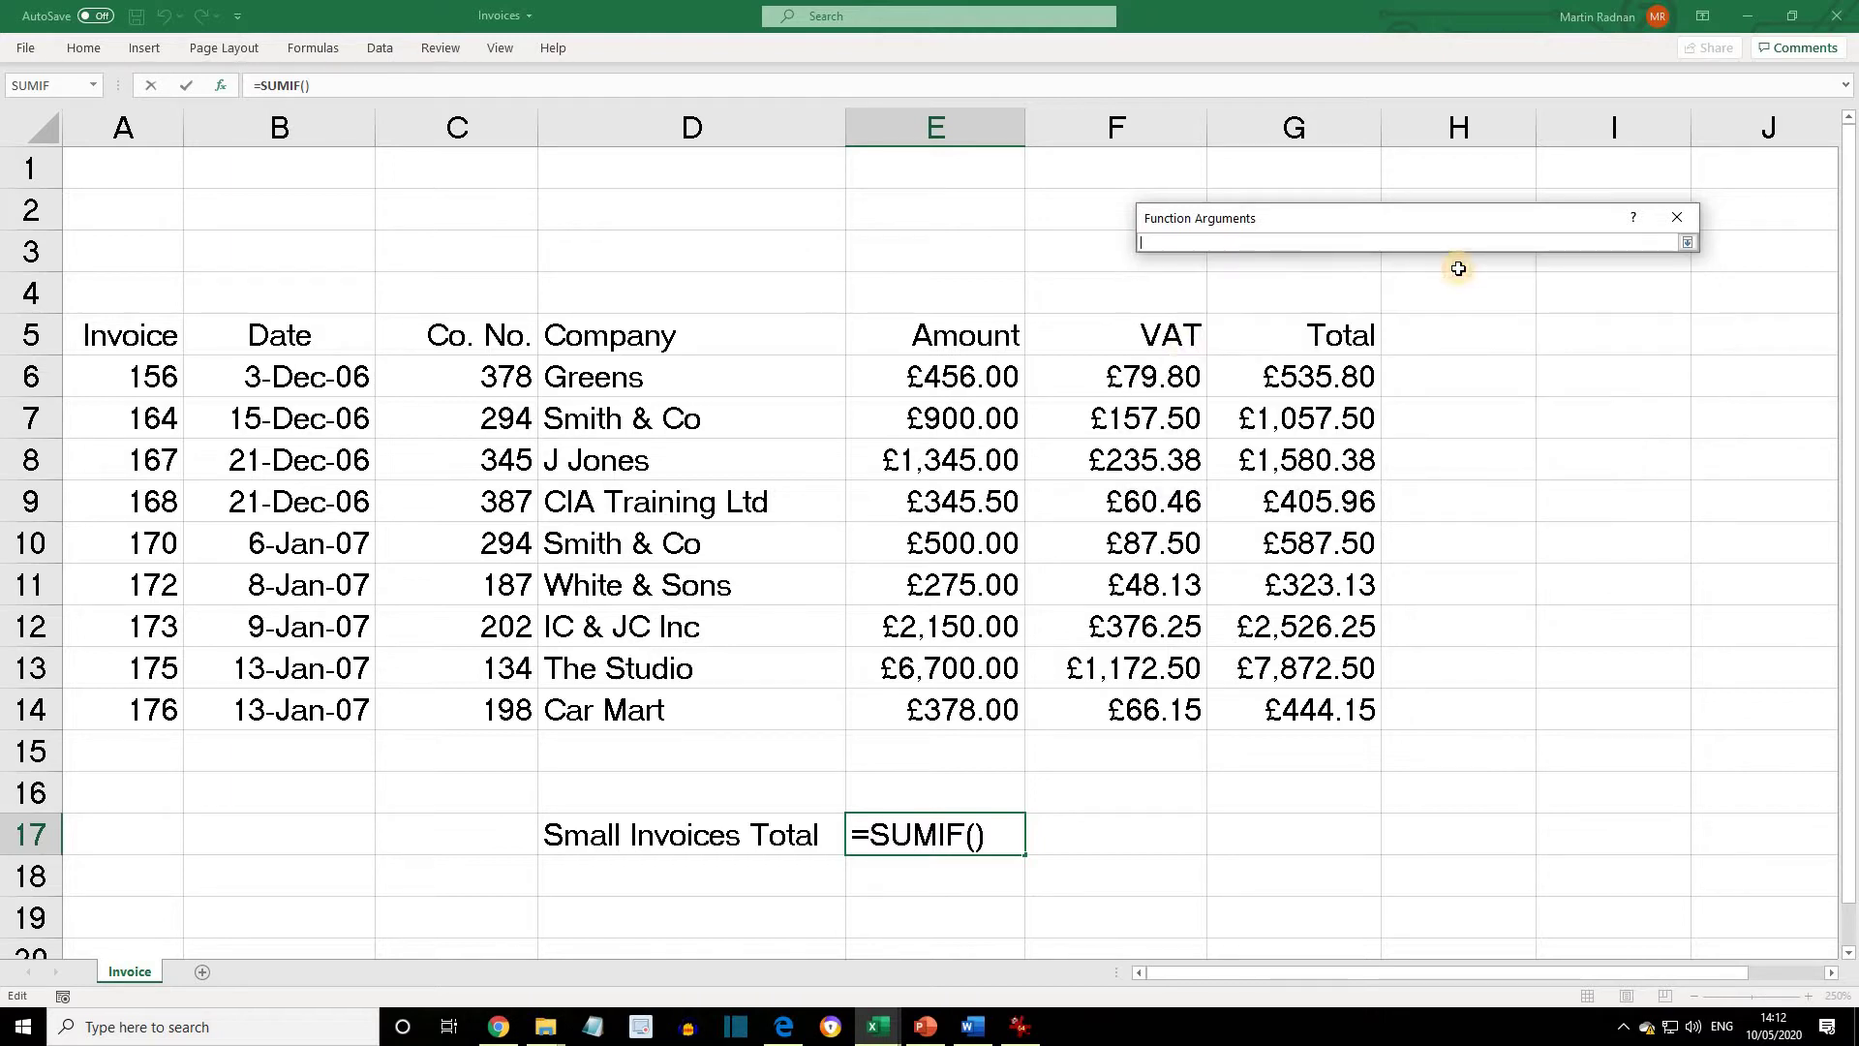
pyautogui.moveTo(964, 377); pyautogui.dragTo(1002, 722)
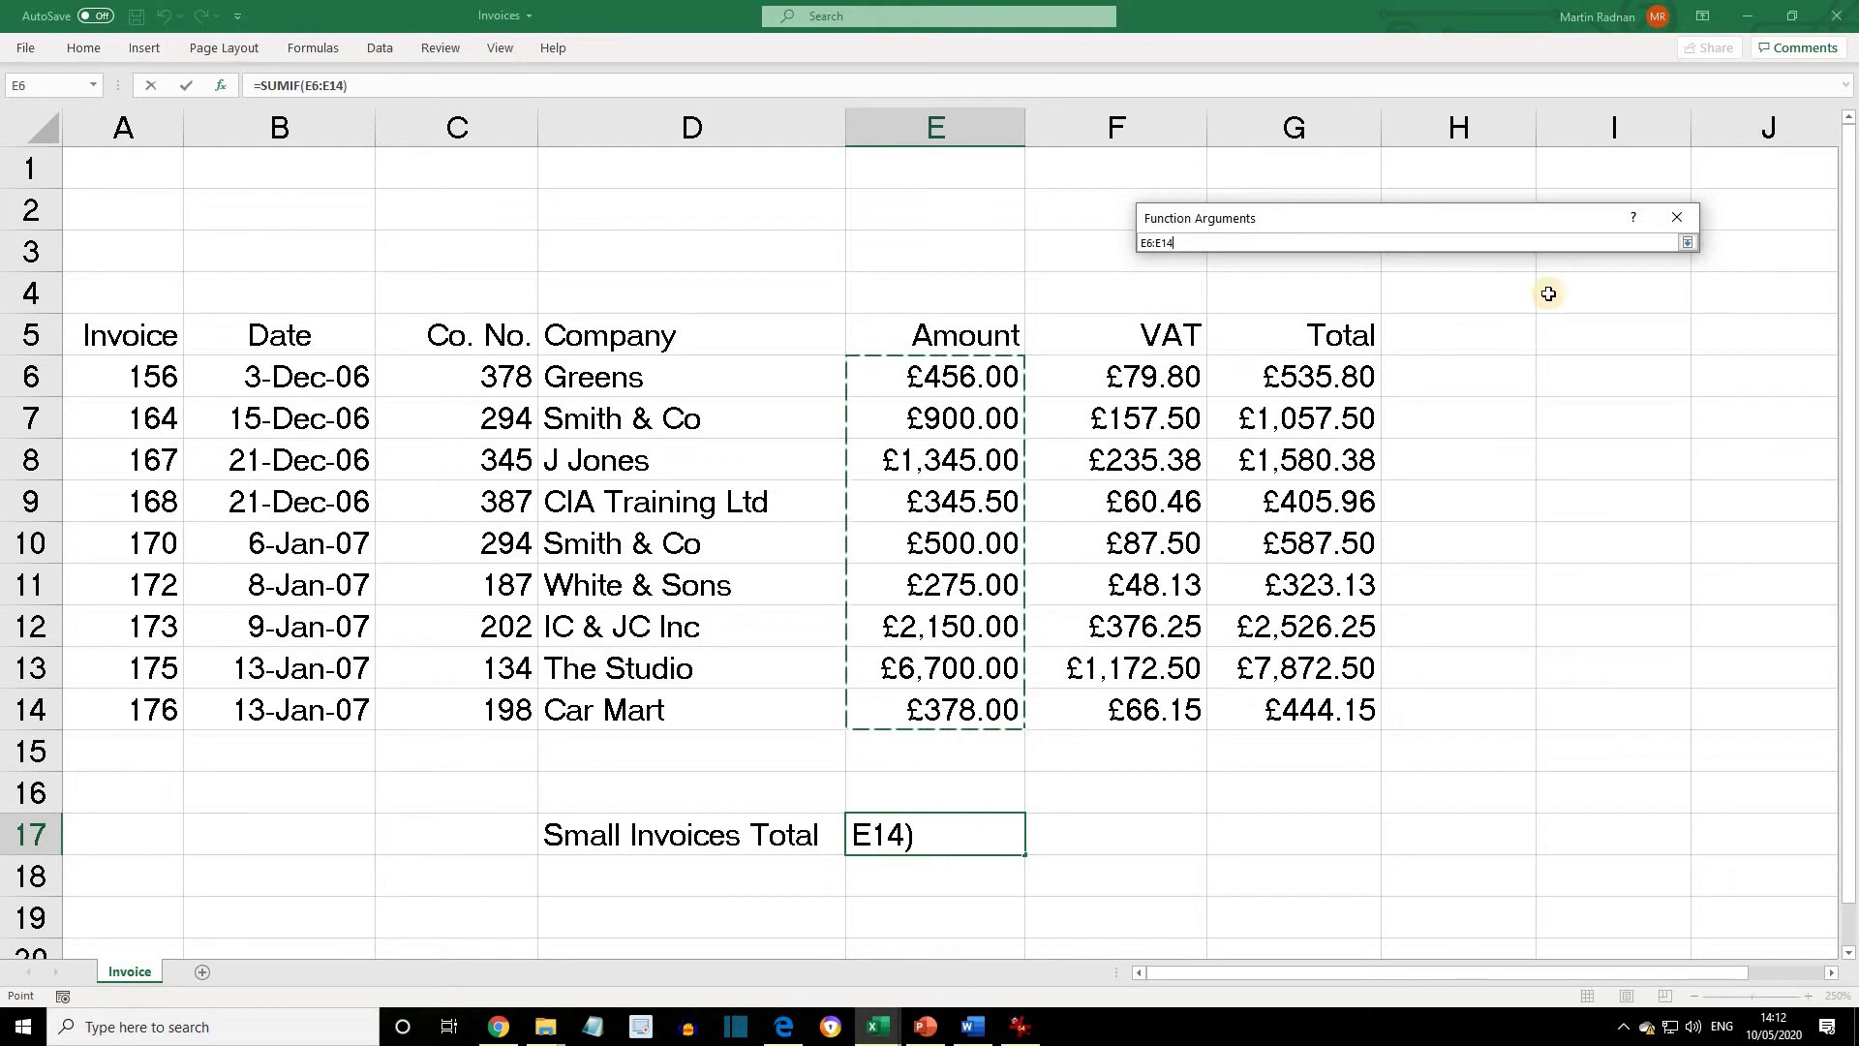
pyautogui.click(1681, 221)
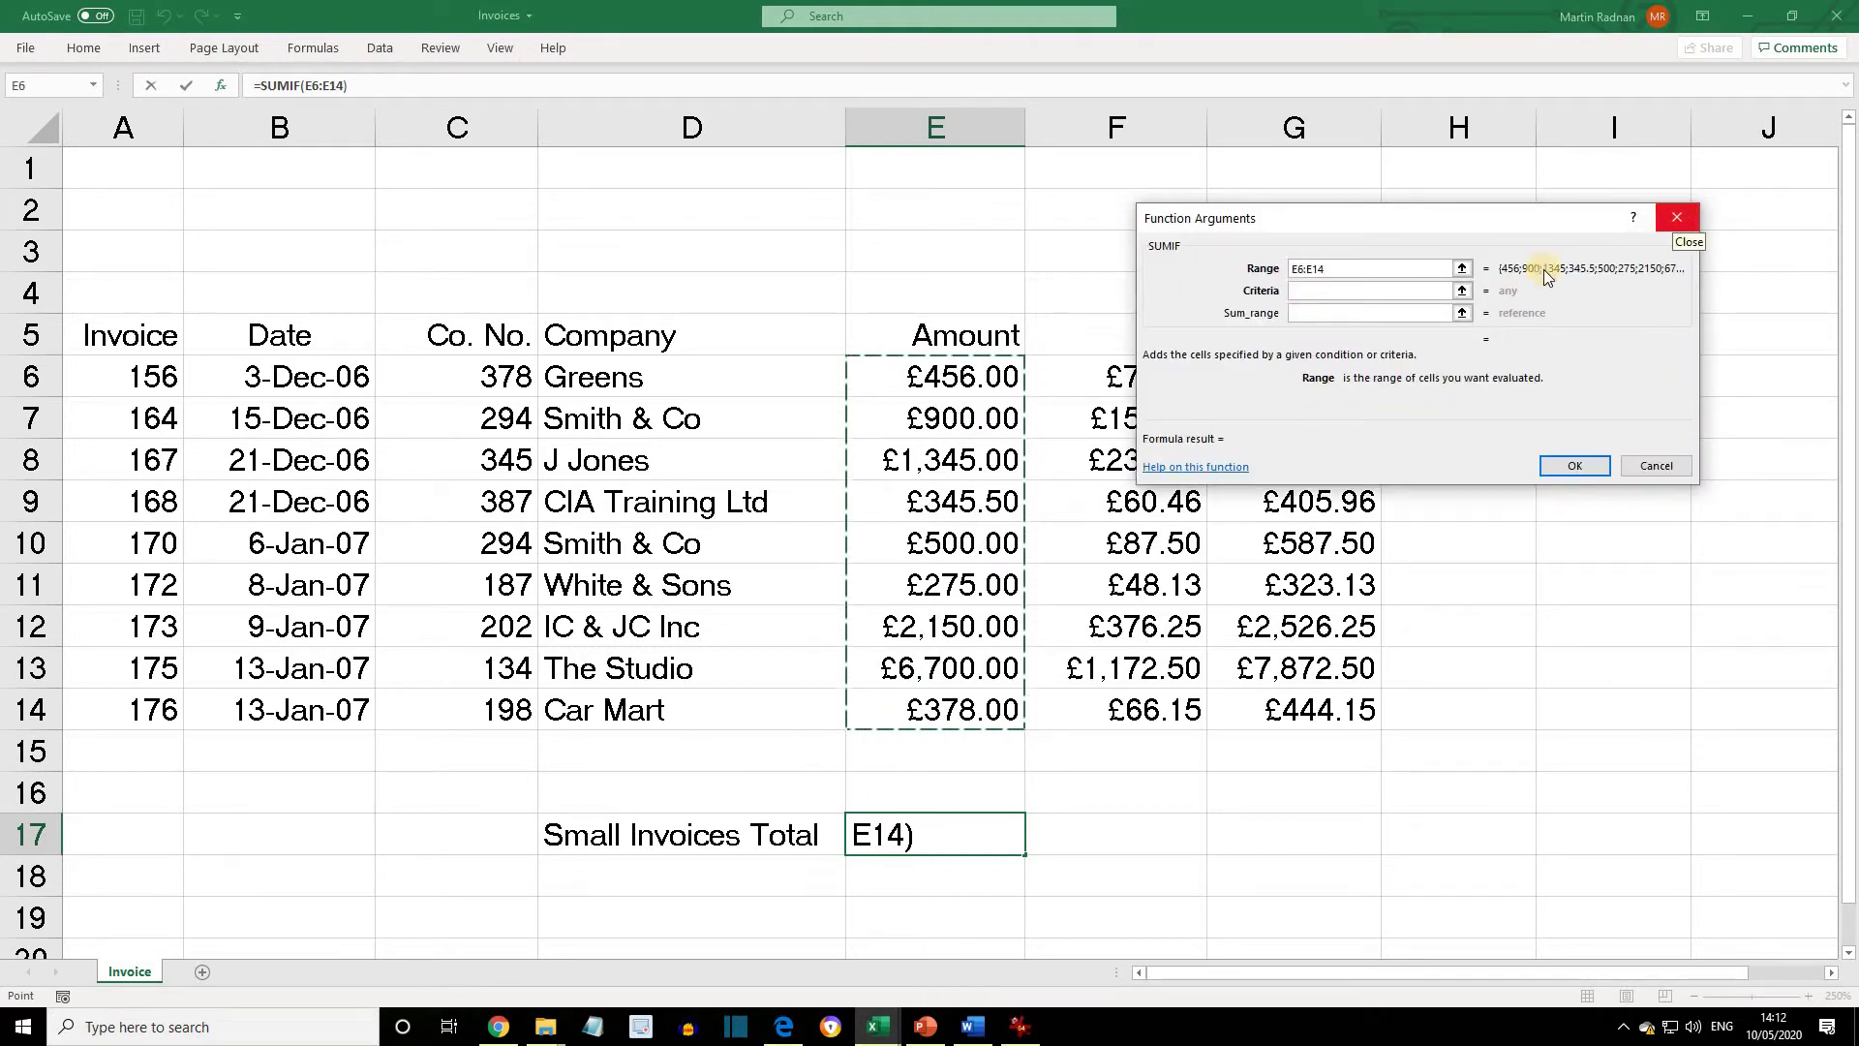
pyautogui.click(1327, 289)
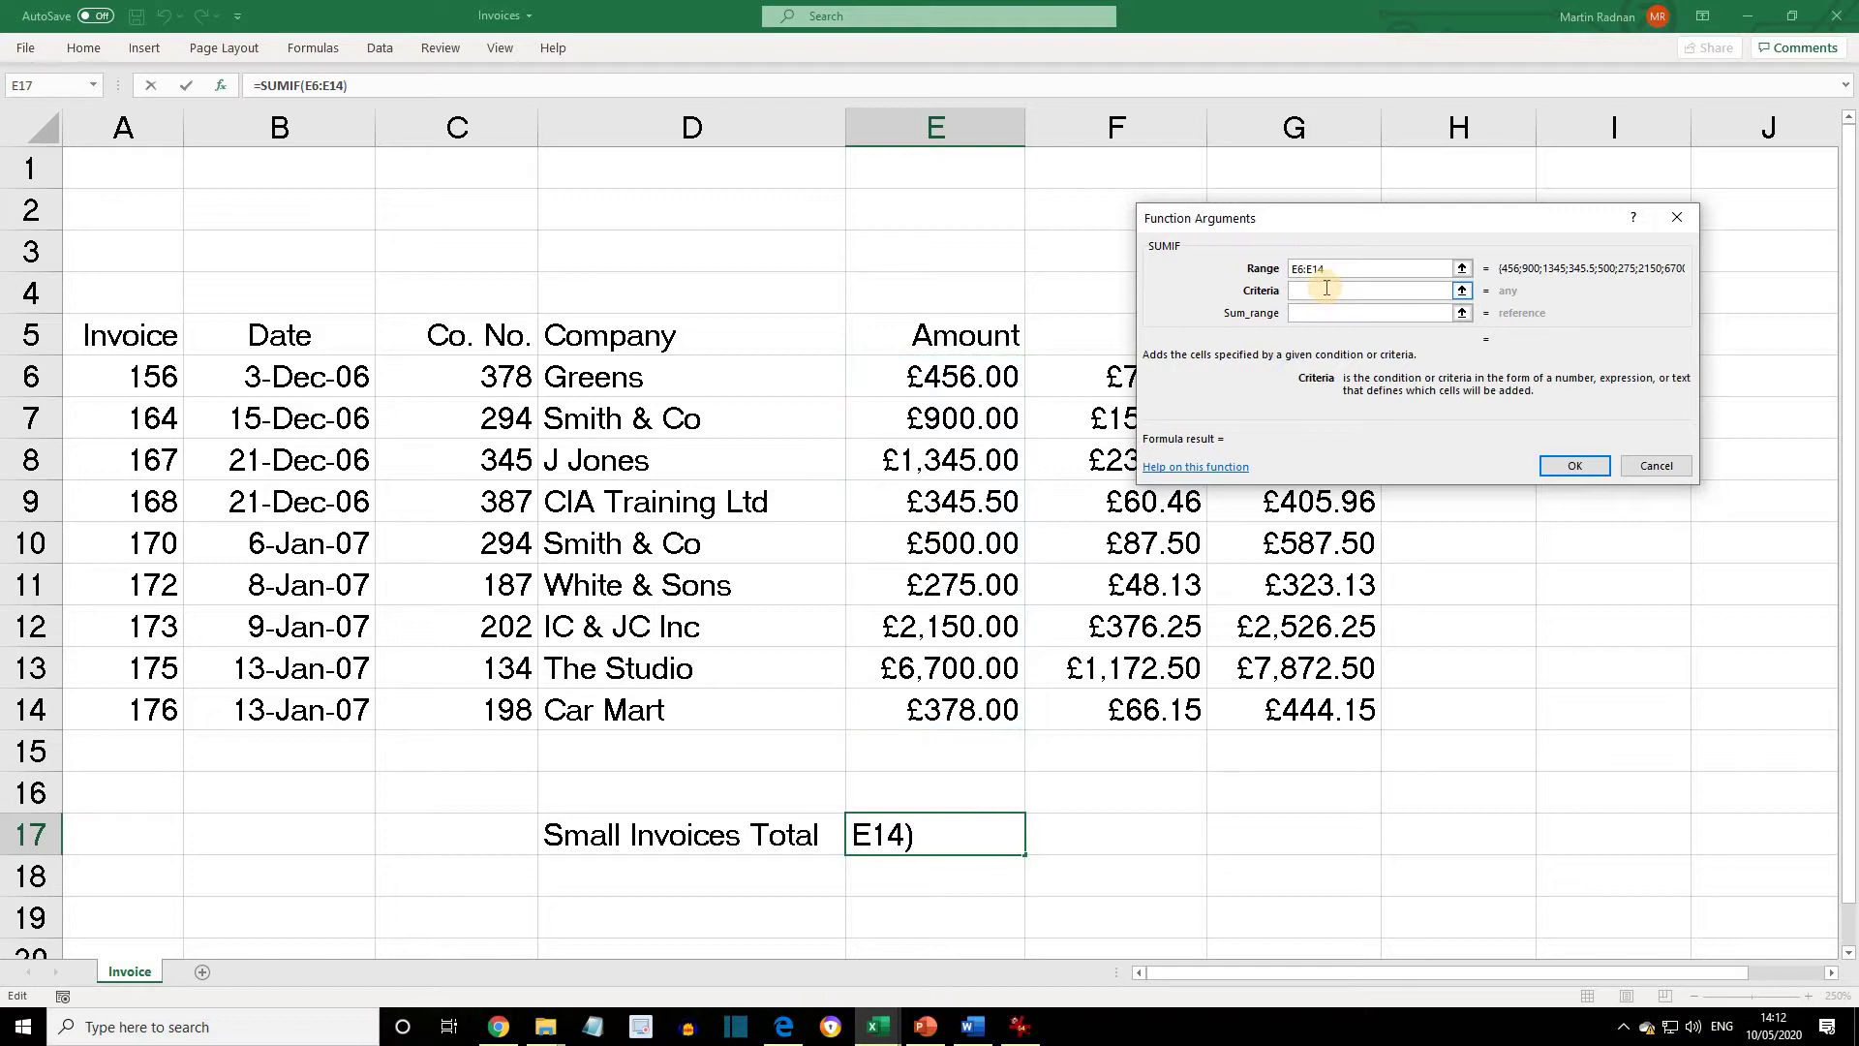
pyautogui.write('<500')
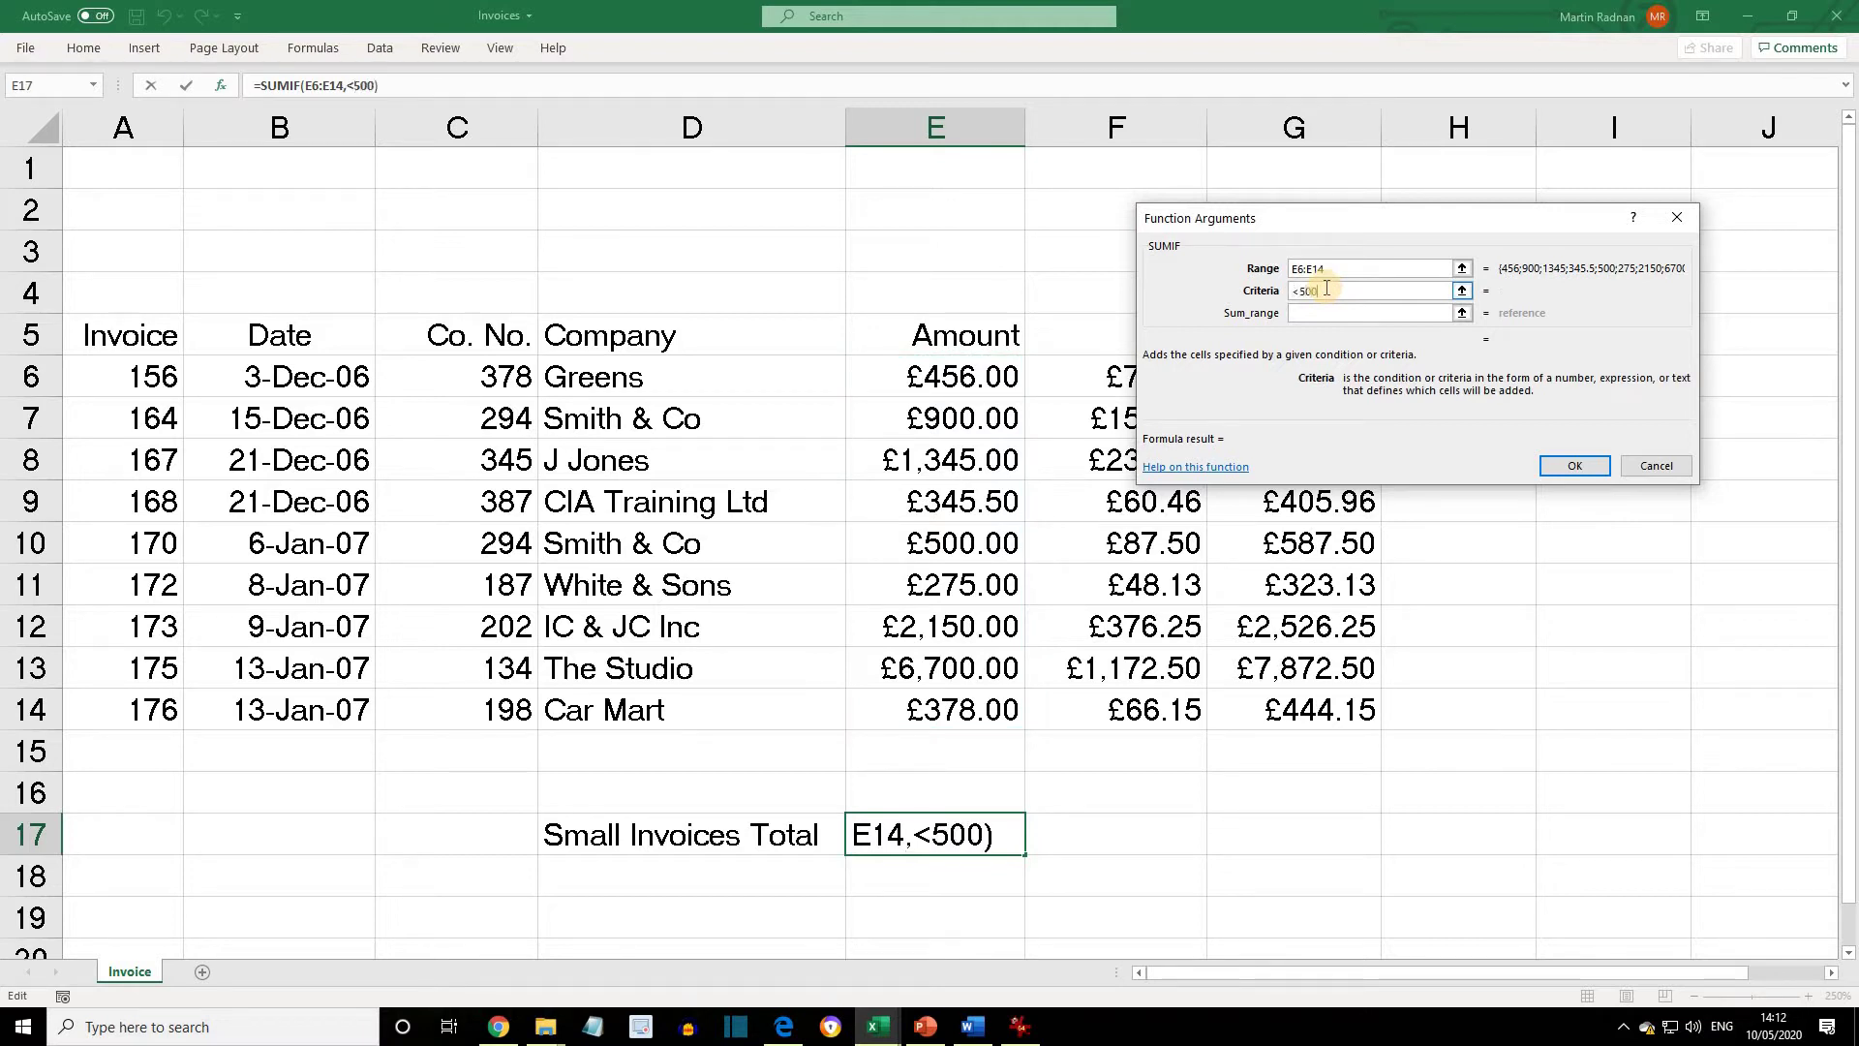
pyautogui.click(1574, 466)
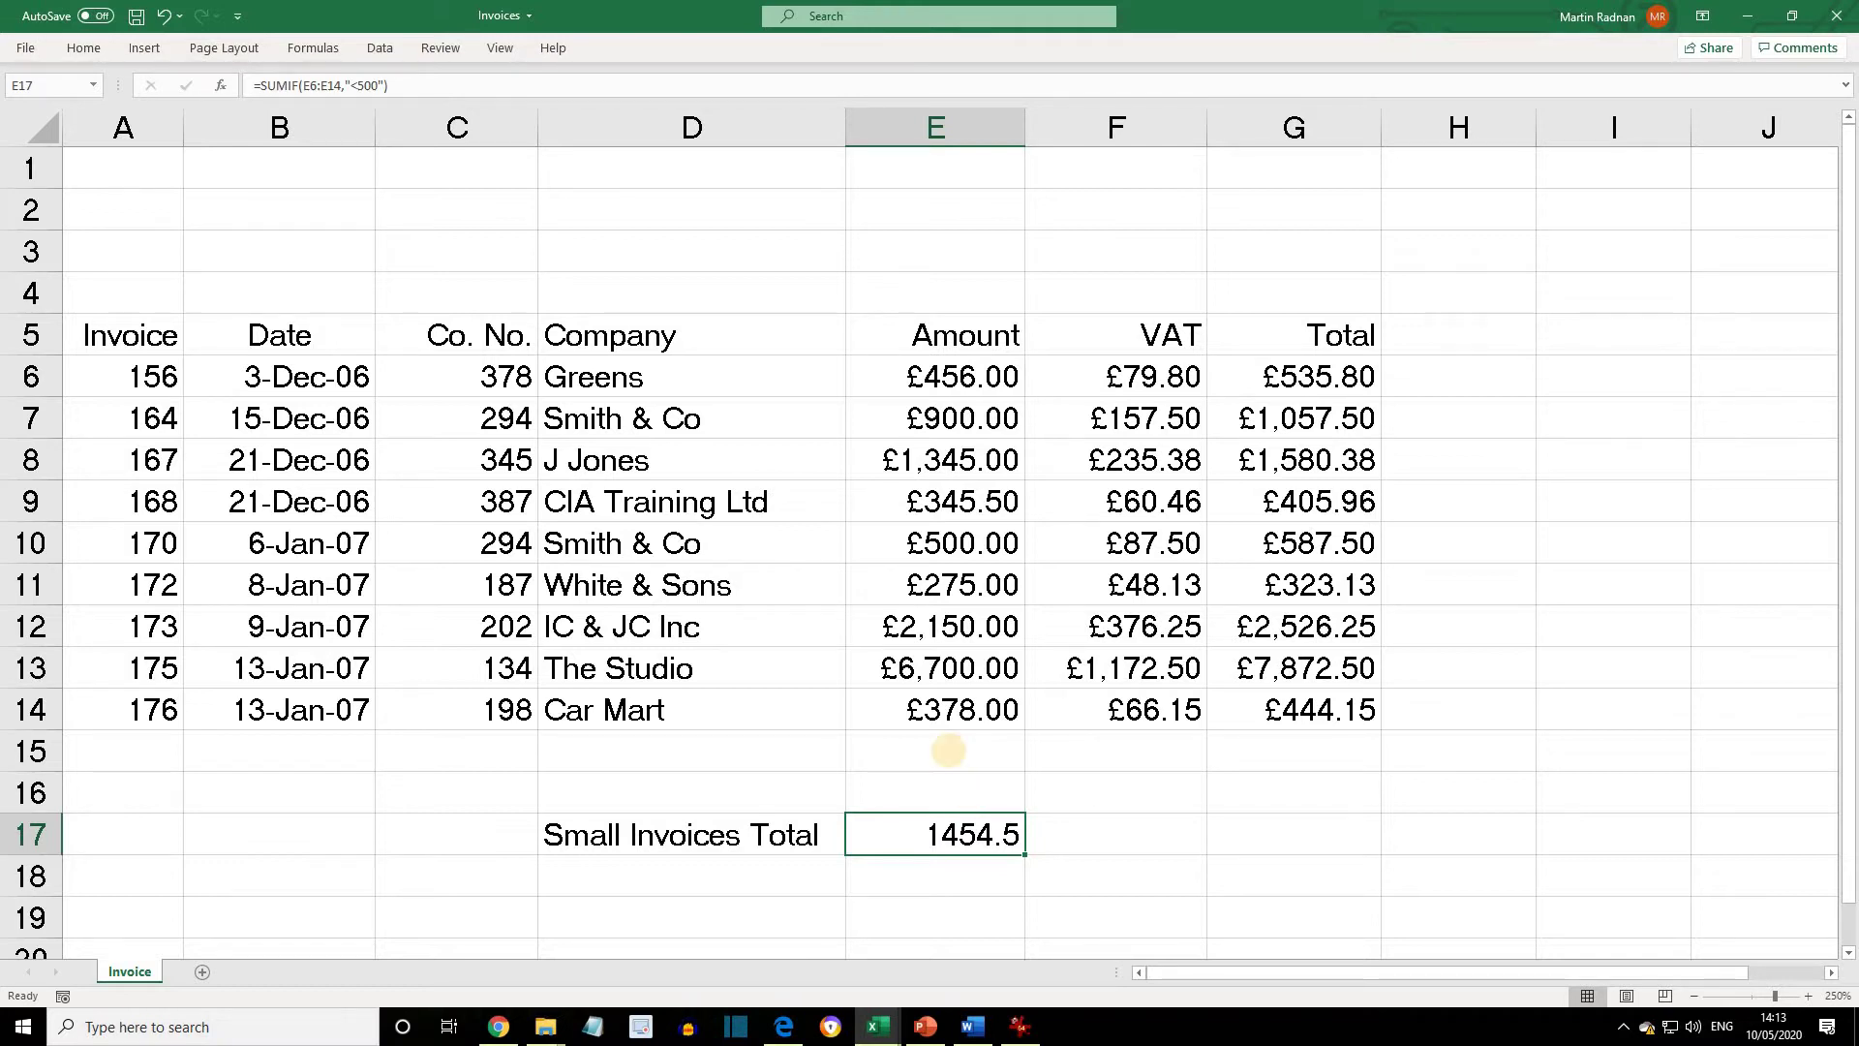
# Format E17 as £ currency with 2 decimal places, showing £1,454.50
pyautogui.rightClick(912, 836)
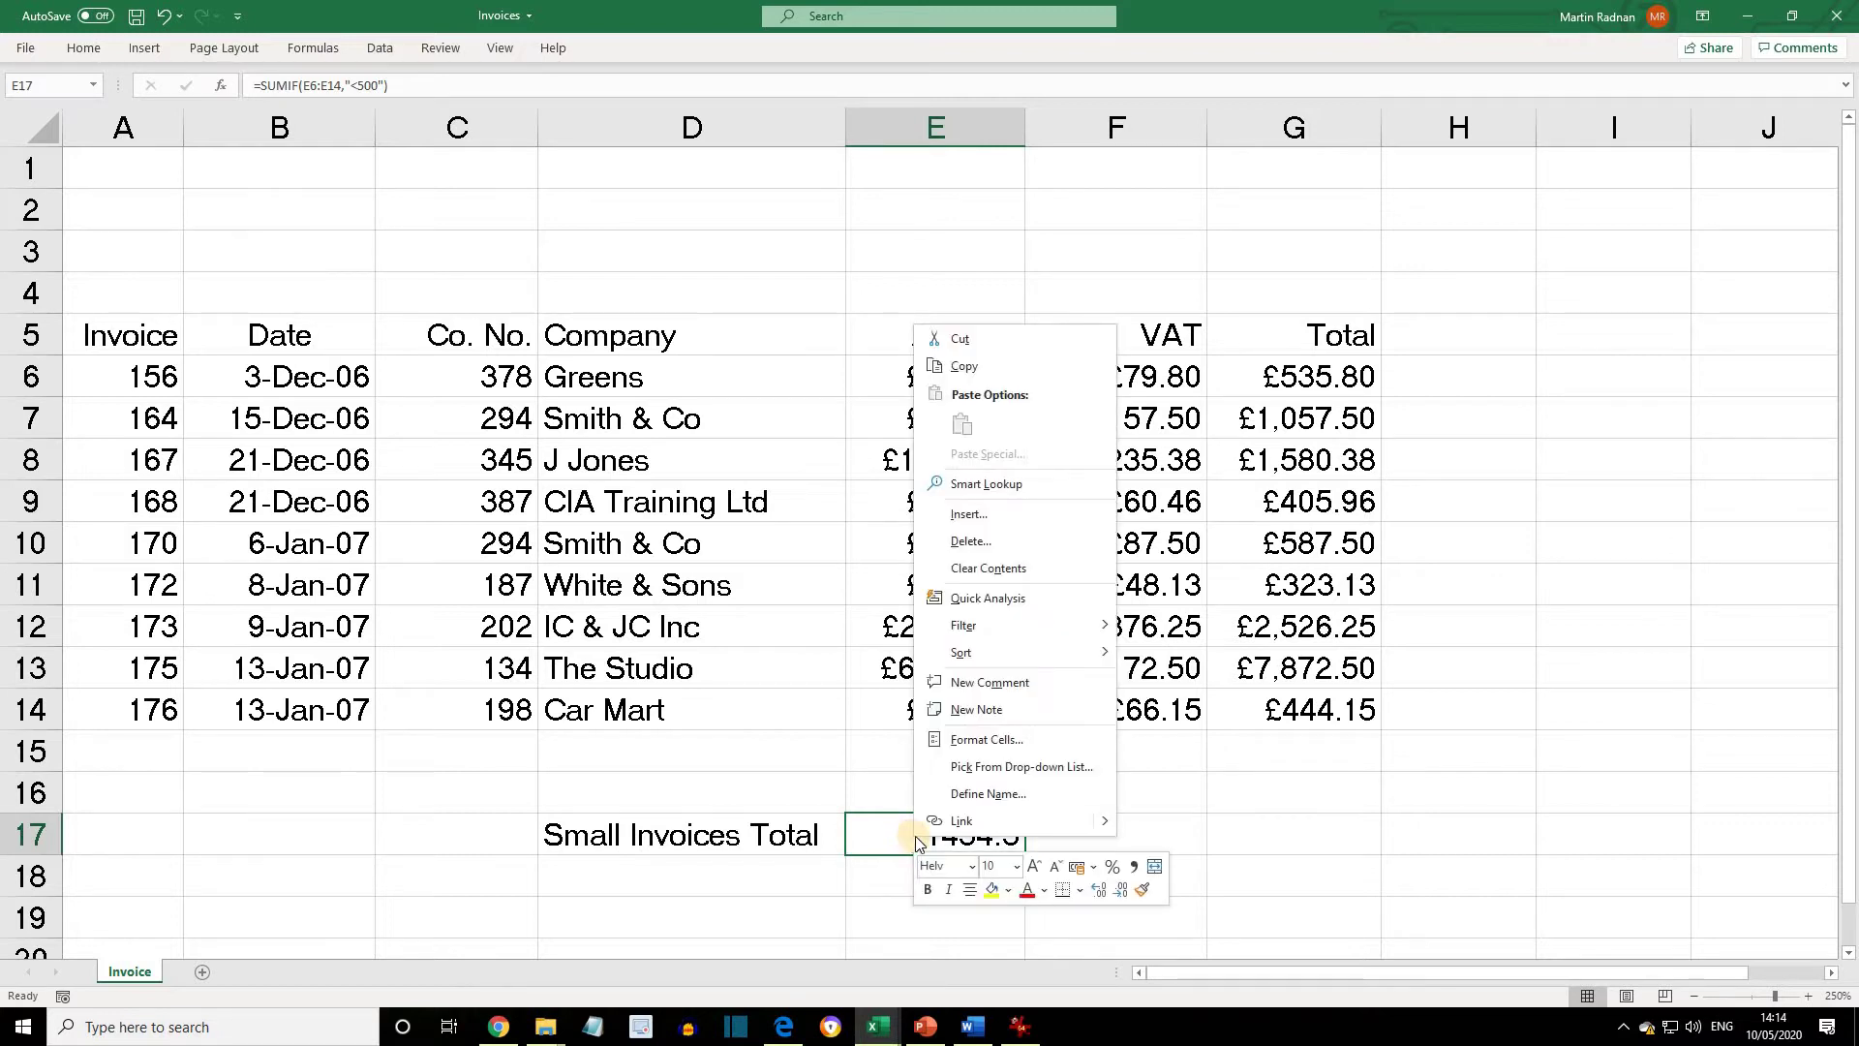
pyautogui.click(986, 740)
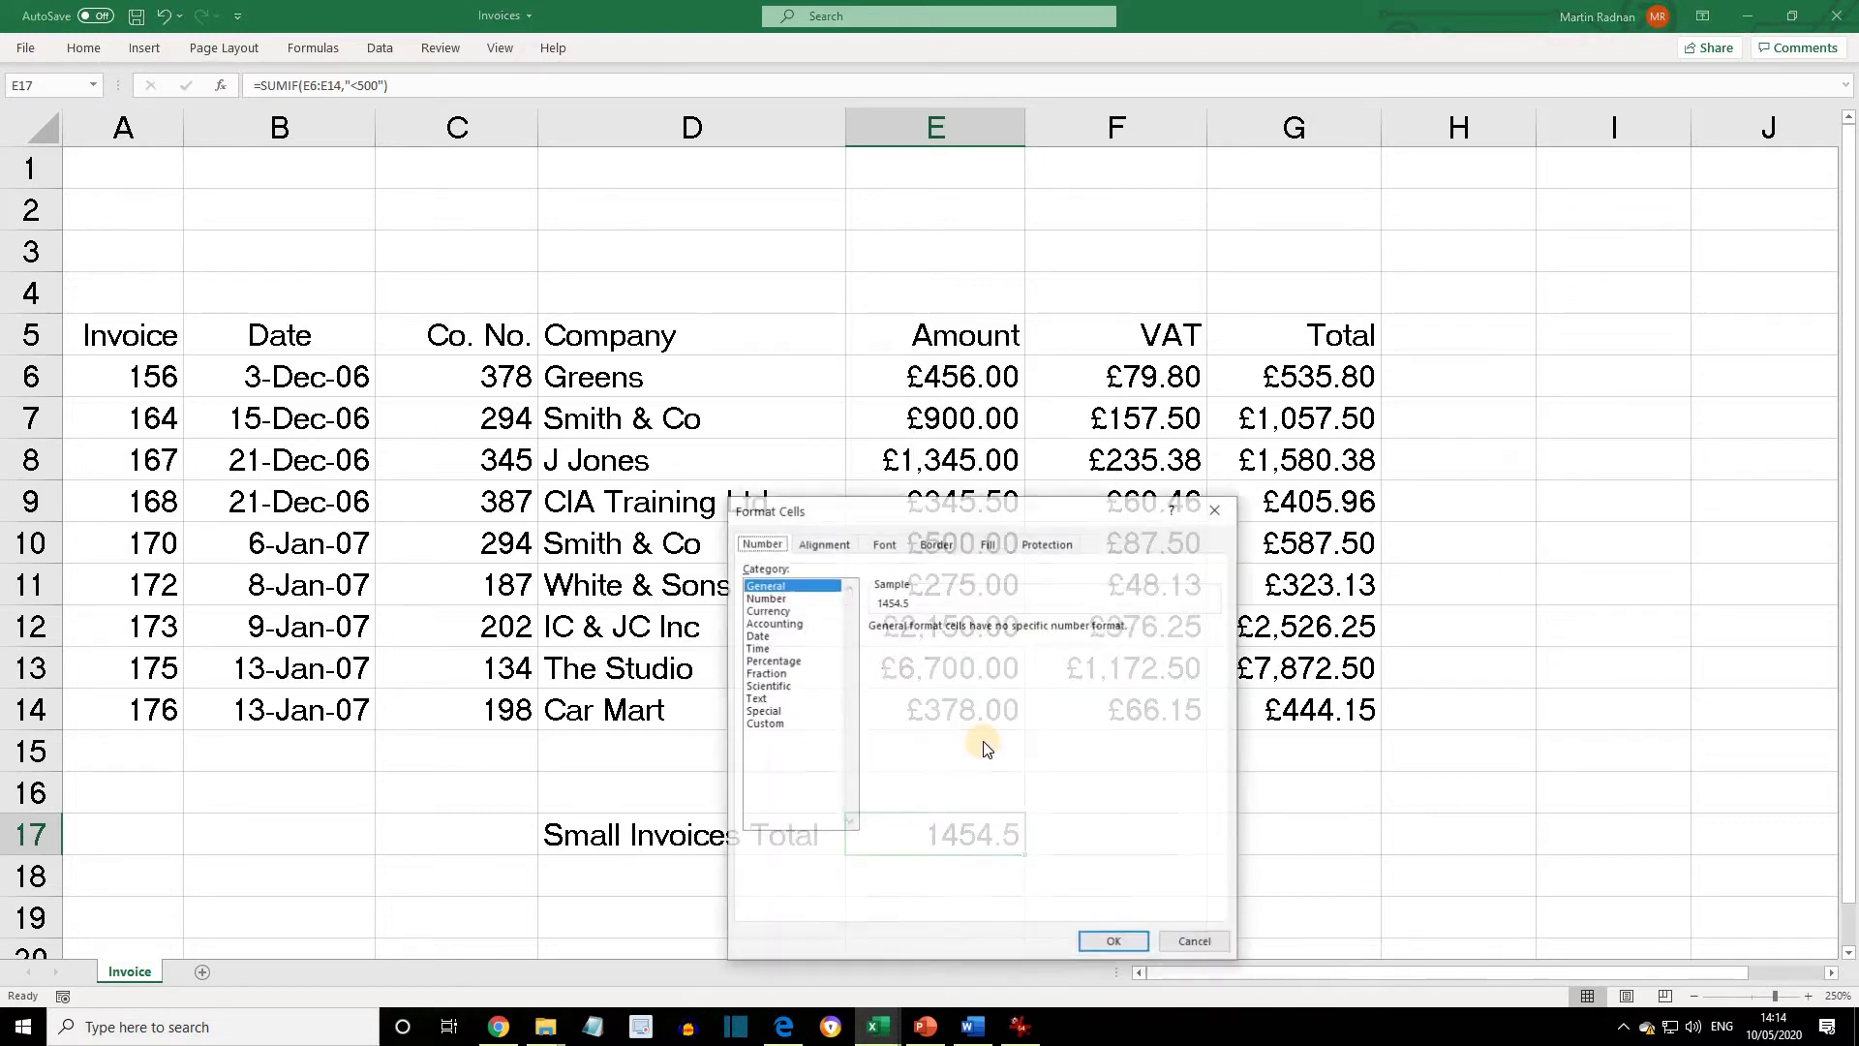
pyautogui.click(782, 611)
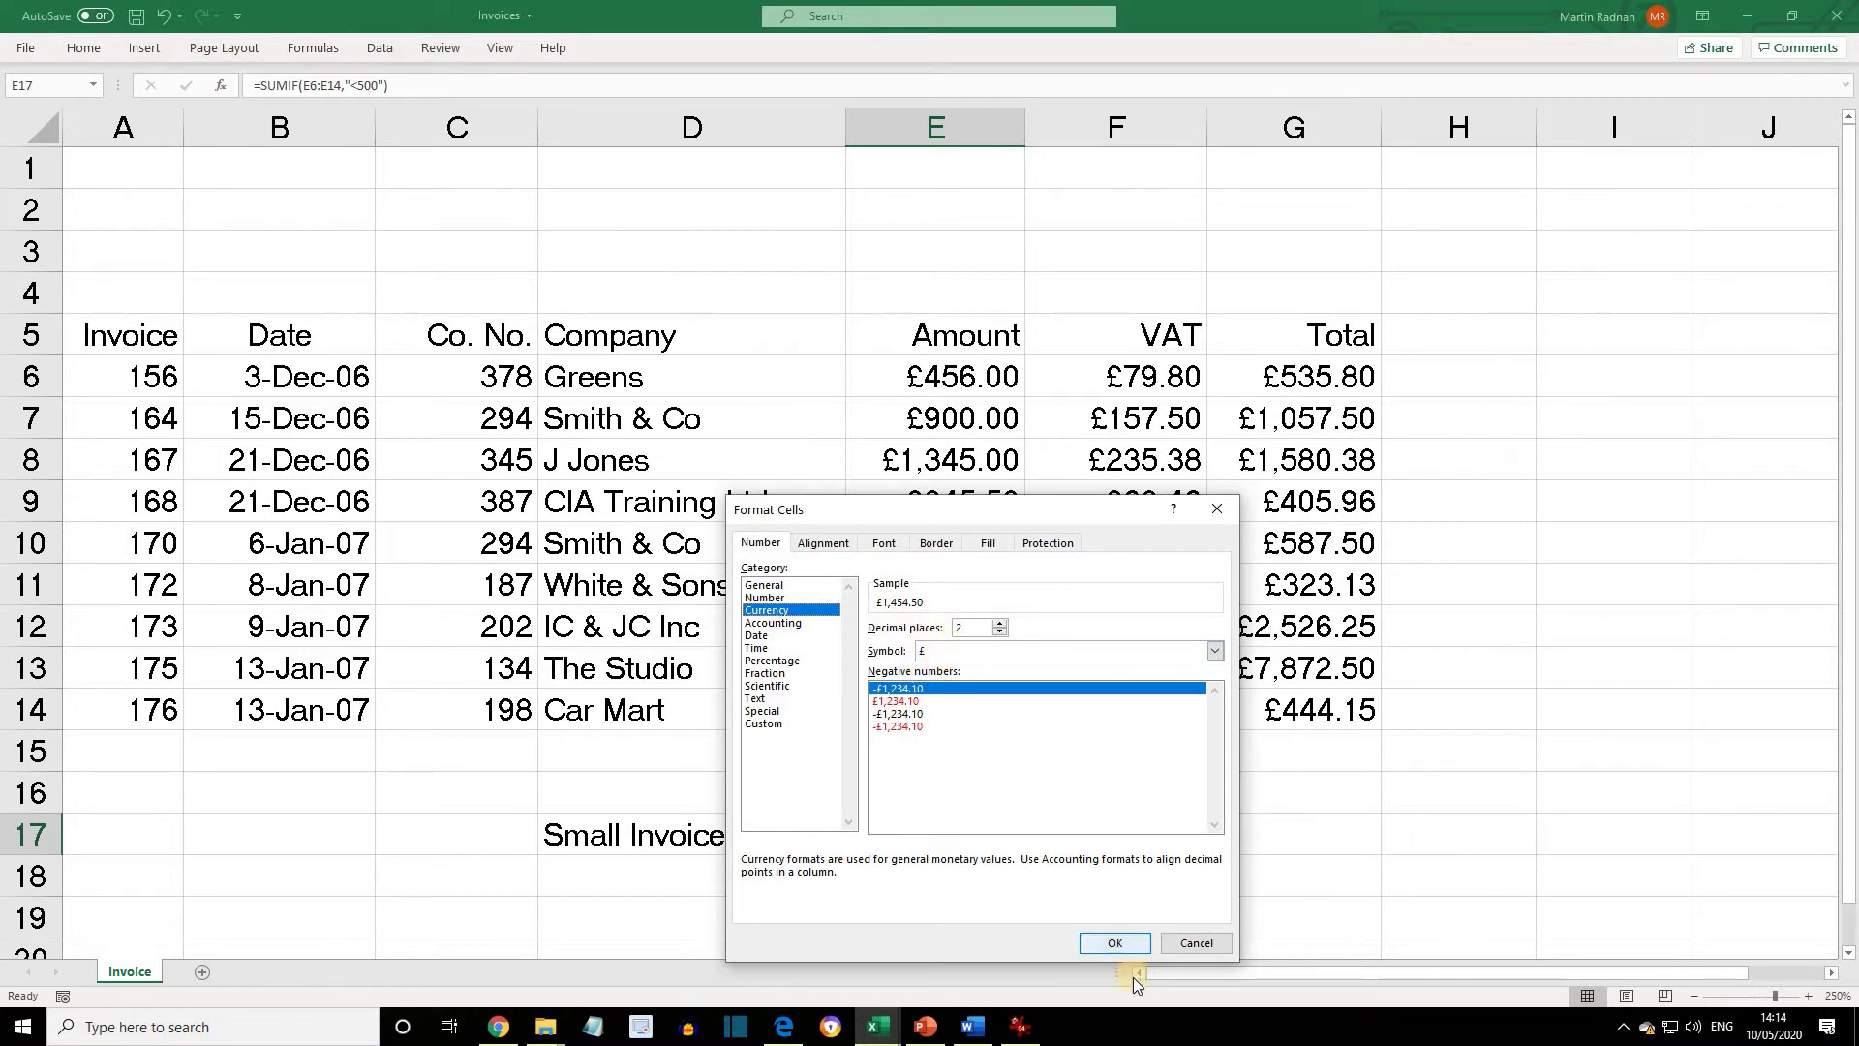
pyautogui.click(1117, 939)
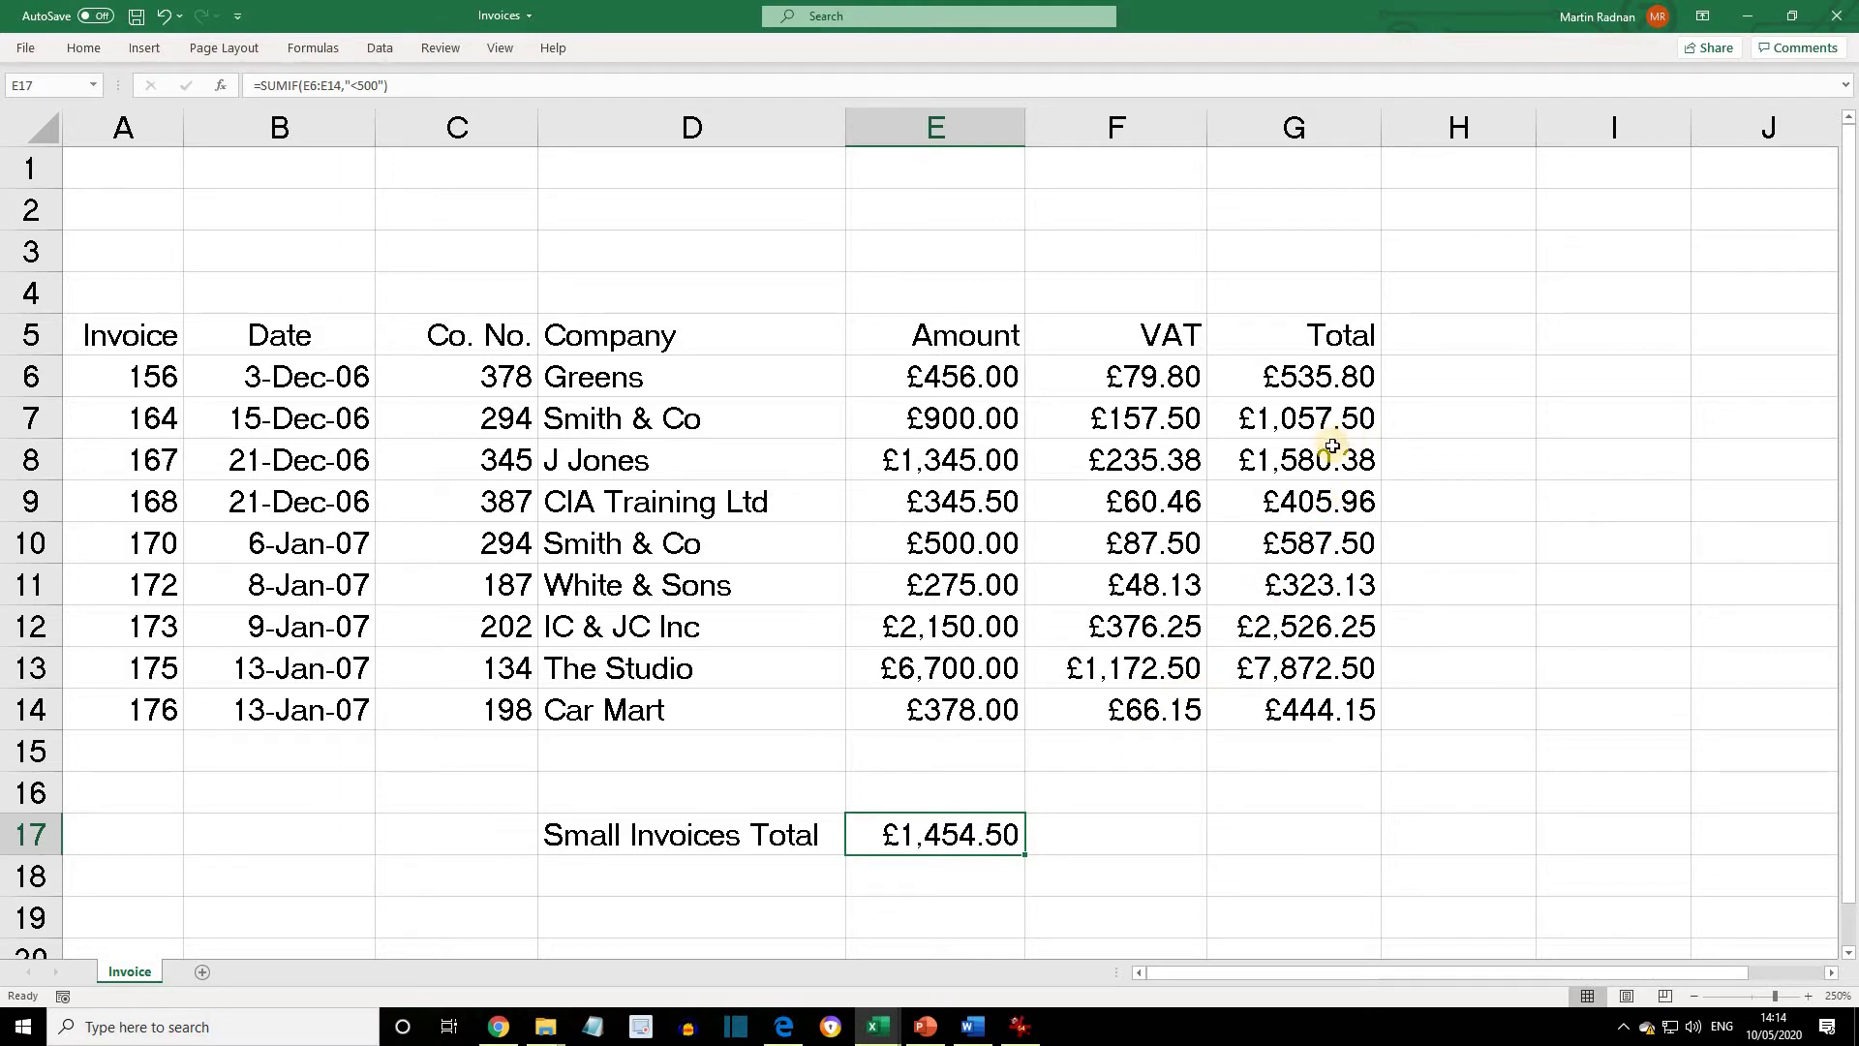
# Add a 'Round Down' heading in H5 and autofit column H to fit it
pyautogui.click(1436, 341)
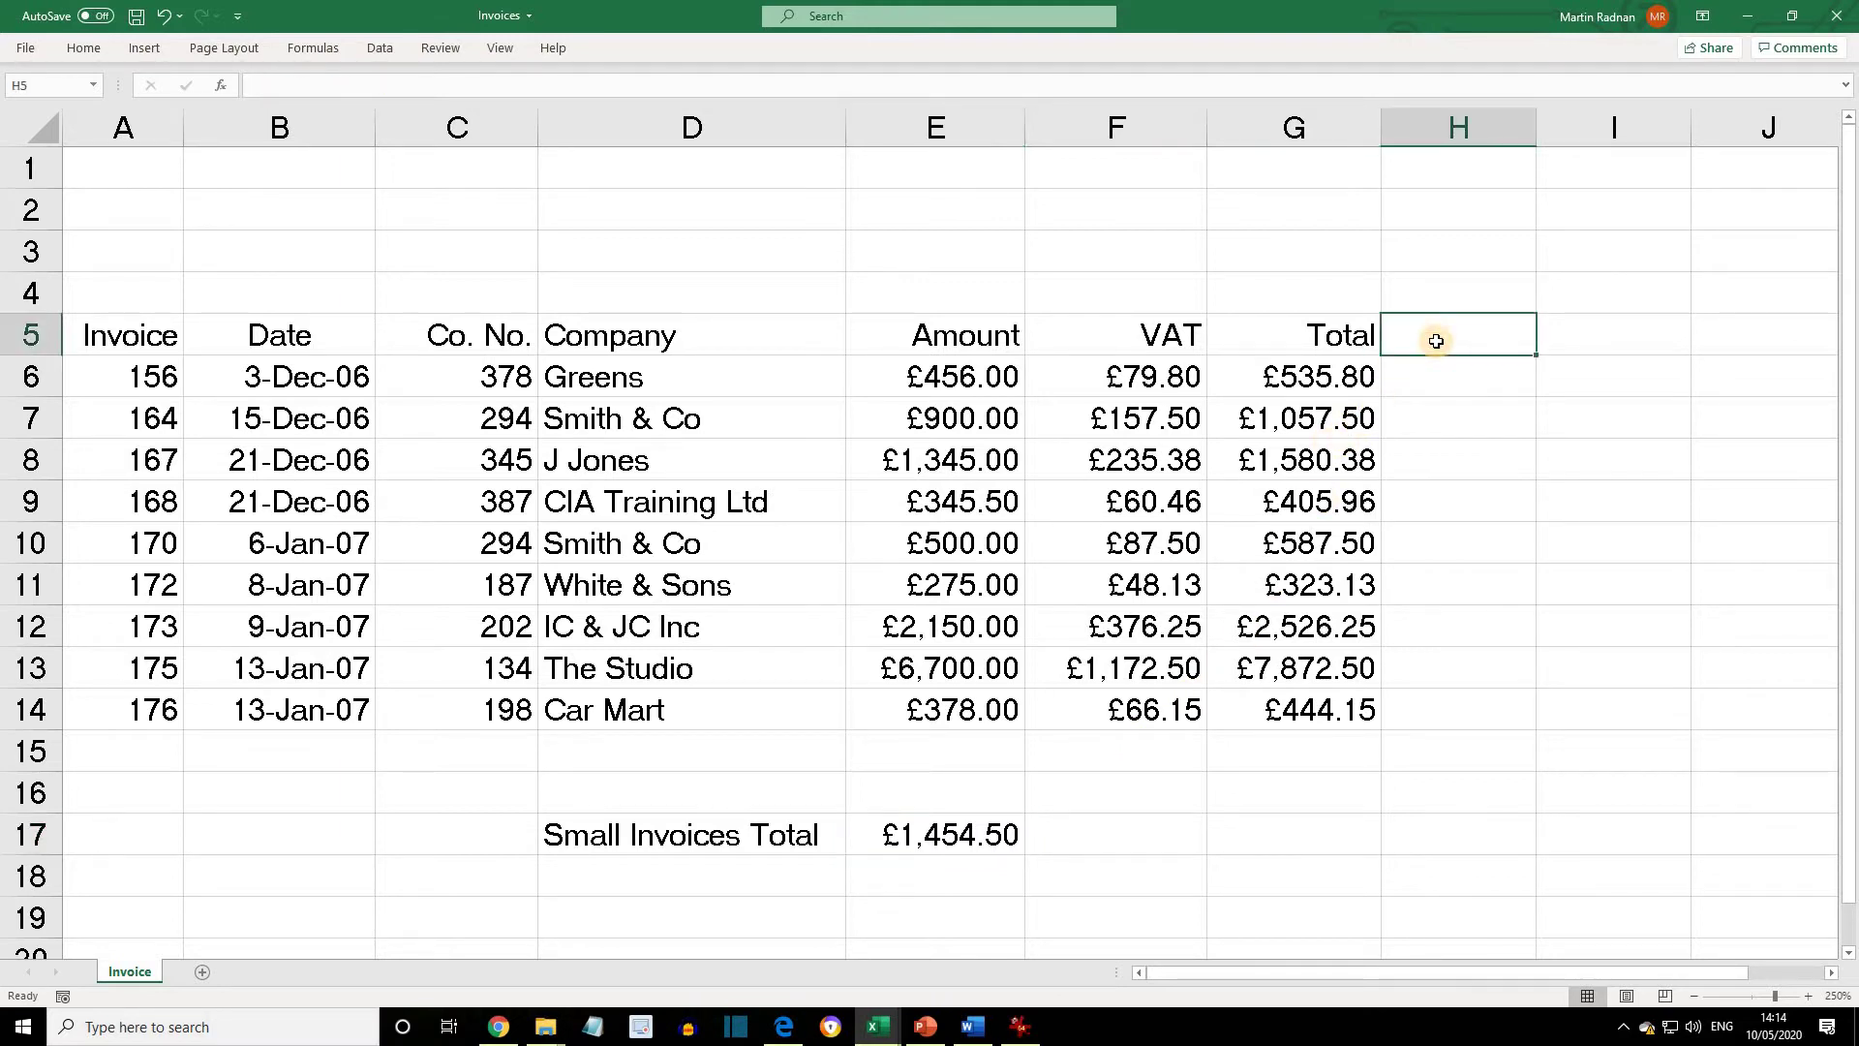
pyautogui.write('Ro')
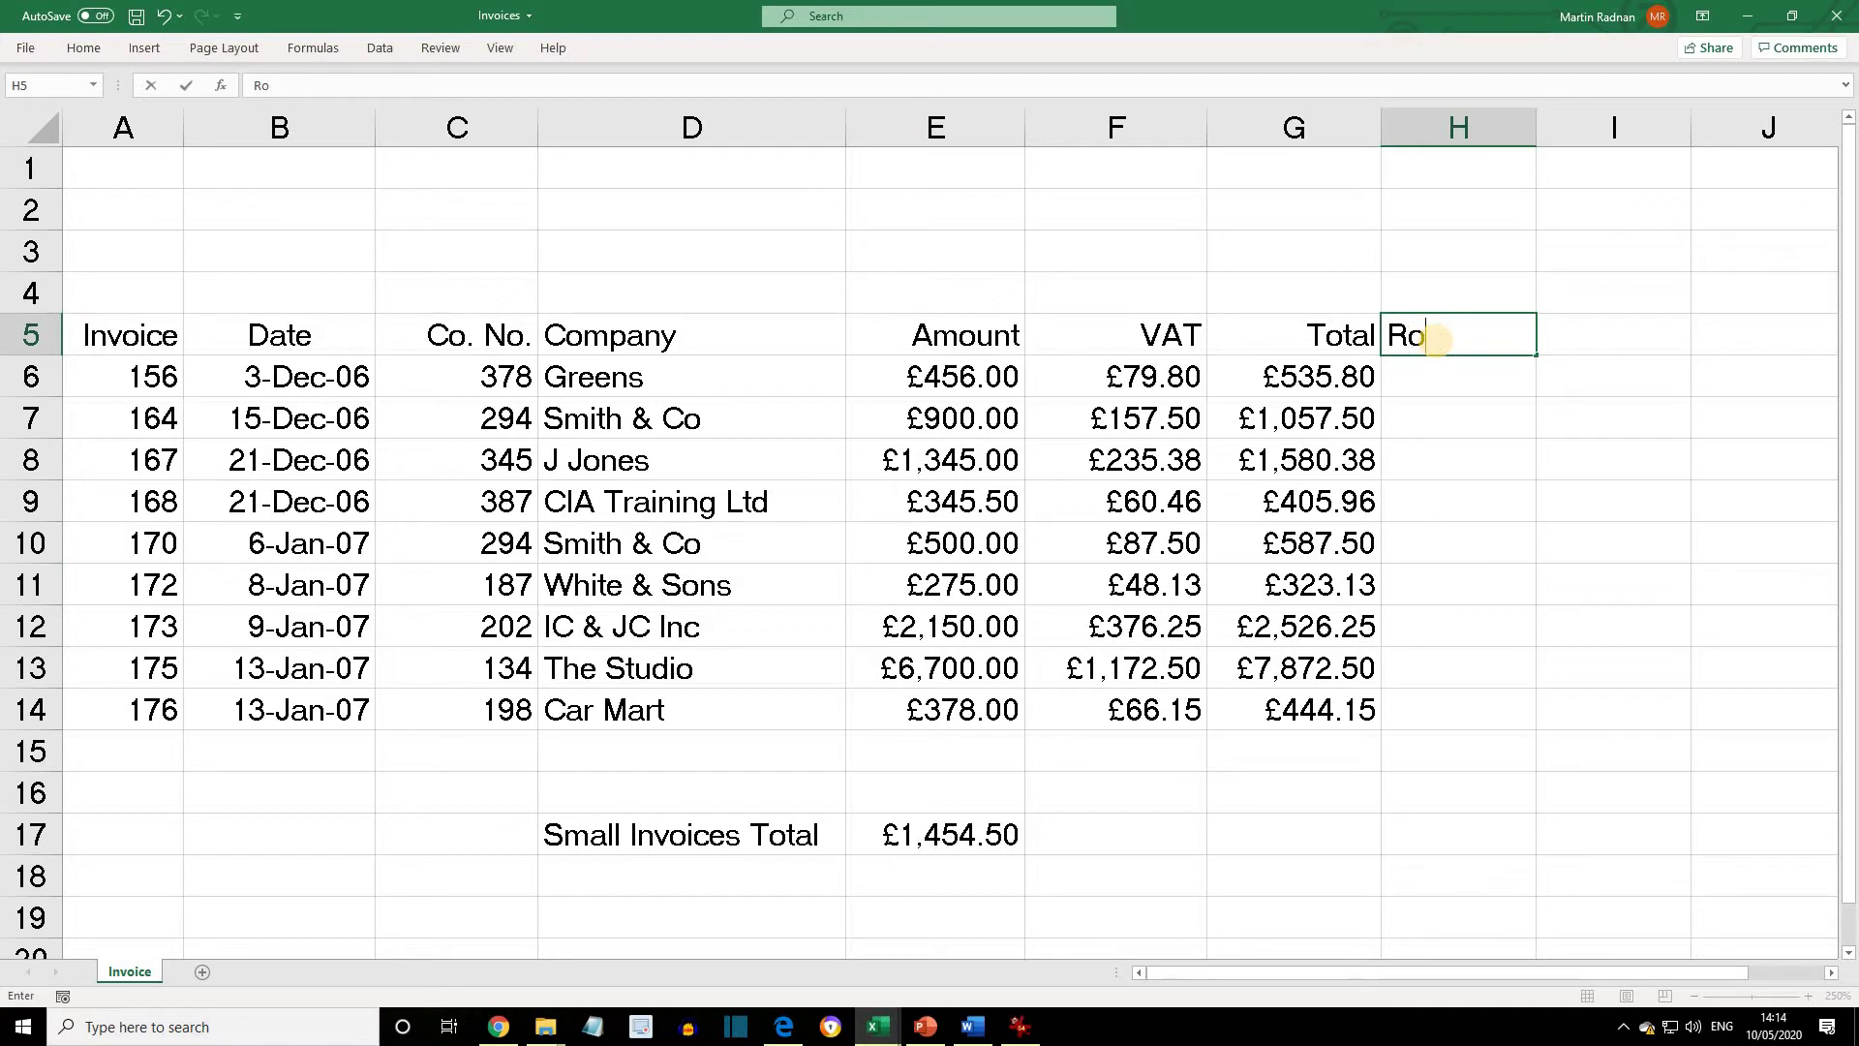
pyautogui.write('und Down')
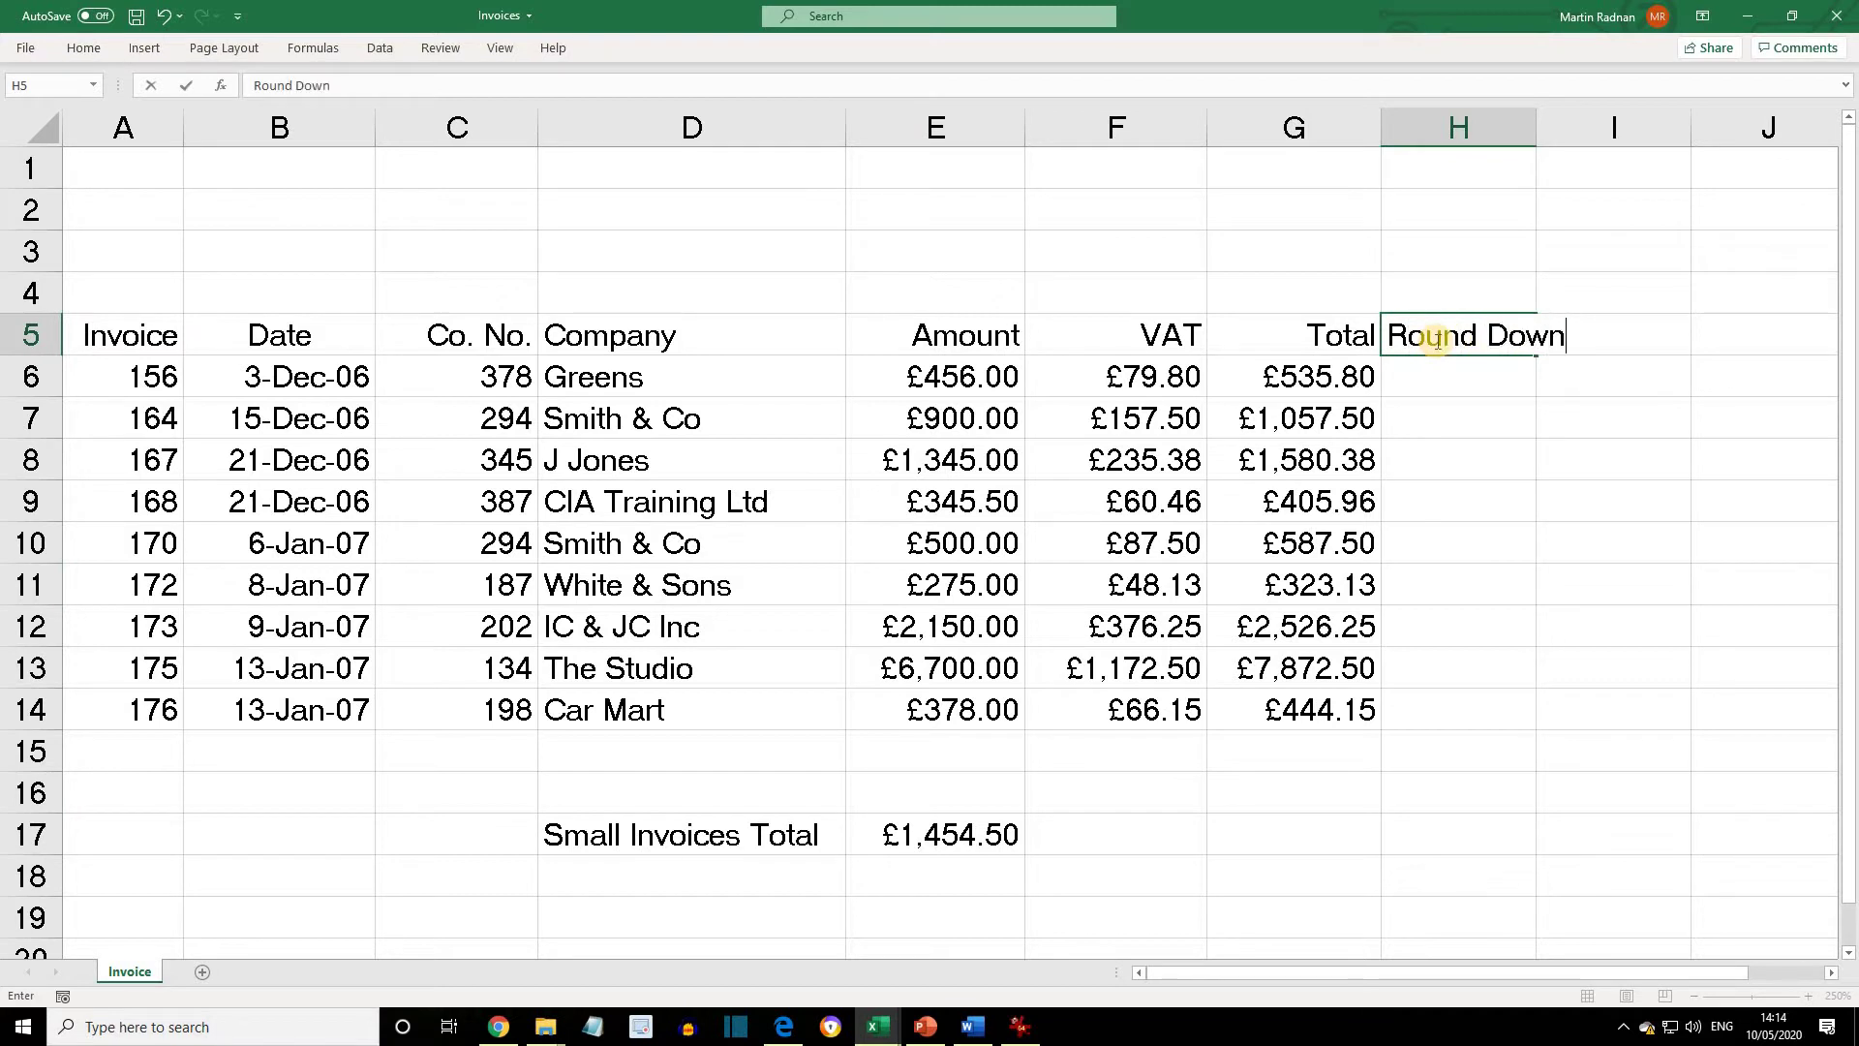
pyautogui.press('Return')
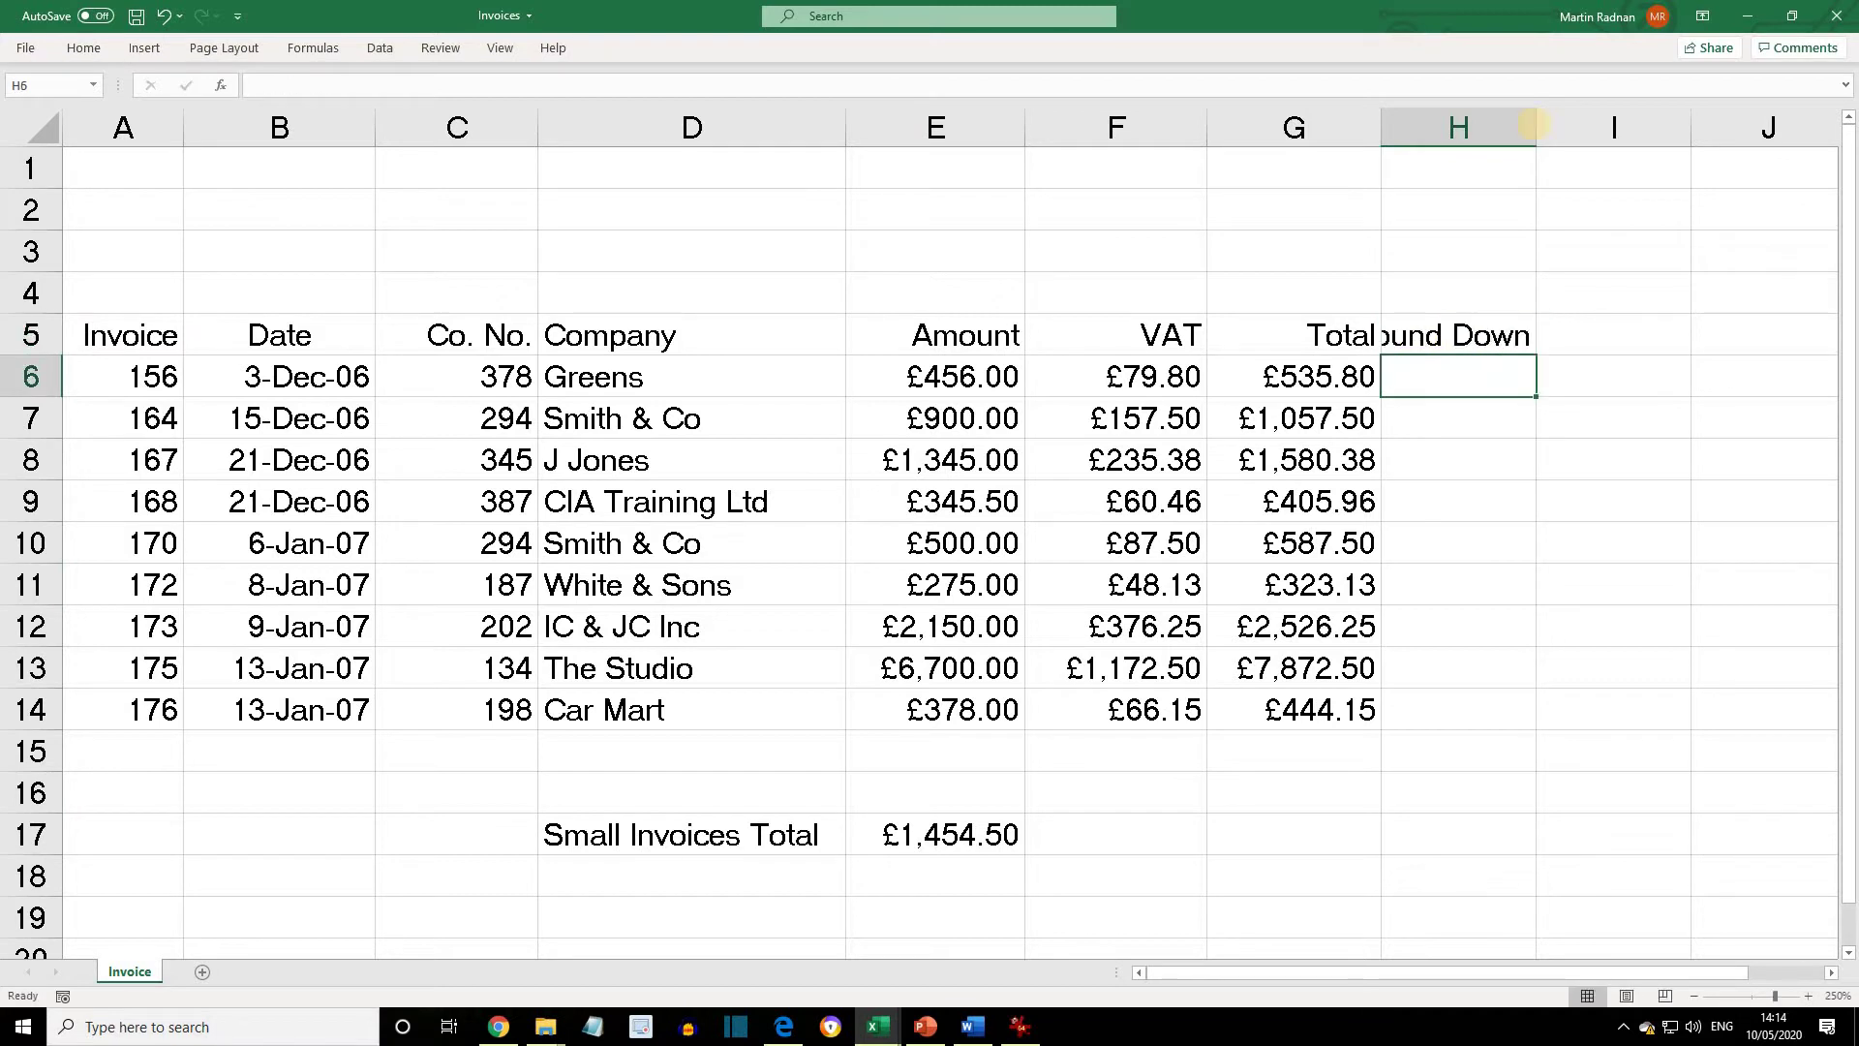
pyautogui.doubleClick(1535, 124)
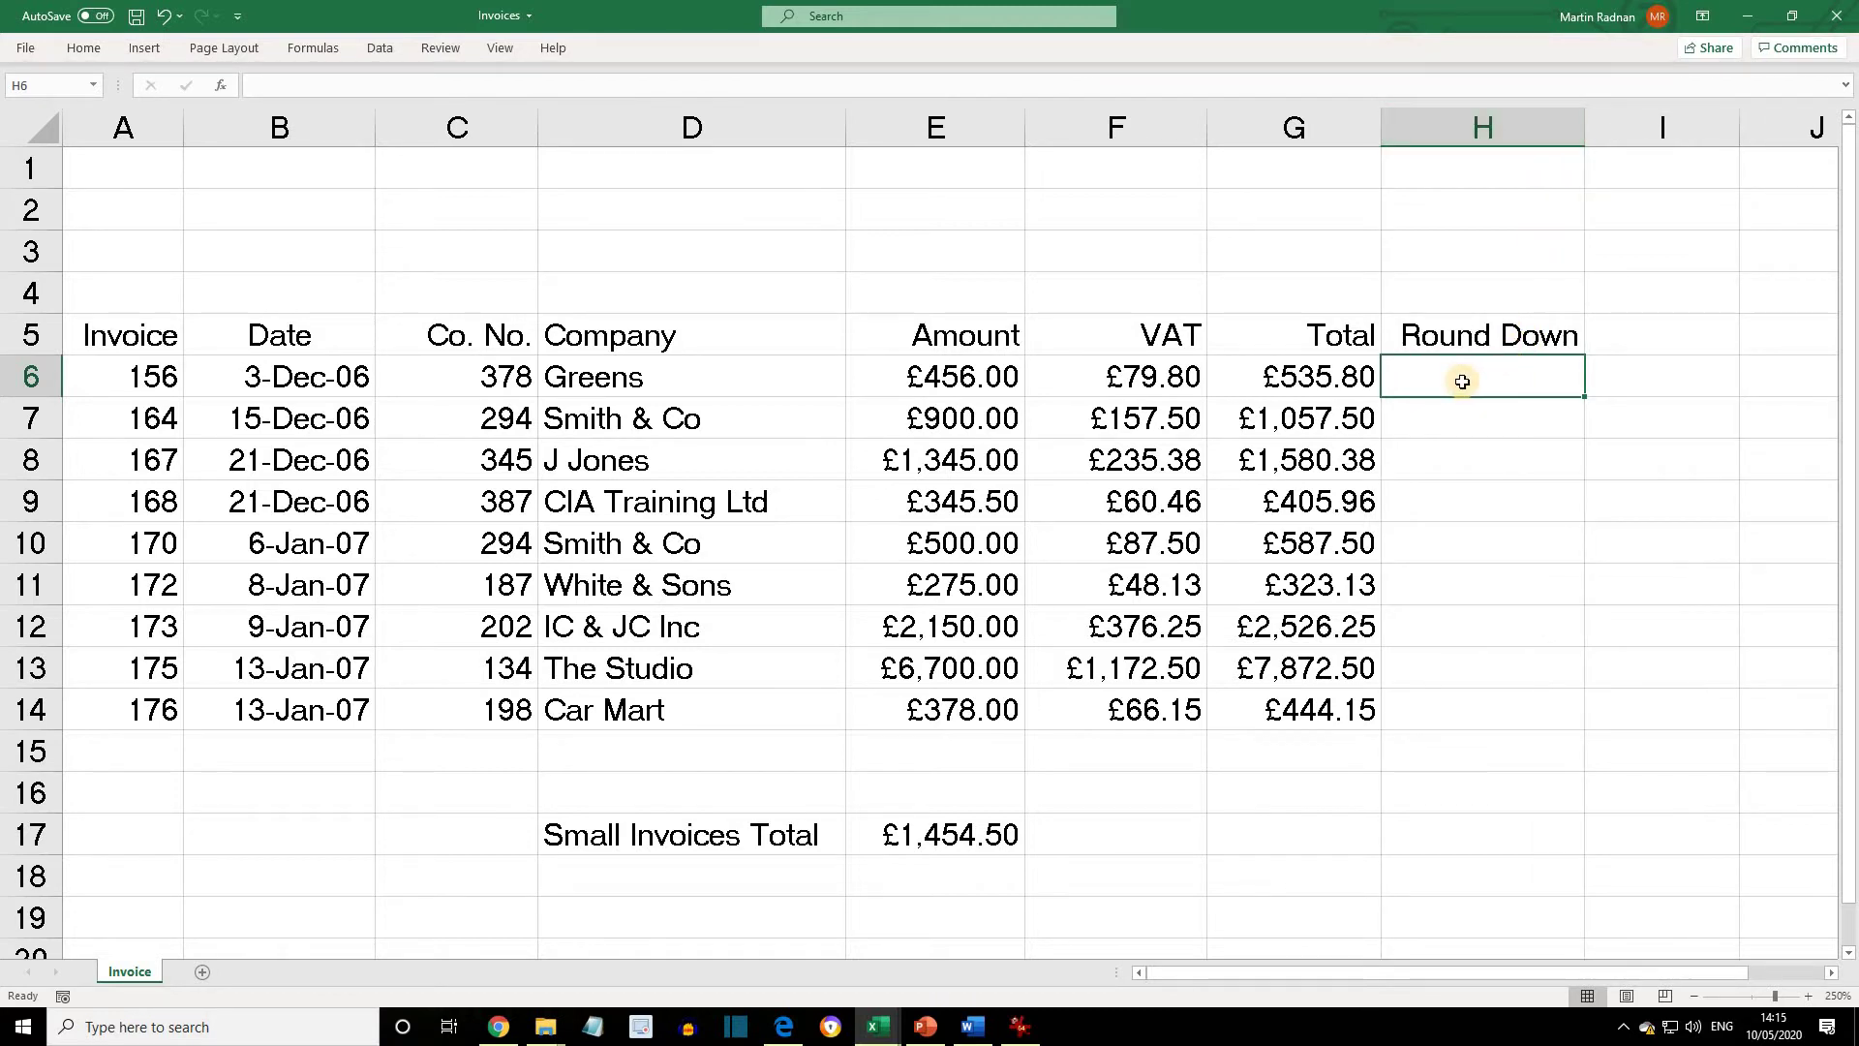
# Choose the ROUNDDOWN function for cell H6 from the Math & Trig list
pyautogui.click(316, 49)
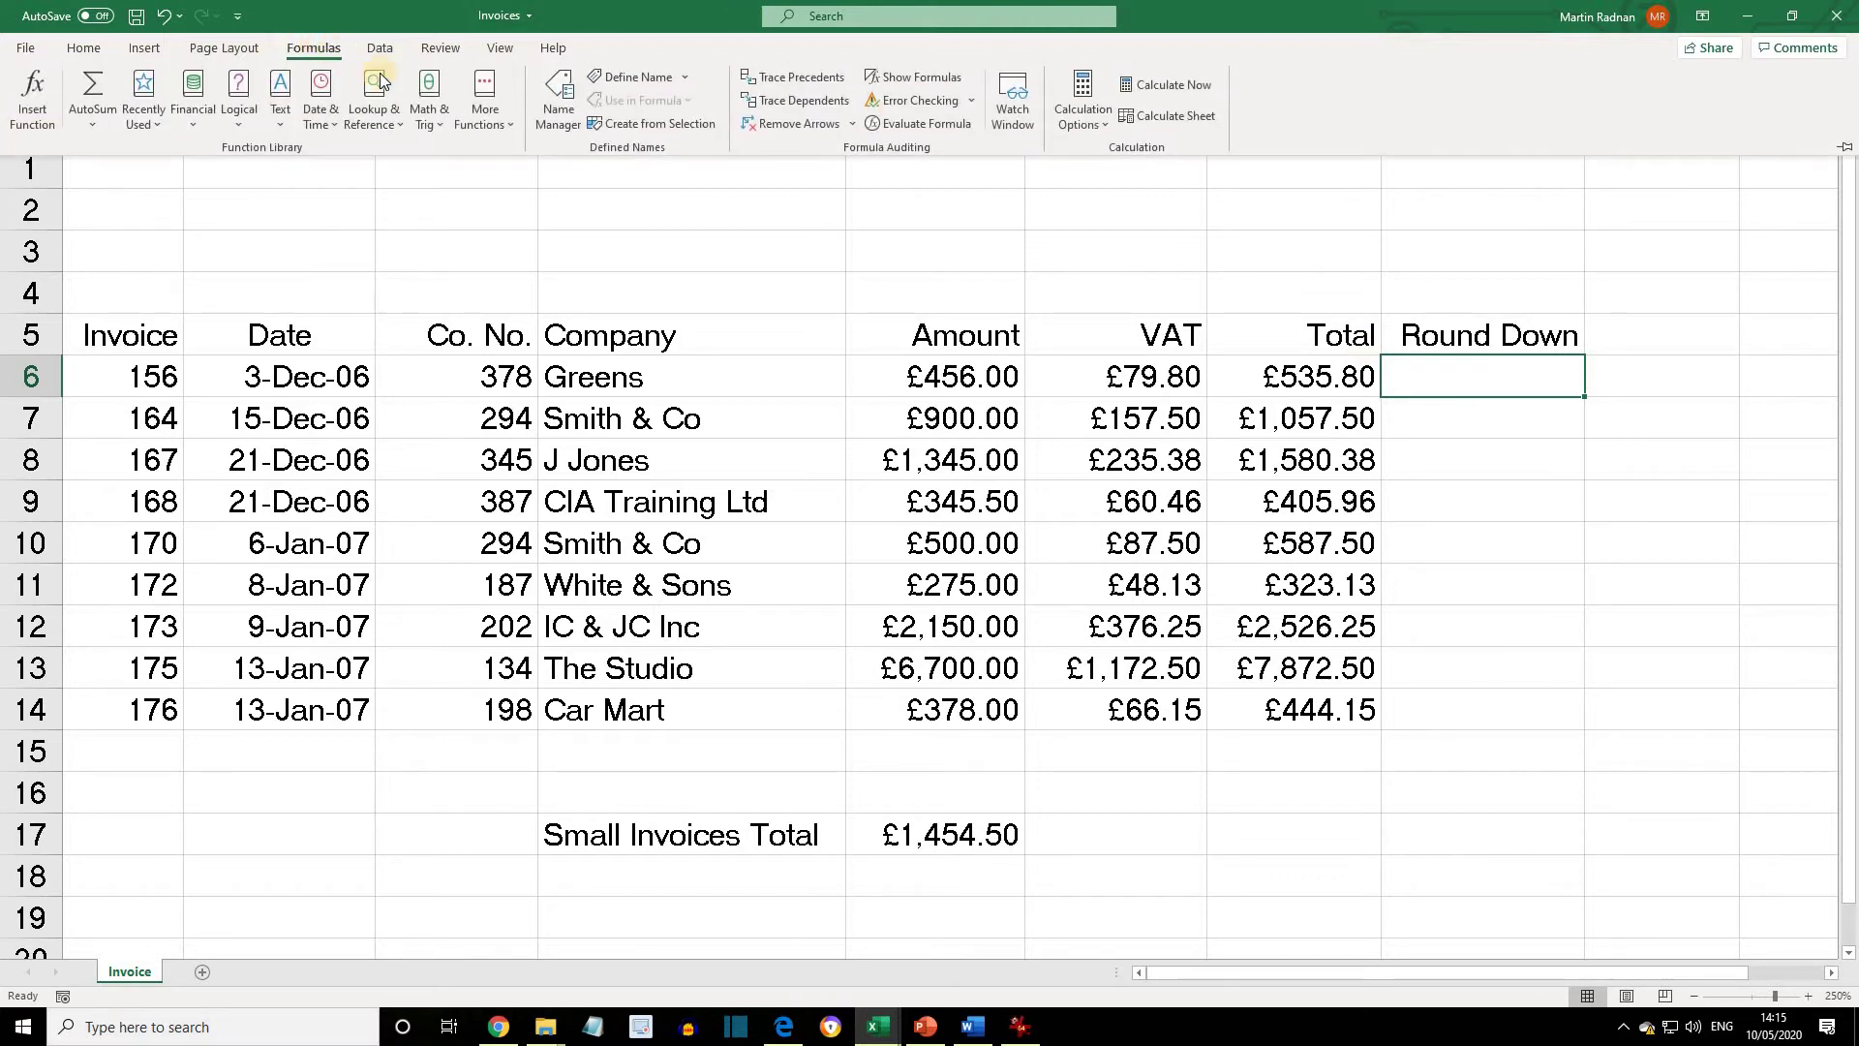
pyautogui.click(440, 118)
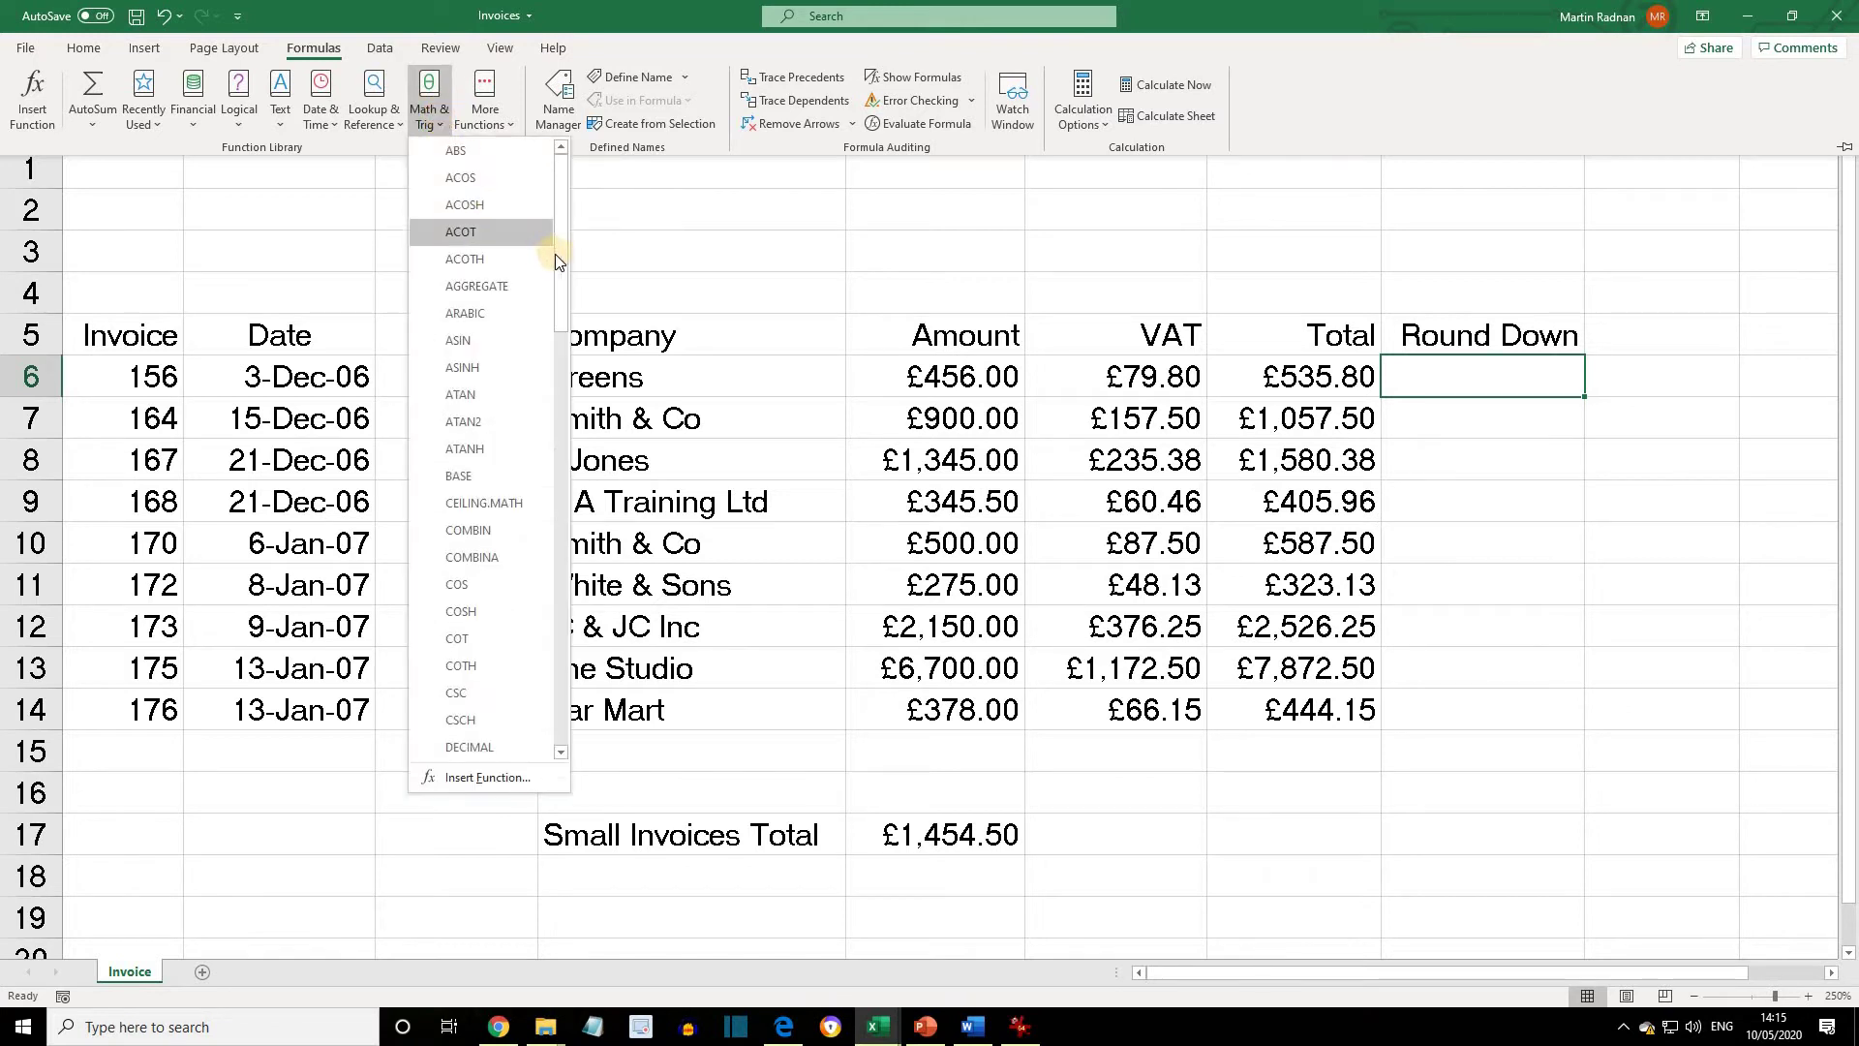
pyautogui.moveTo(560, 256); pyautogui.dragTo(556, 583)
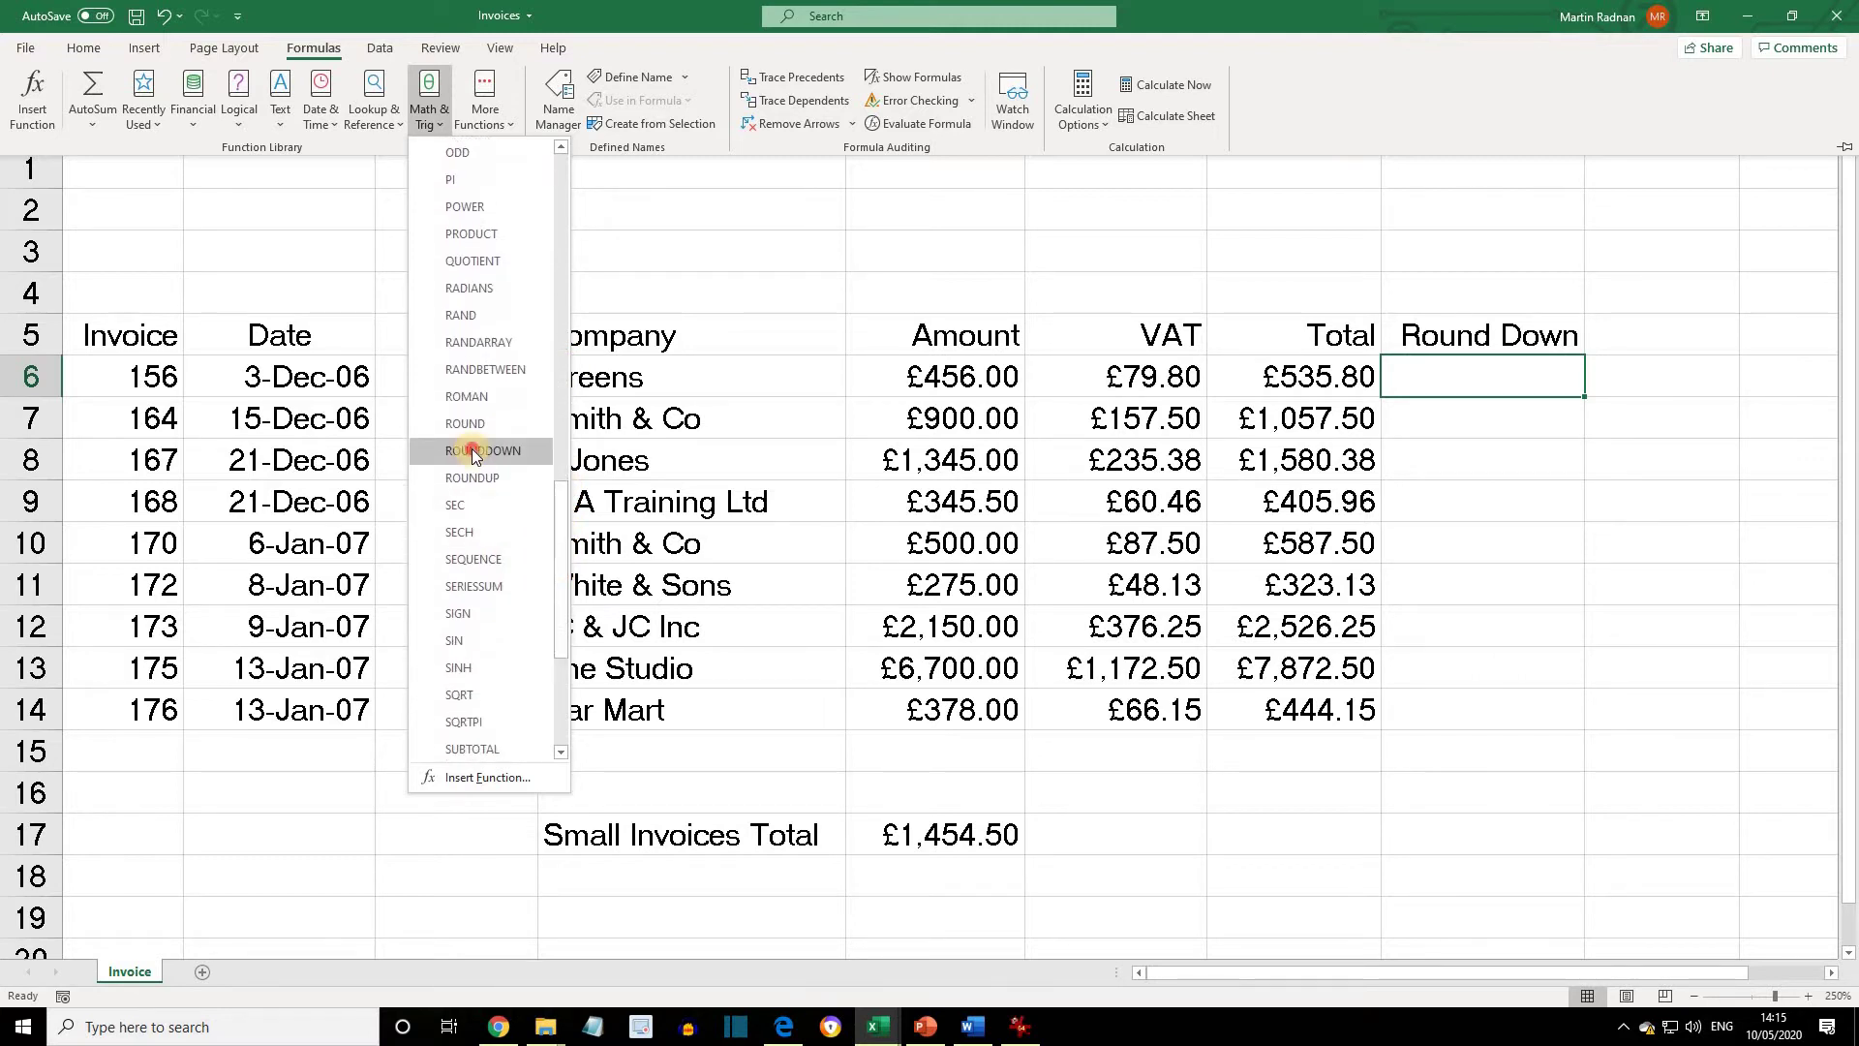
pyautogui.click(474, 452)
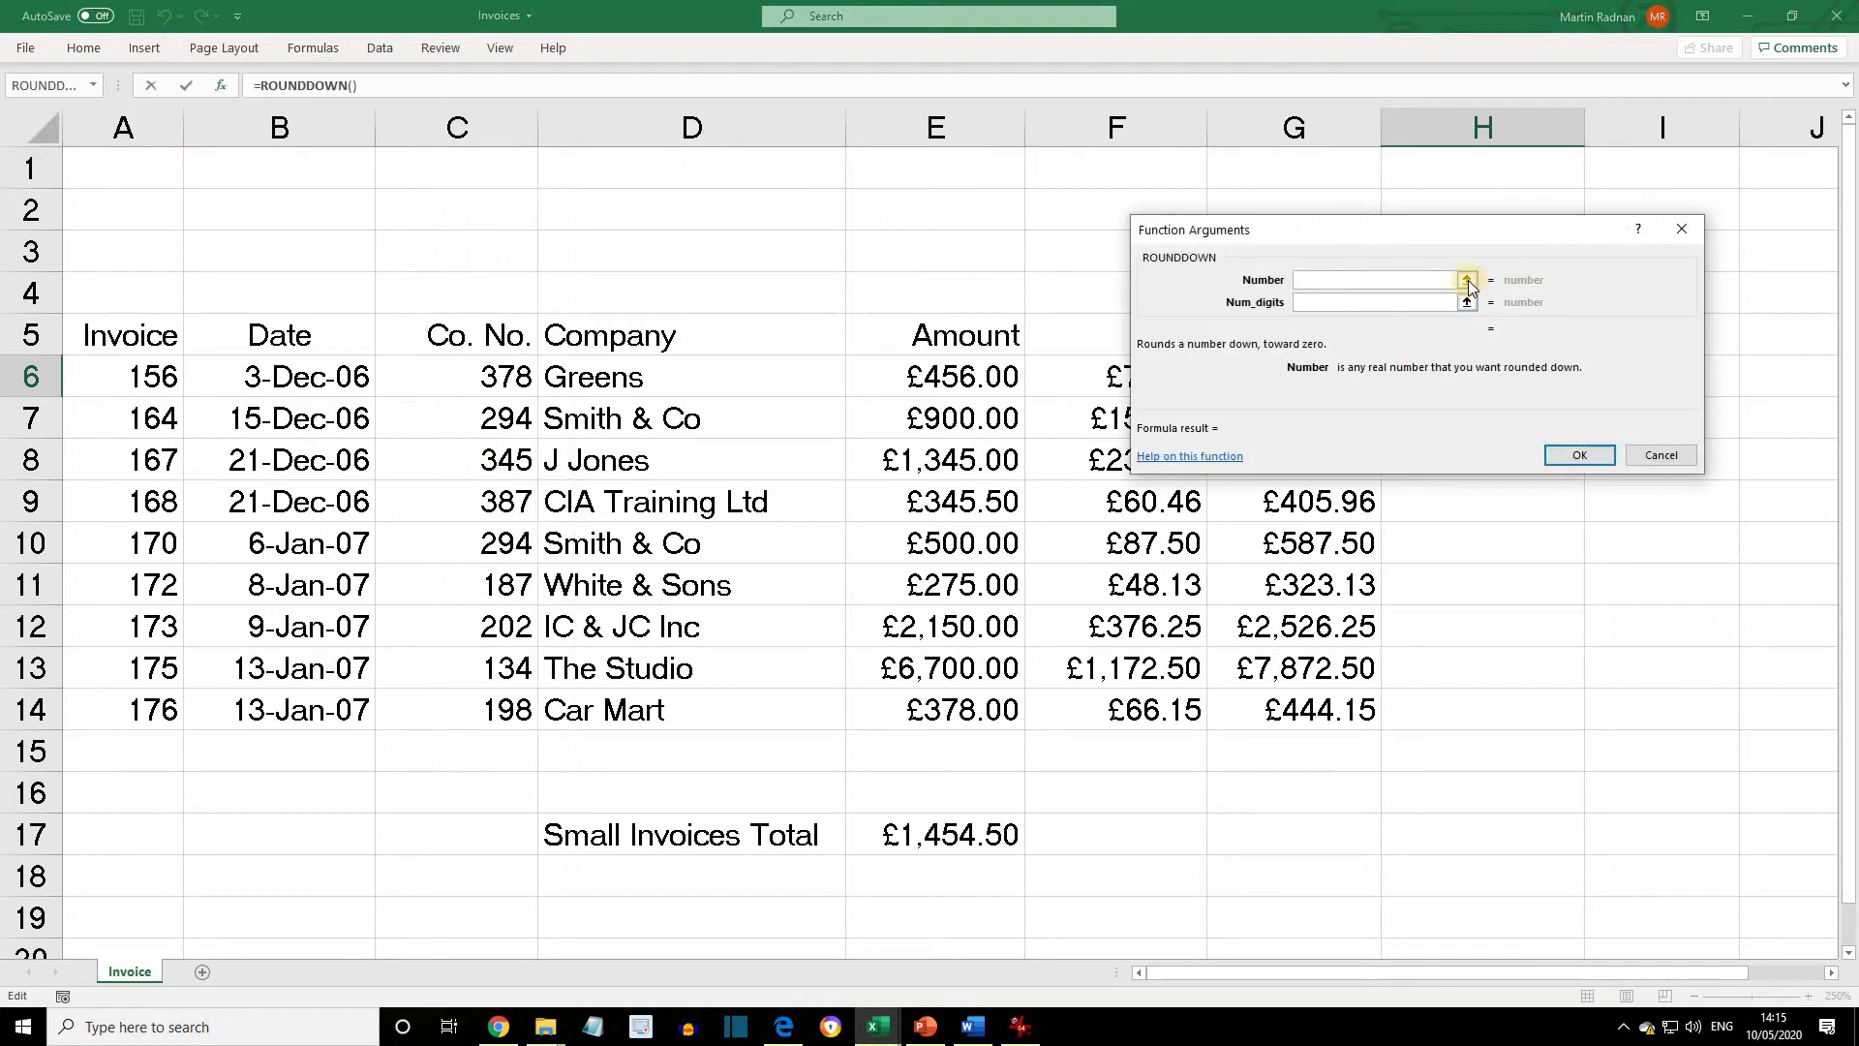
# Set ROUNDDOWN's Number to G6 and Num_digits to 0, giving £535.00 in H6
pyautogui.click(1468, 280)
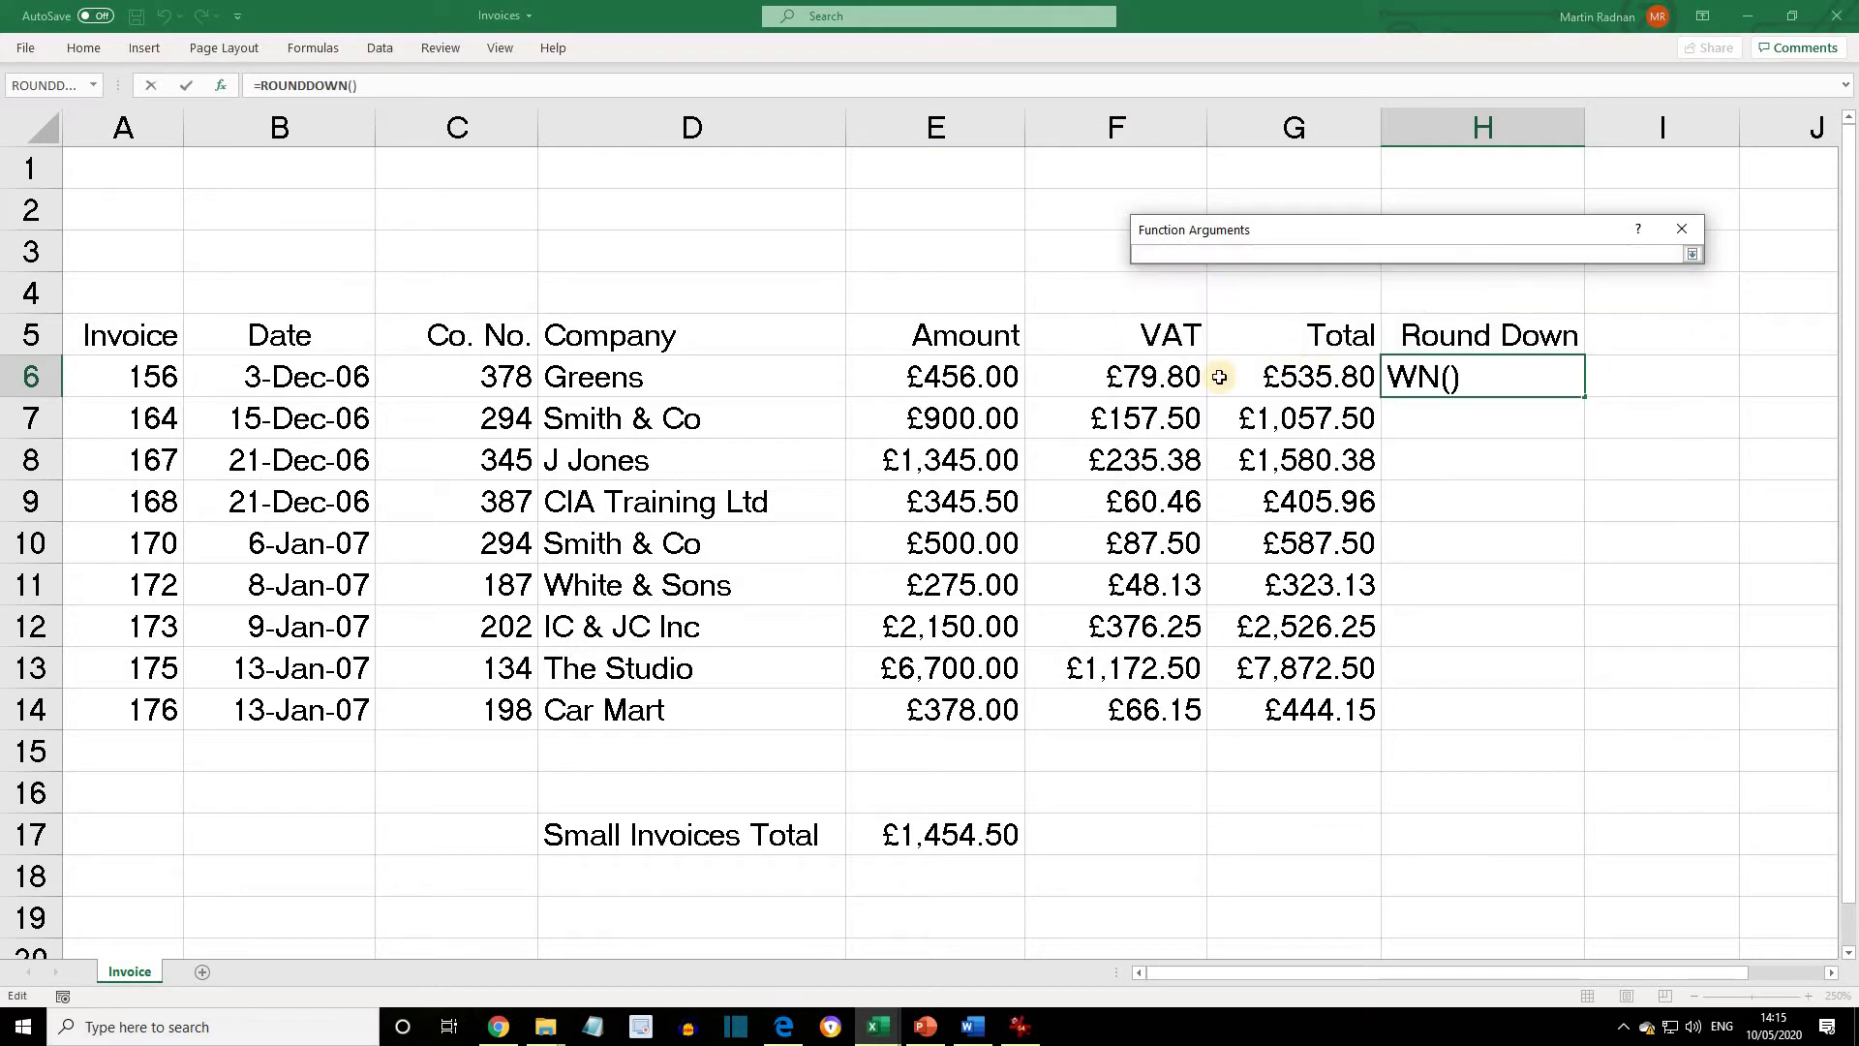
pyautogui.click(1275, 377)
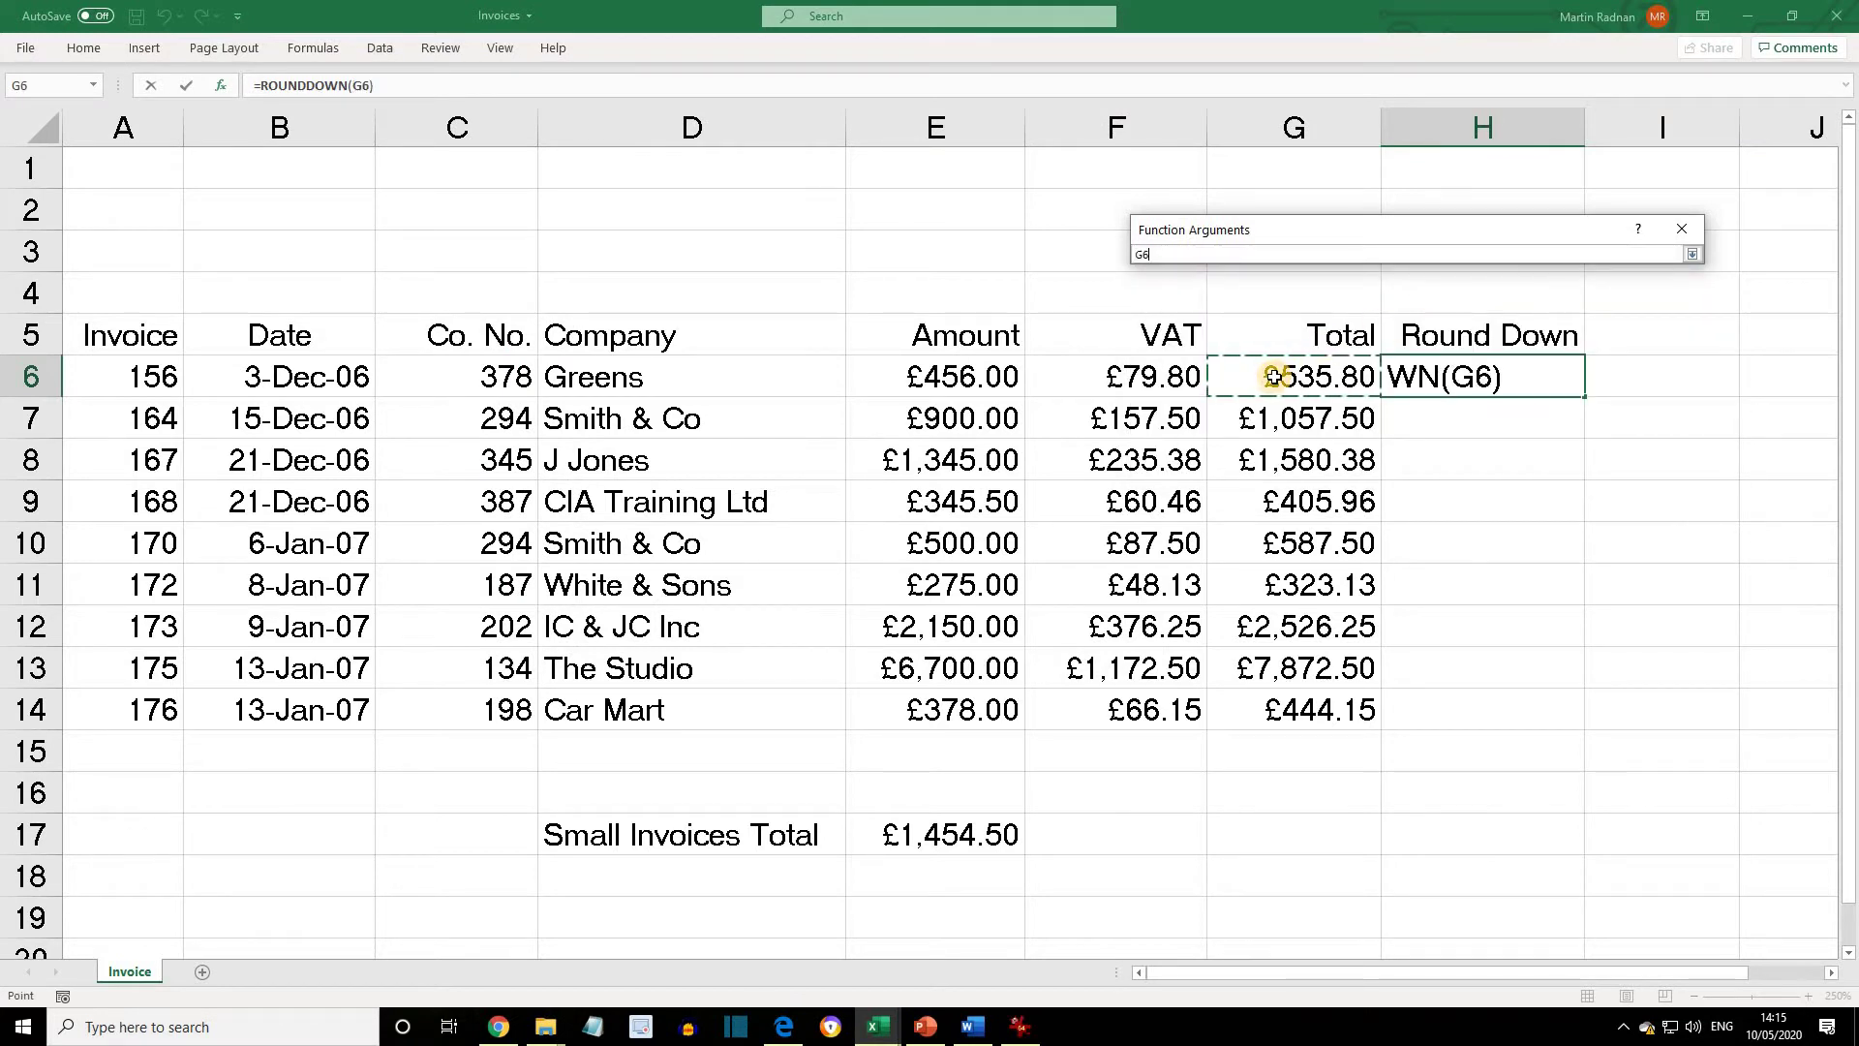
pyautogui.press('Return')
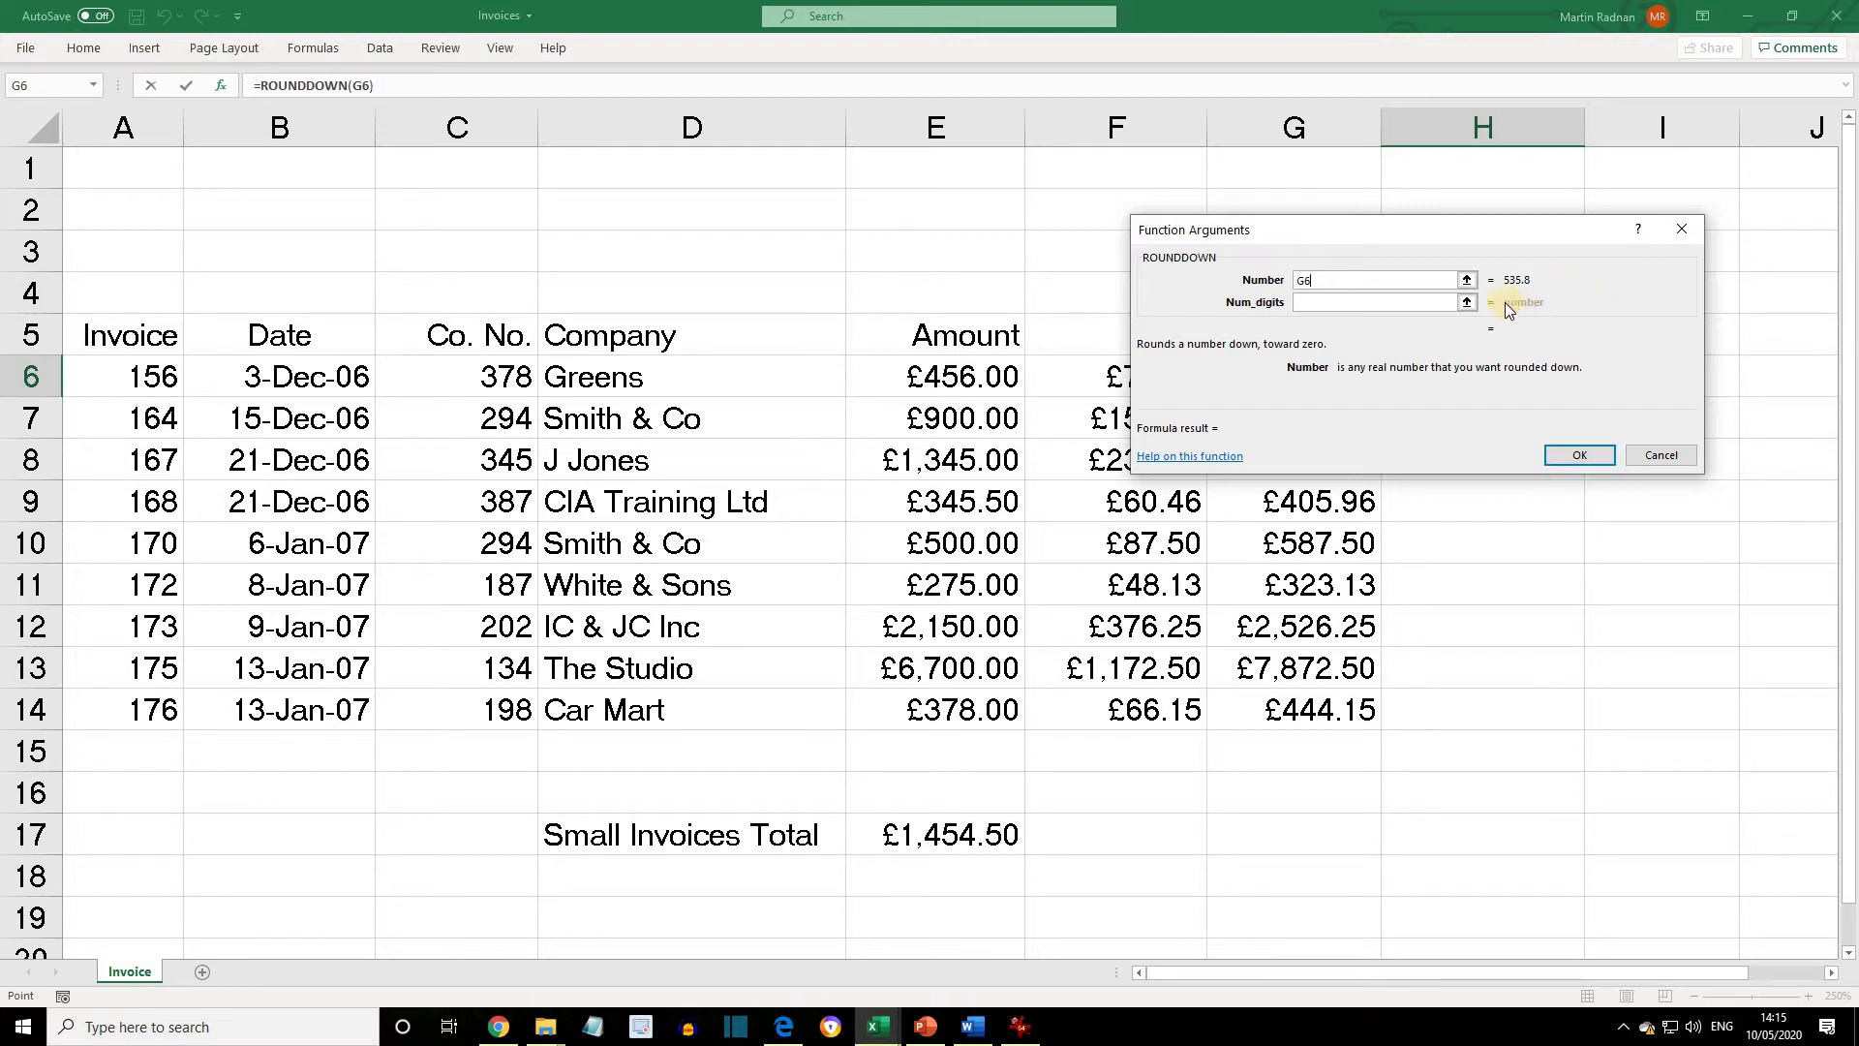
pyautogui.click(1313, 302)
pyautogui.write('0')
pyautogui.click(1327, 291)
pyautogui.click(1571, 456)
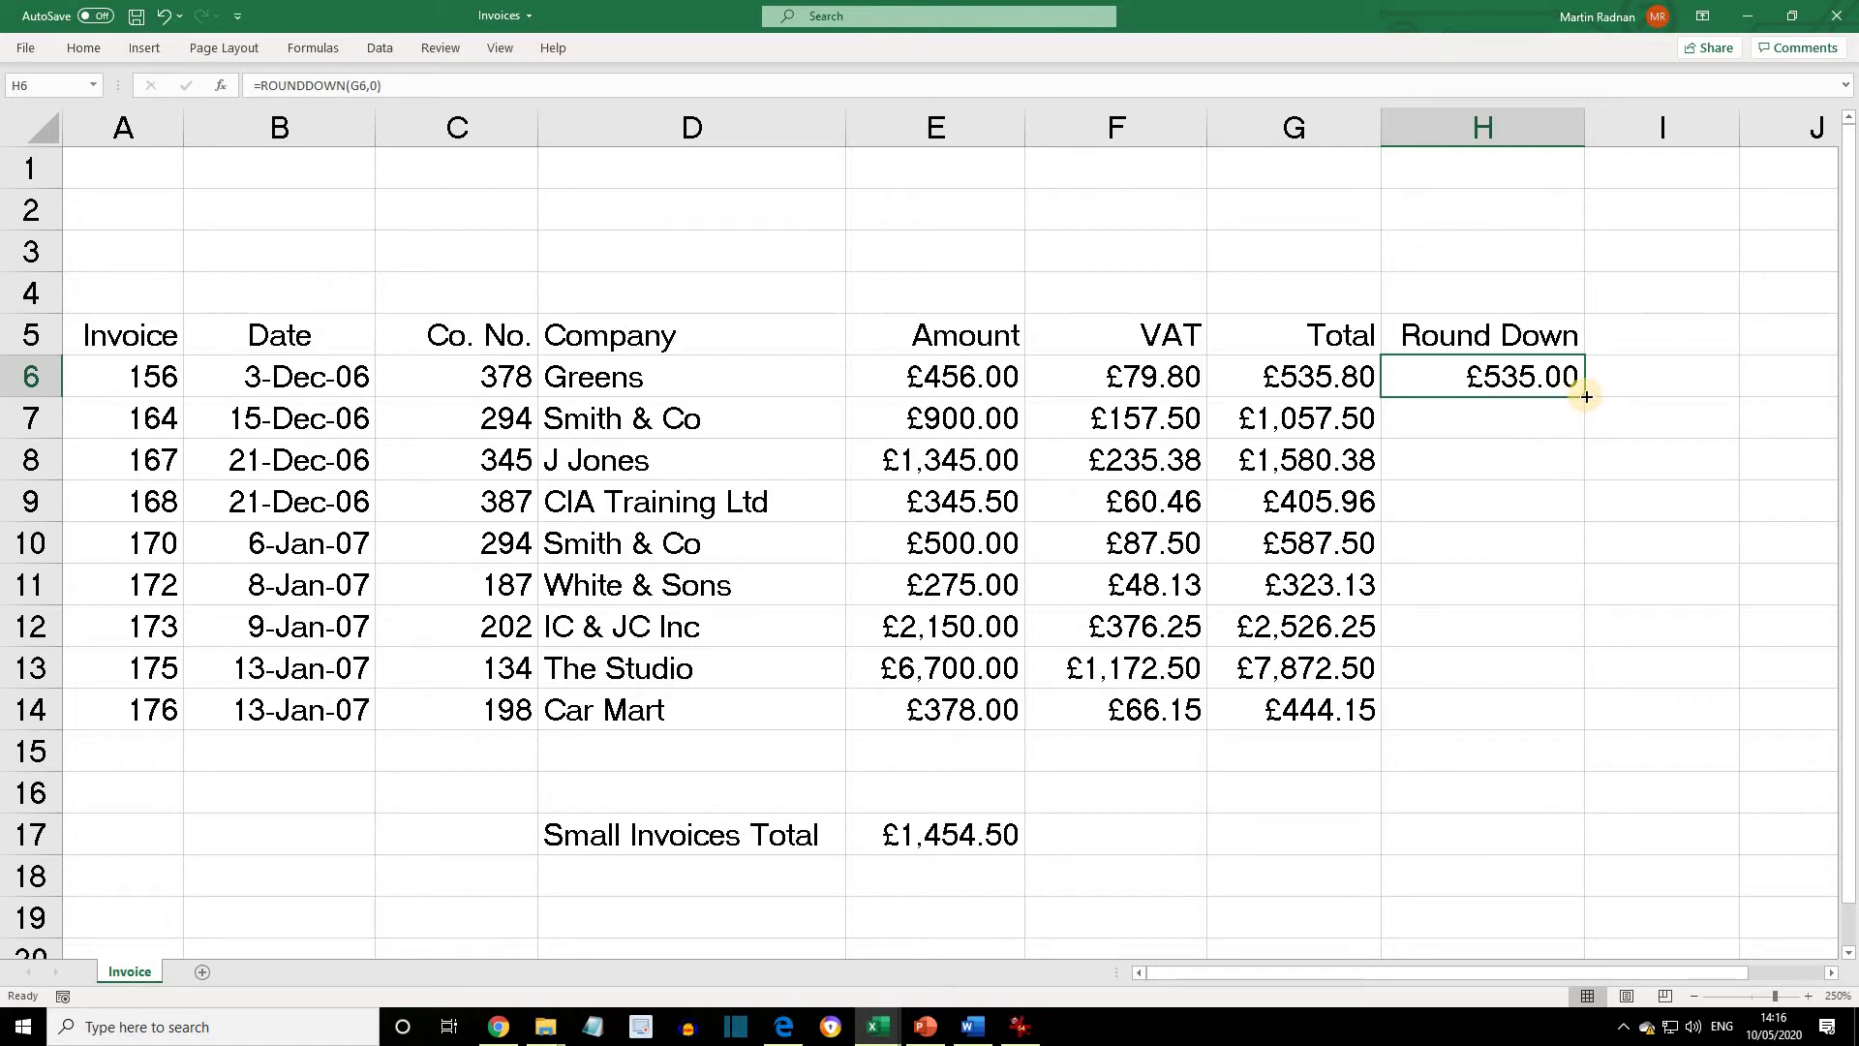
# Fill the ROUNDDOWN formula from H6 down through H14
pyautogui.moveTo(1587, 396); pyautogui.dragTo(1597, 722)
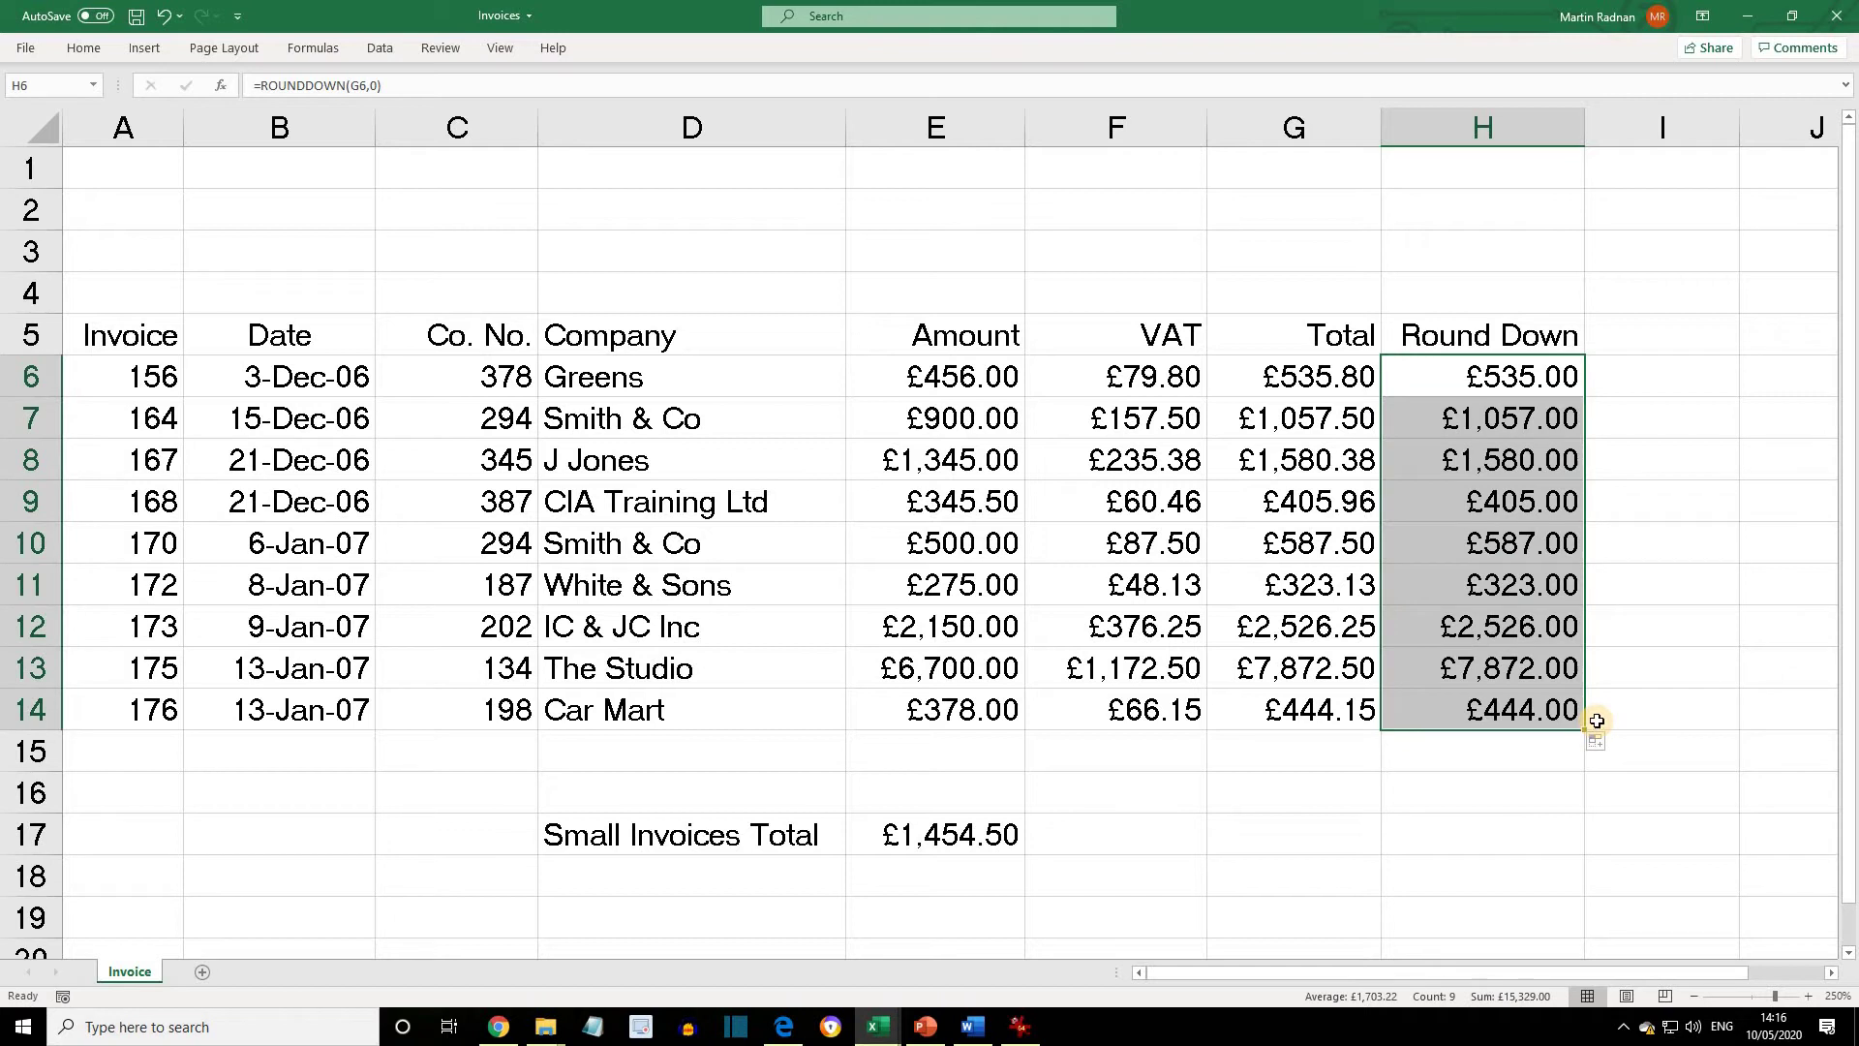
pyautogui.click(1460, 800)
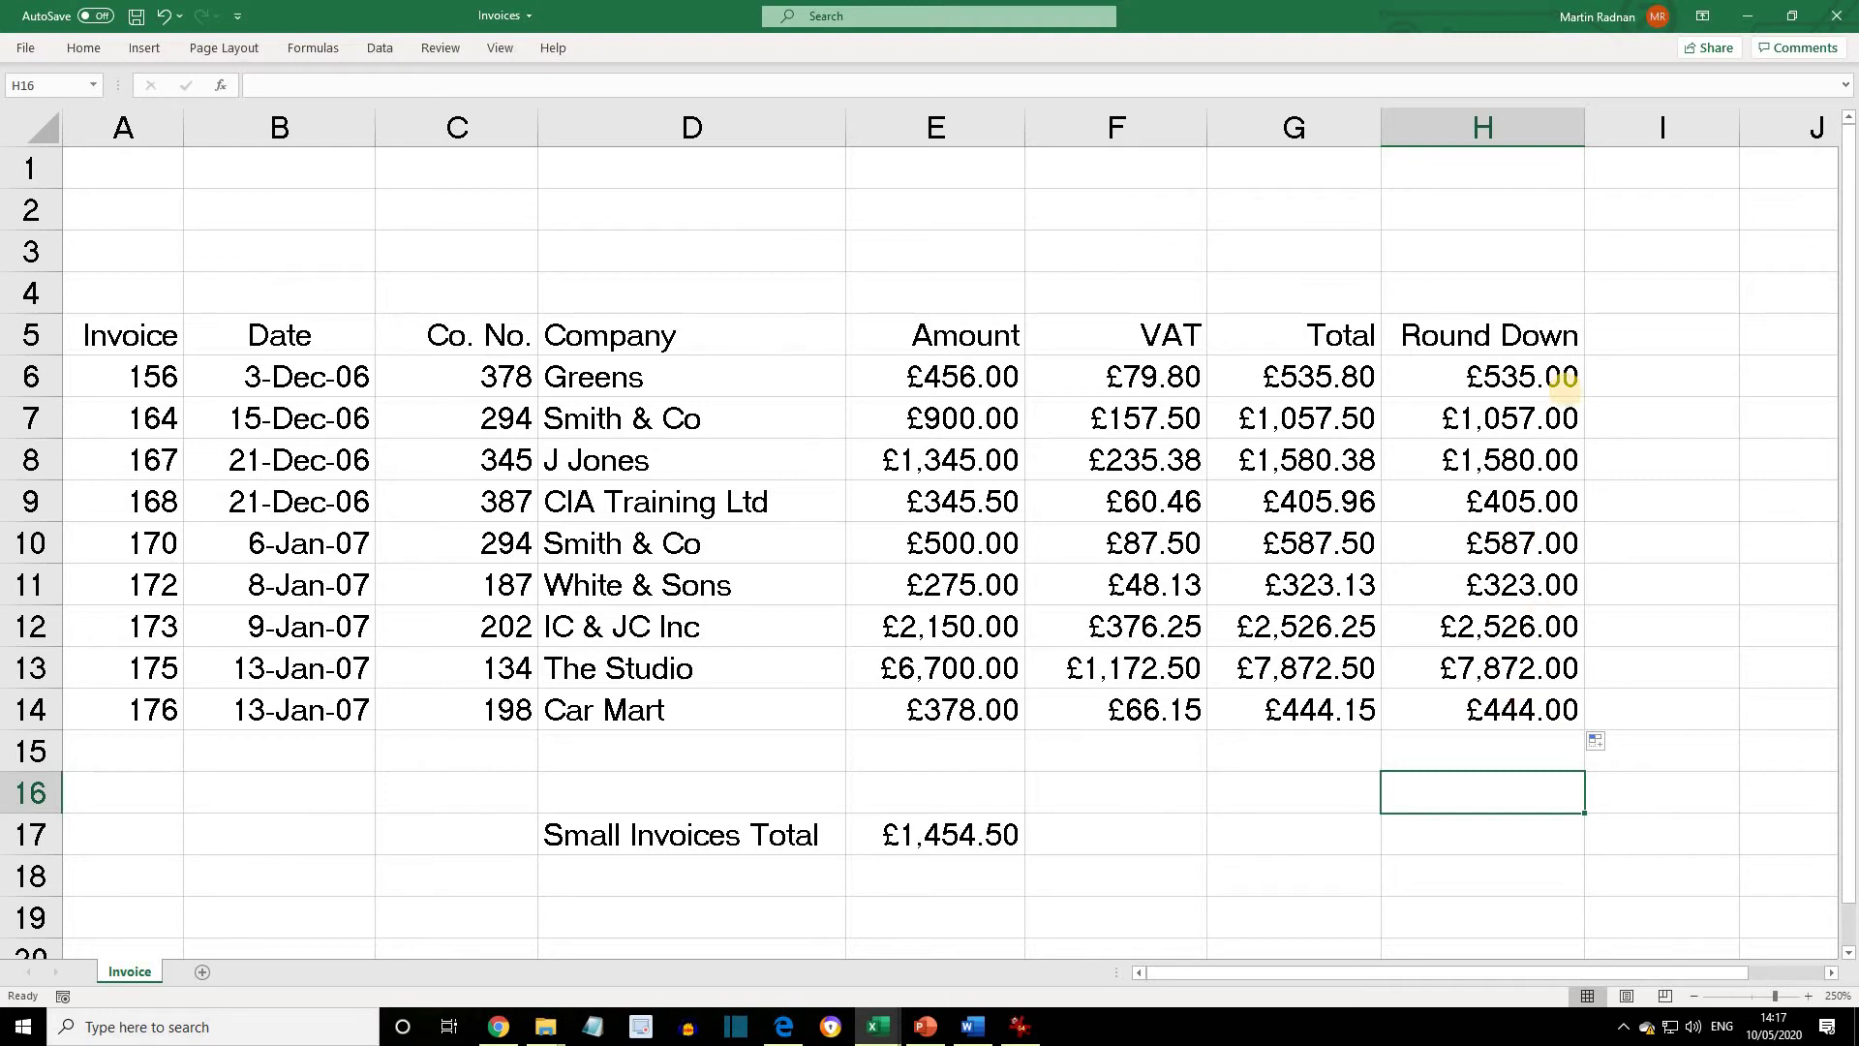
pyautogui.click(1653, 340)
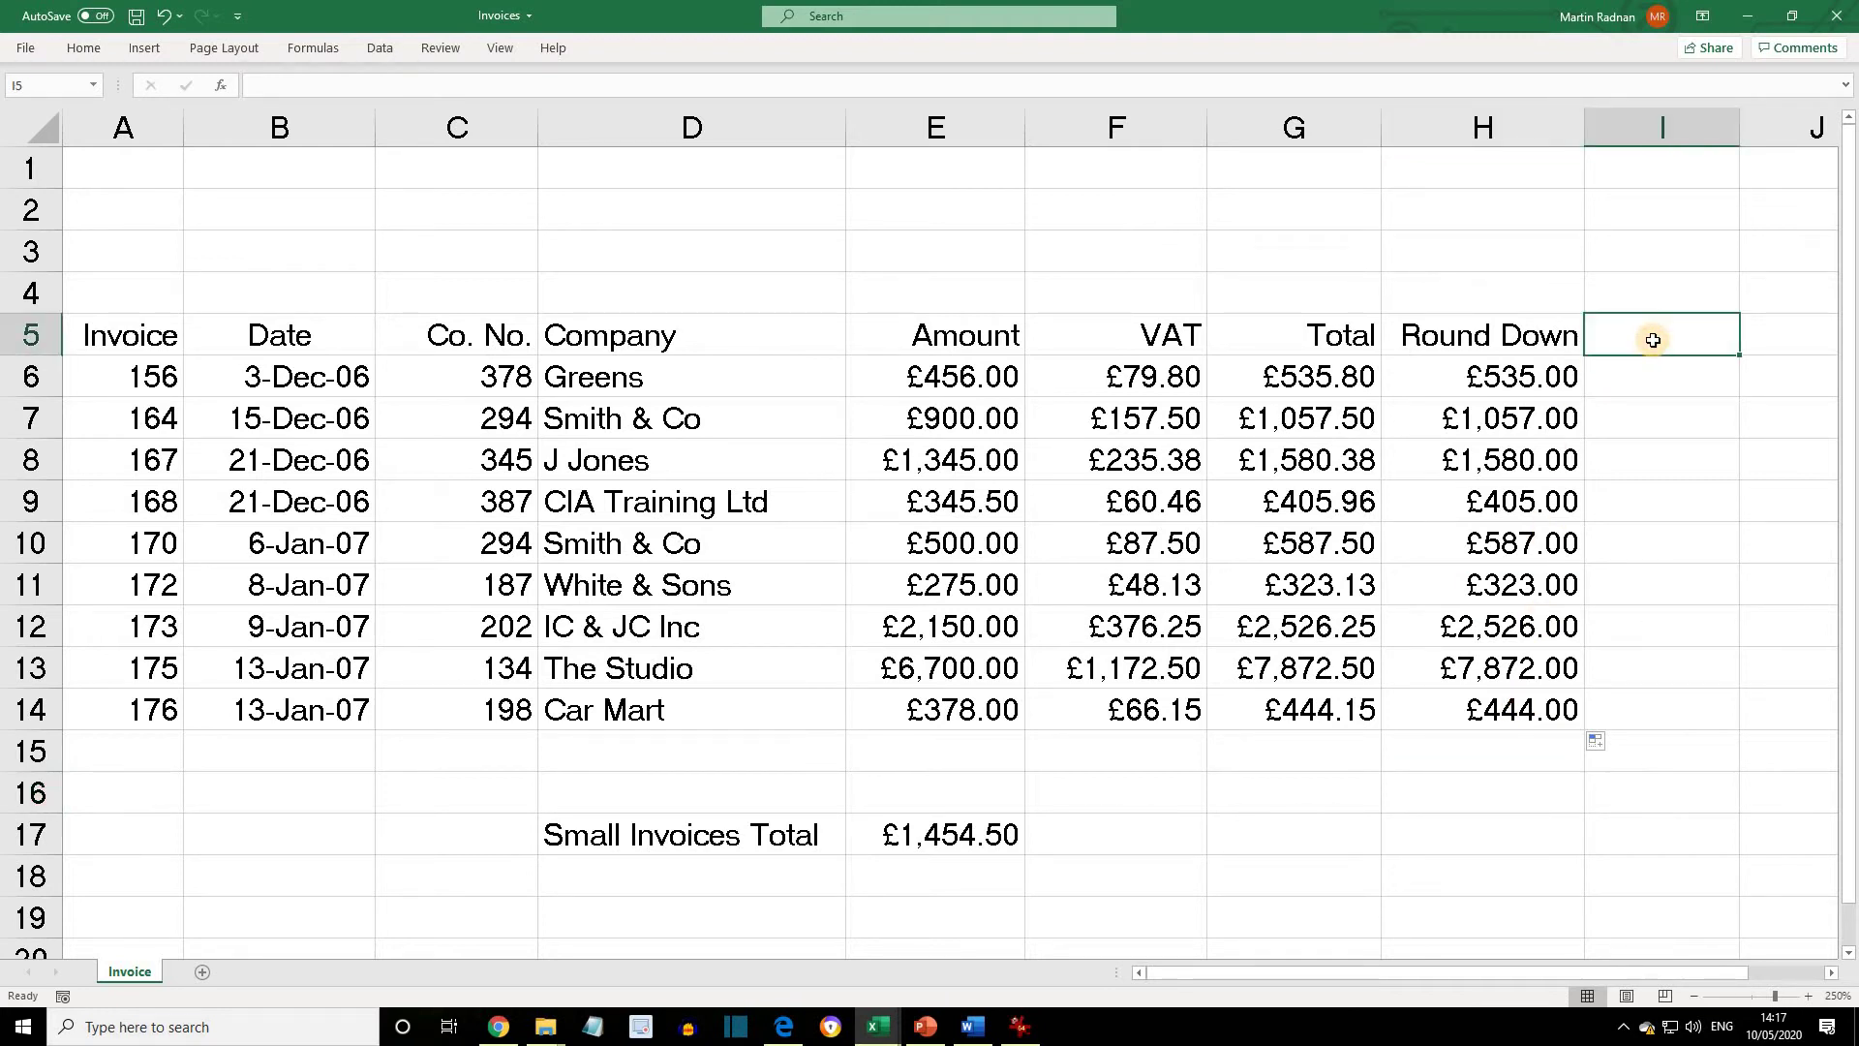
# Add a 'Round Up' heading in cell I5
pyautogui.write('R')
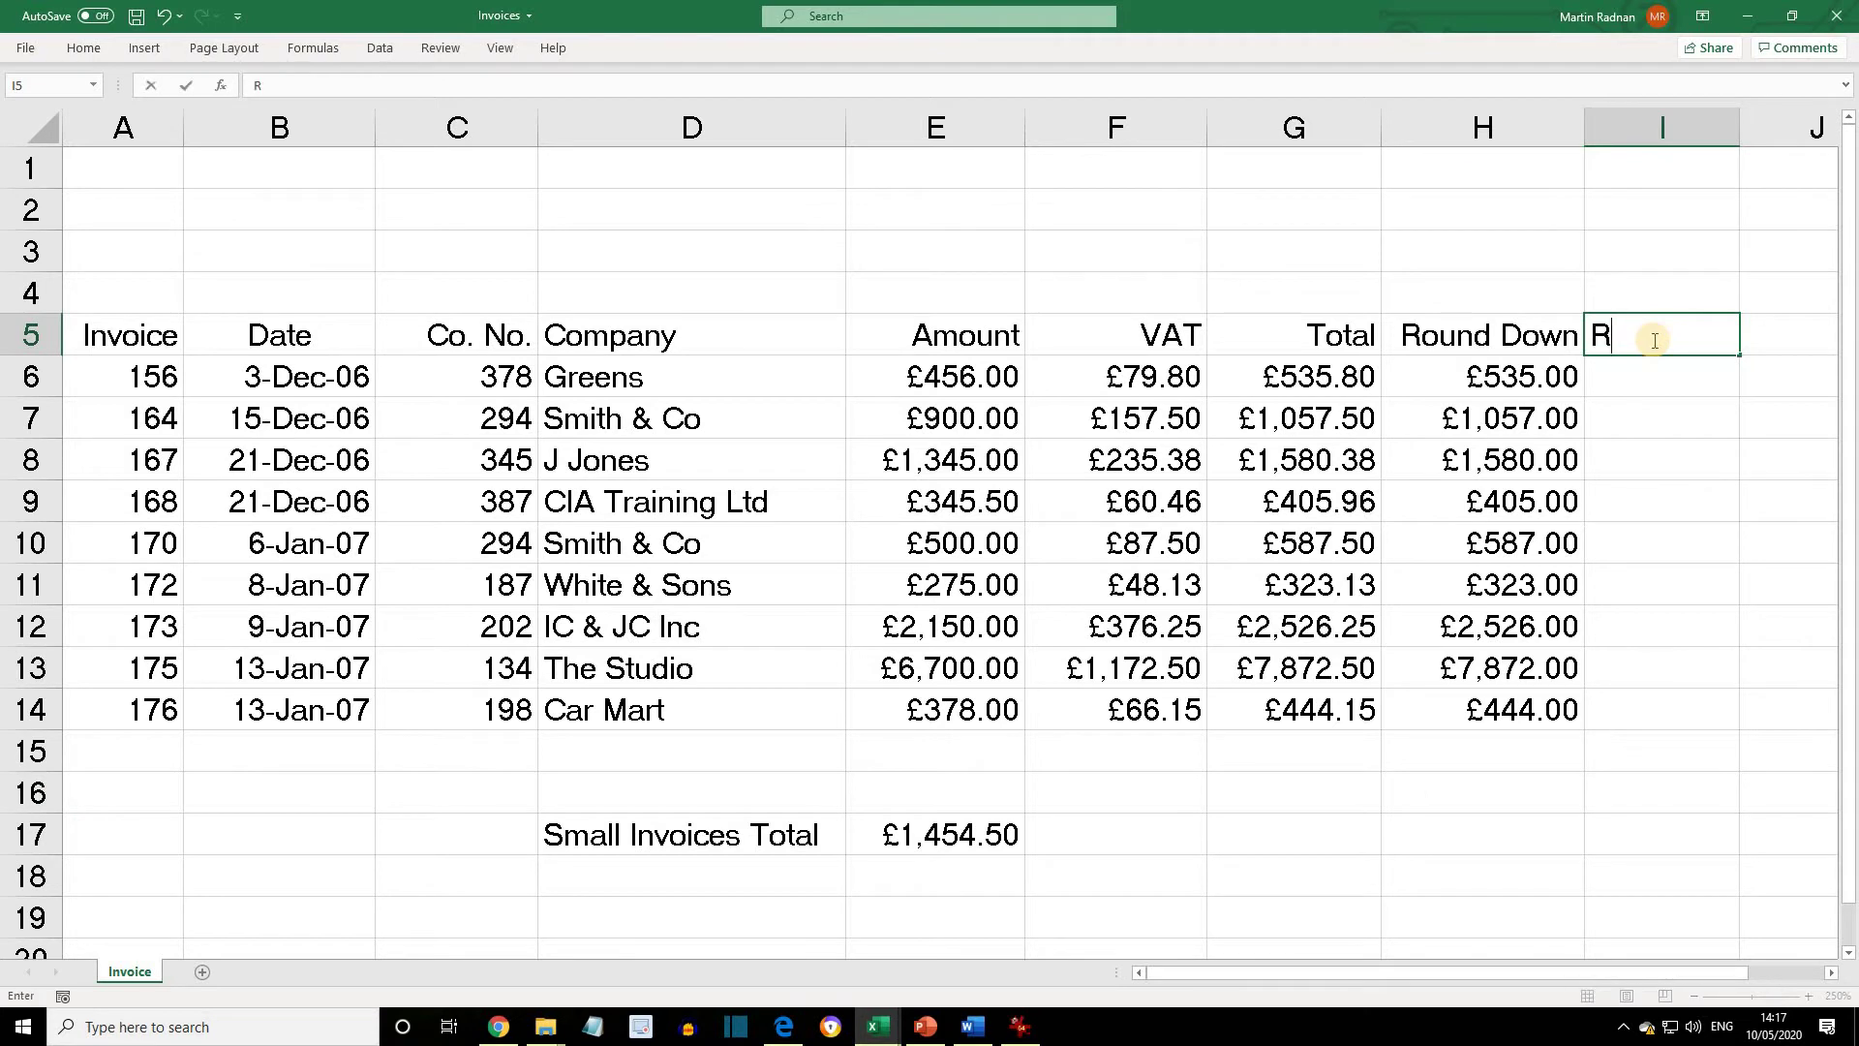
pyautogui.write('ound Up')
pyautogui.press('Return')
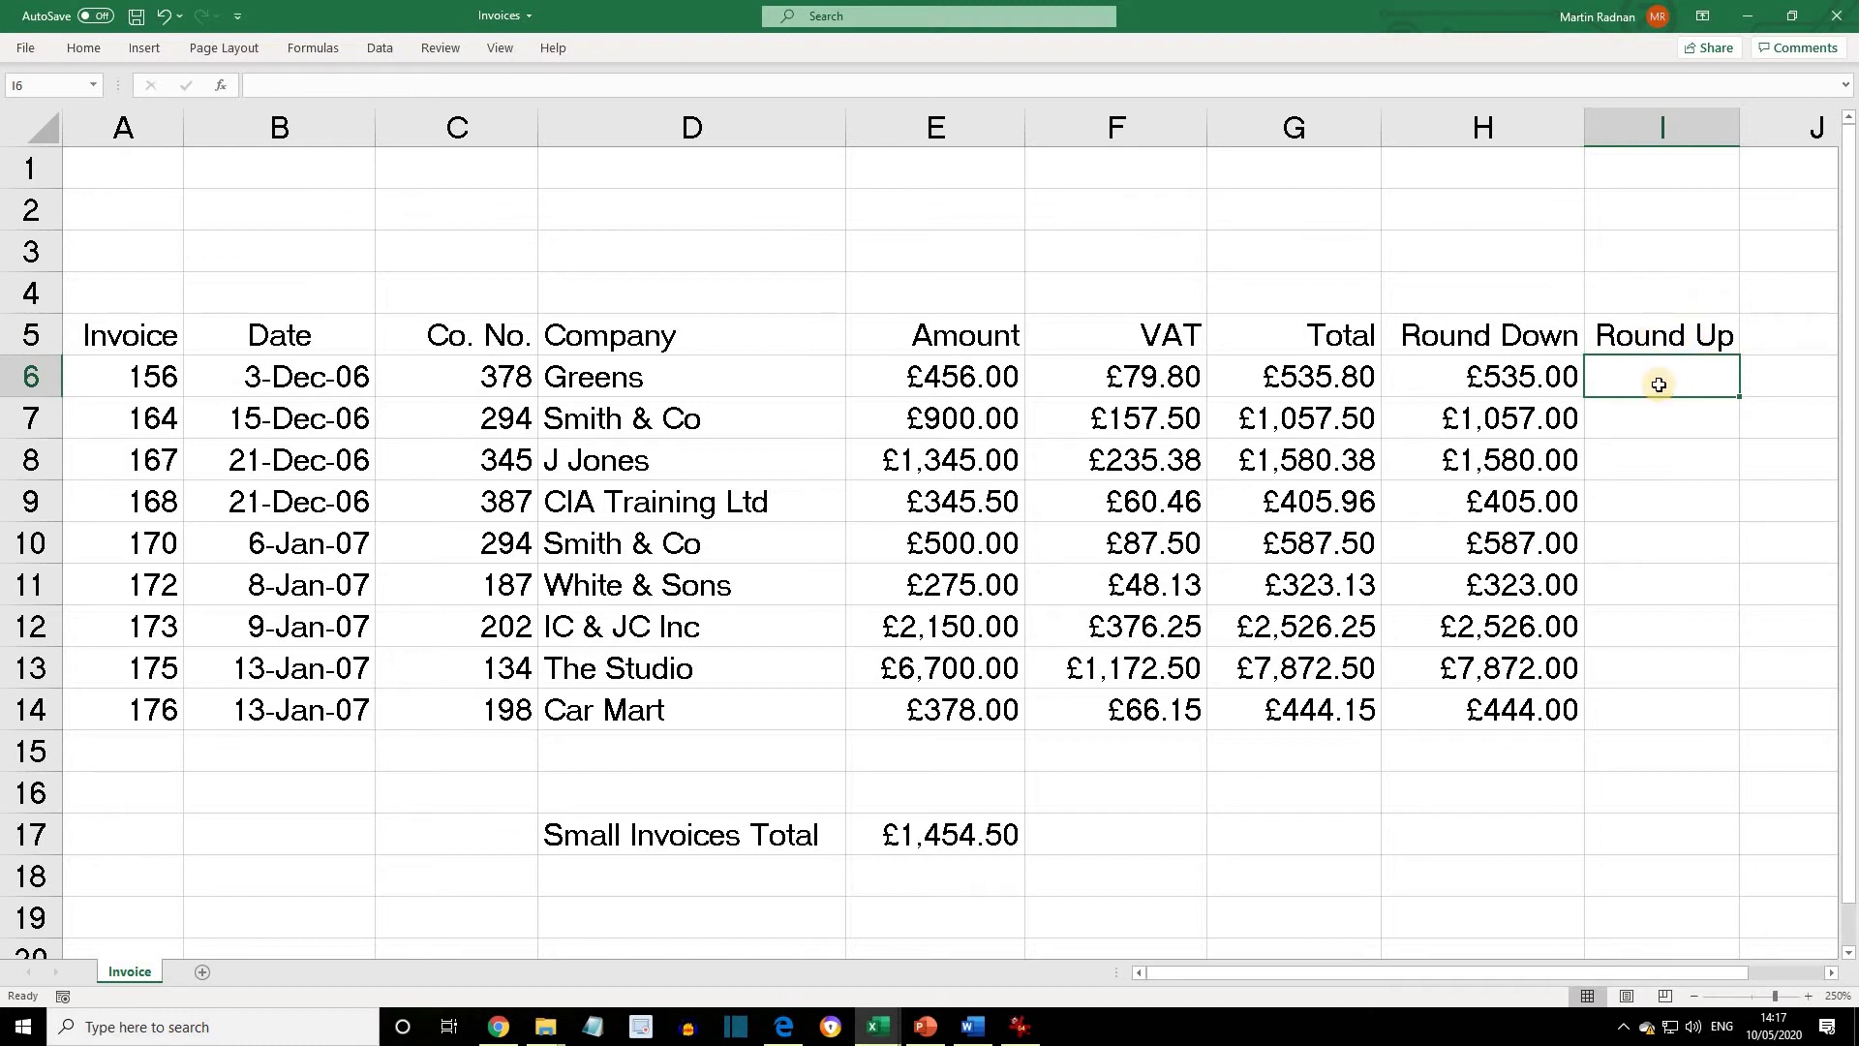
pyautogui.click(1647, 381)
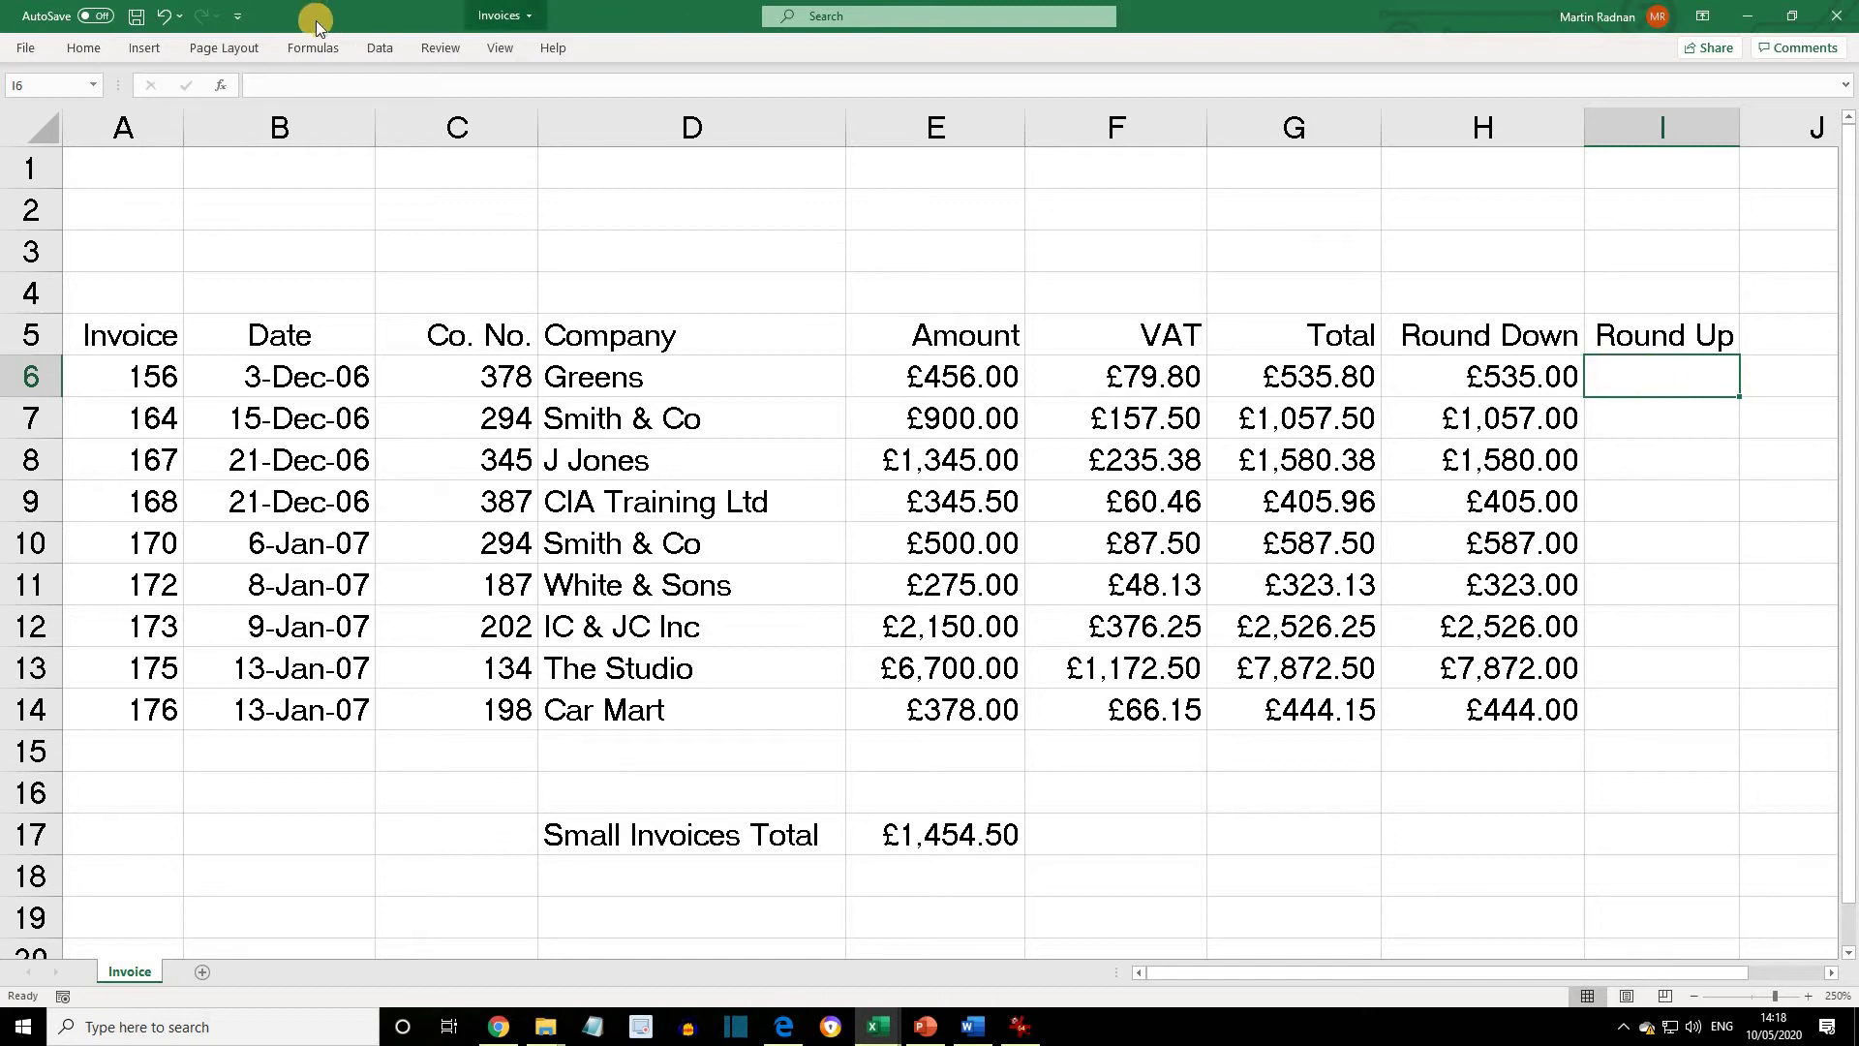
# Enter ROUNDUP in I6 with Number G6 and Num_digits 0, giving £536.00
pyautogui.click(306, 48)
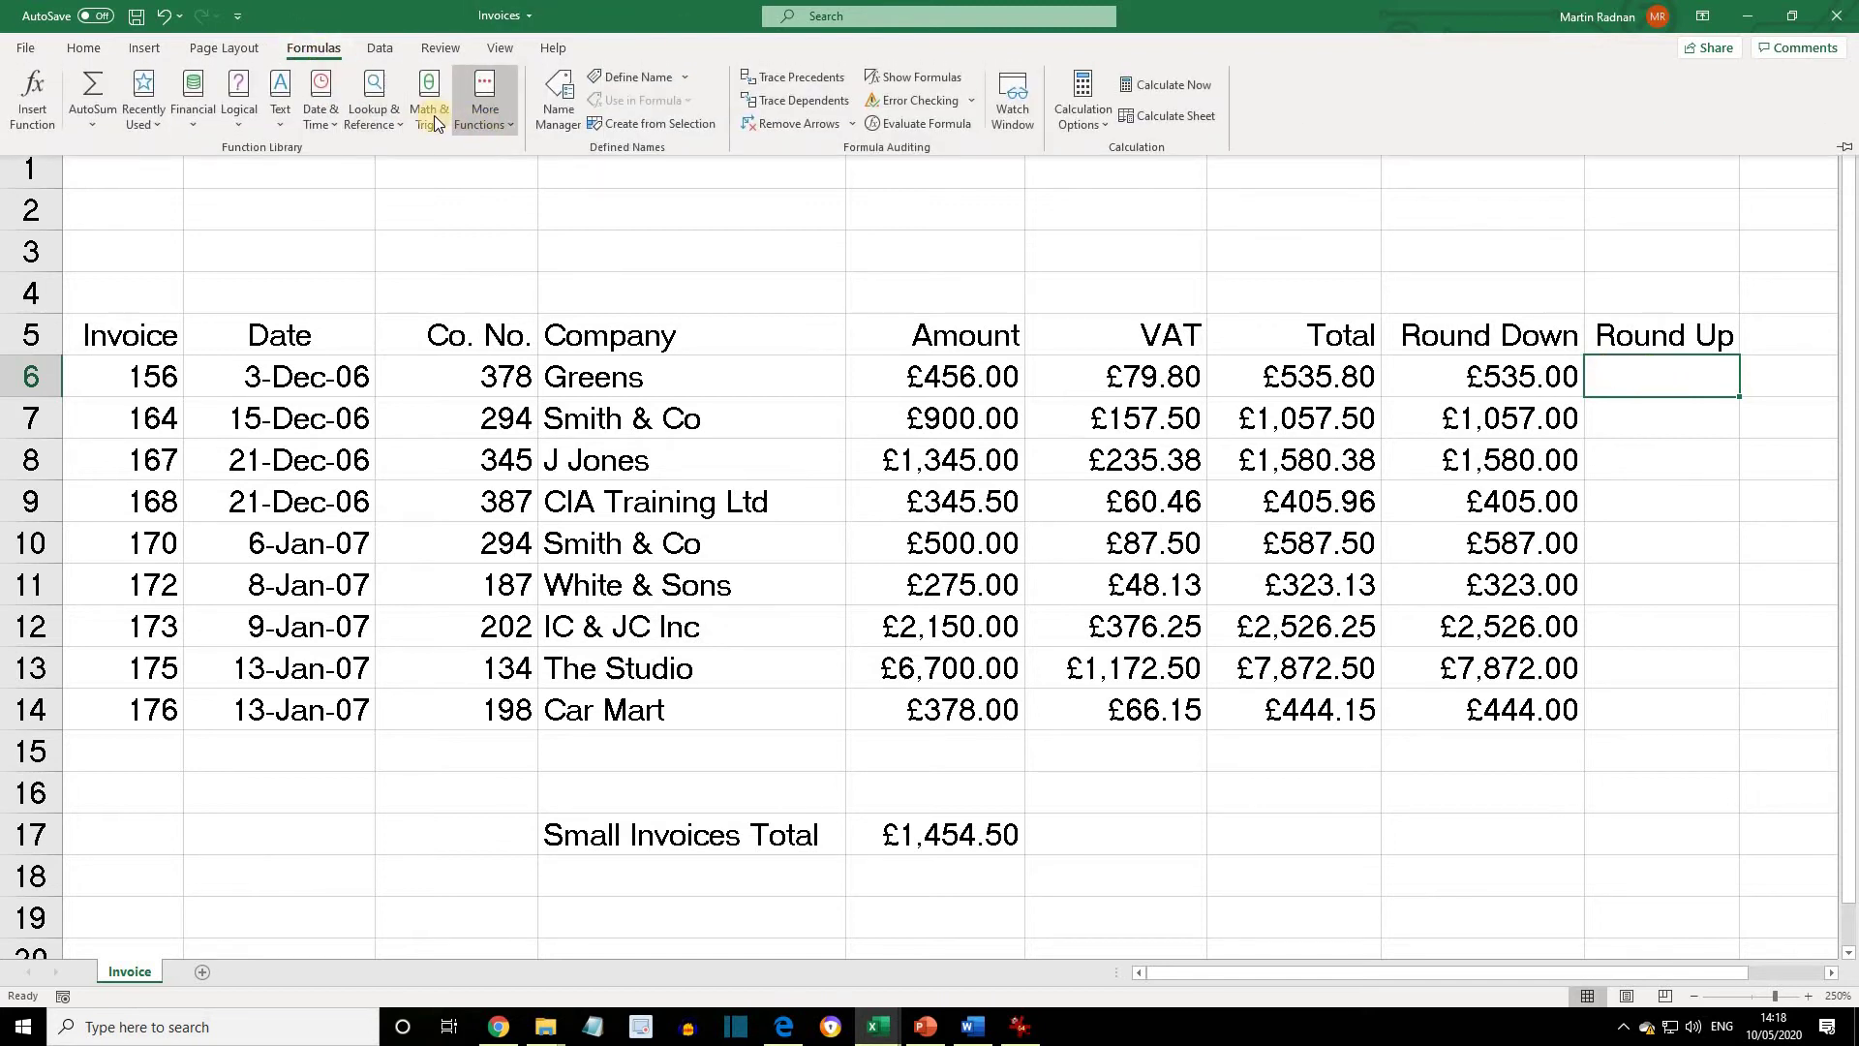
pyautogui.click(431, 113)
pyautogui.moveTo(555, 308); pyautogui.dragTo(565, 668)
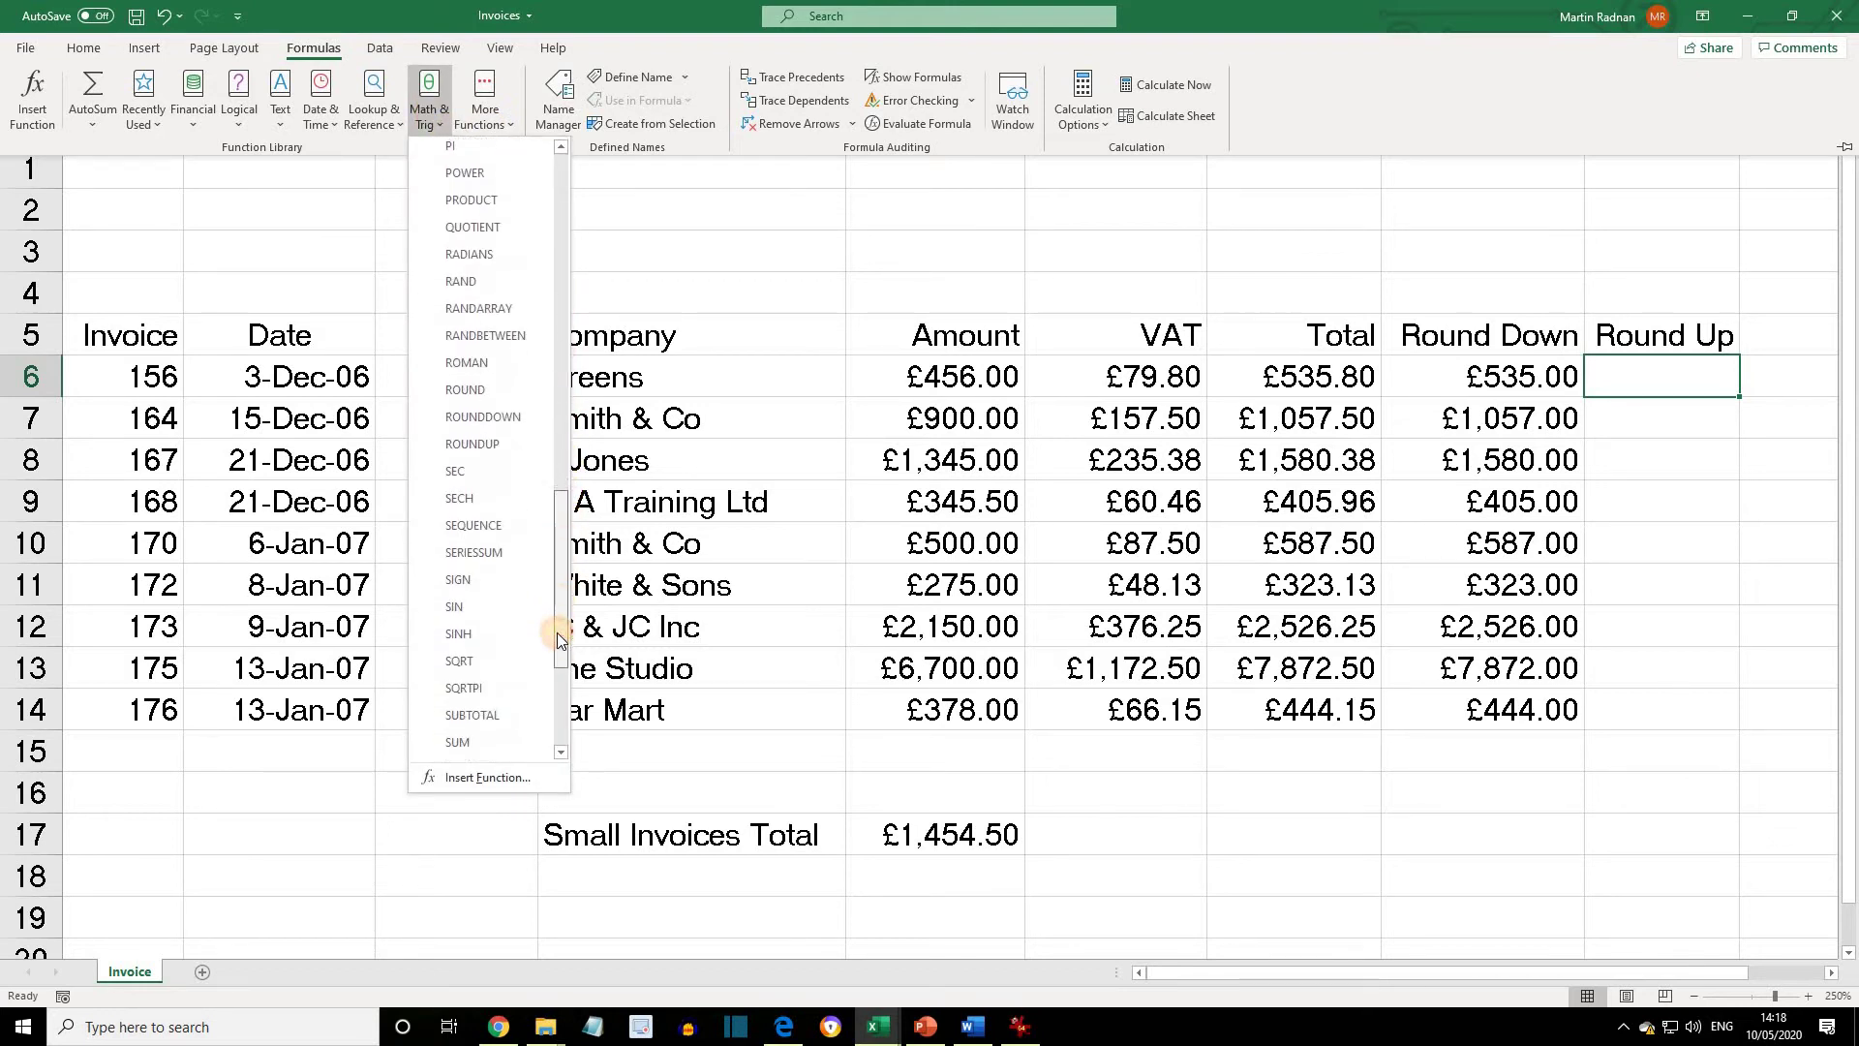
pyautogui.click(472, 438)
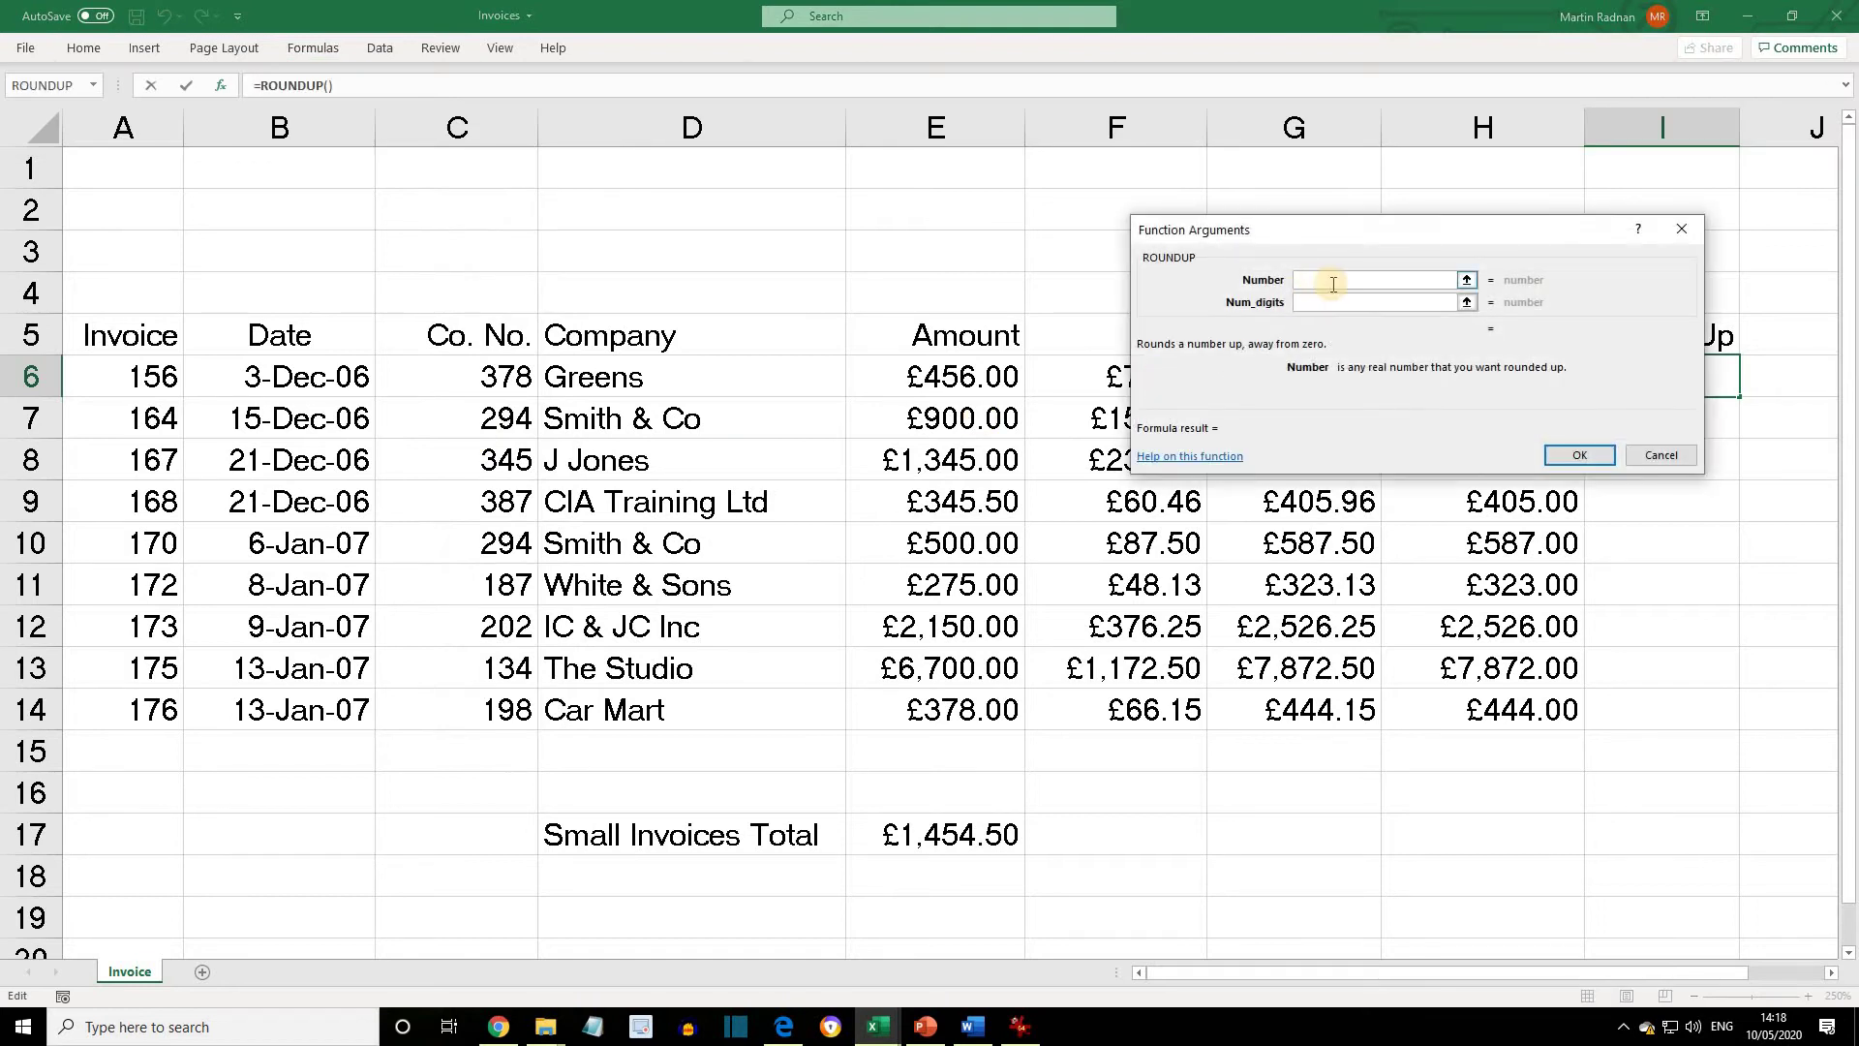
pyautogui.click(1467, 280)
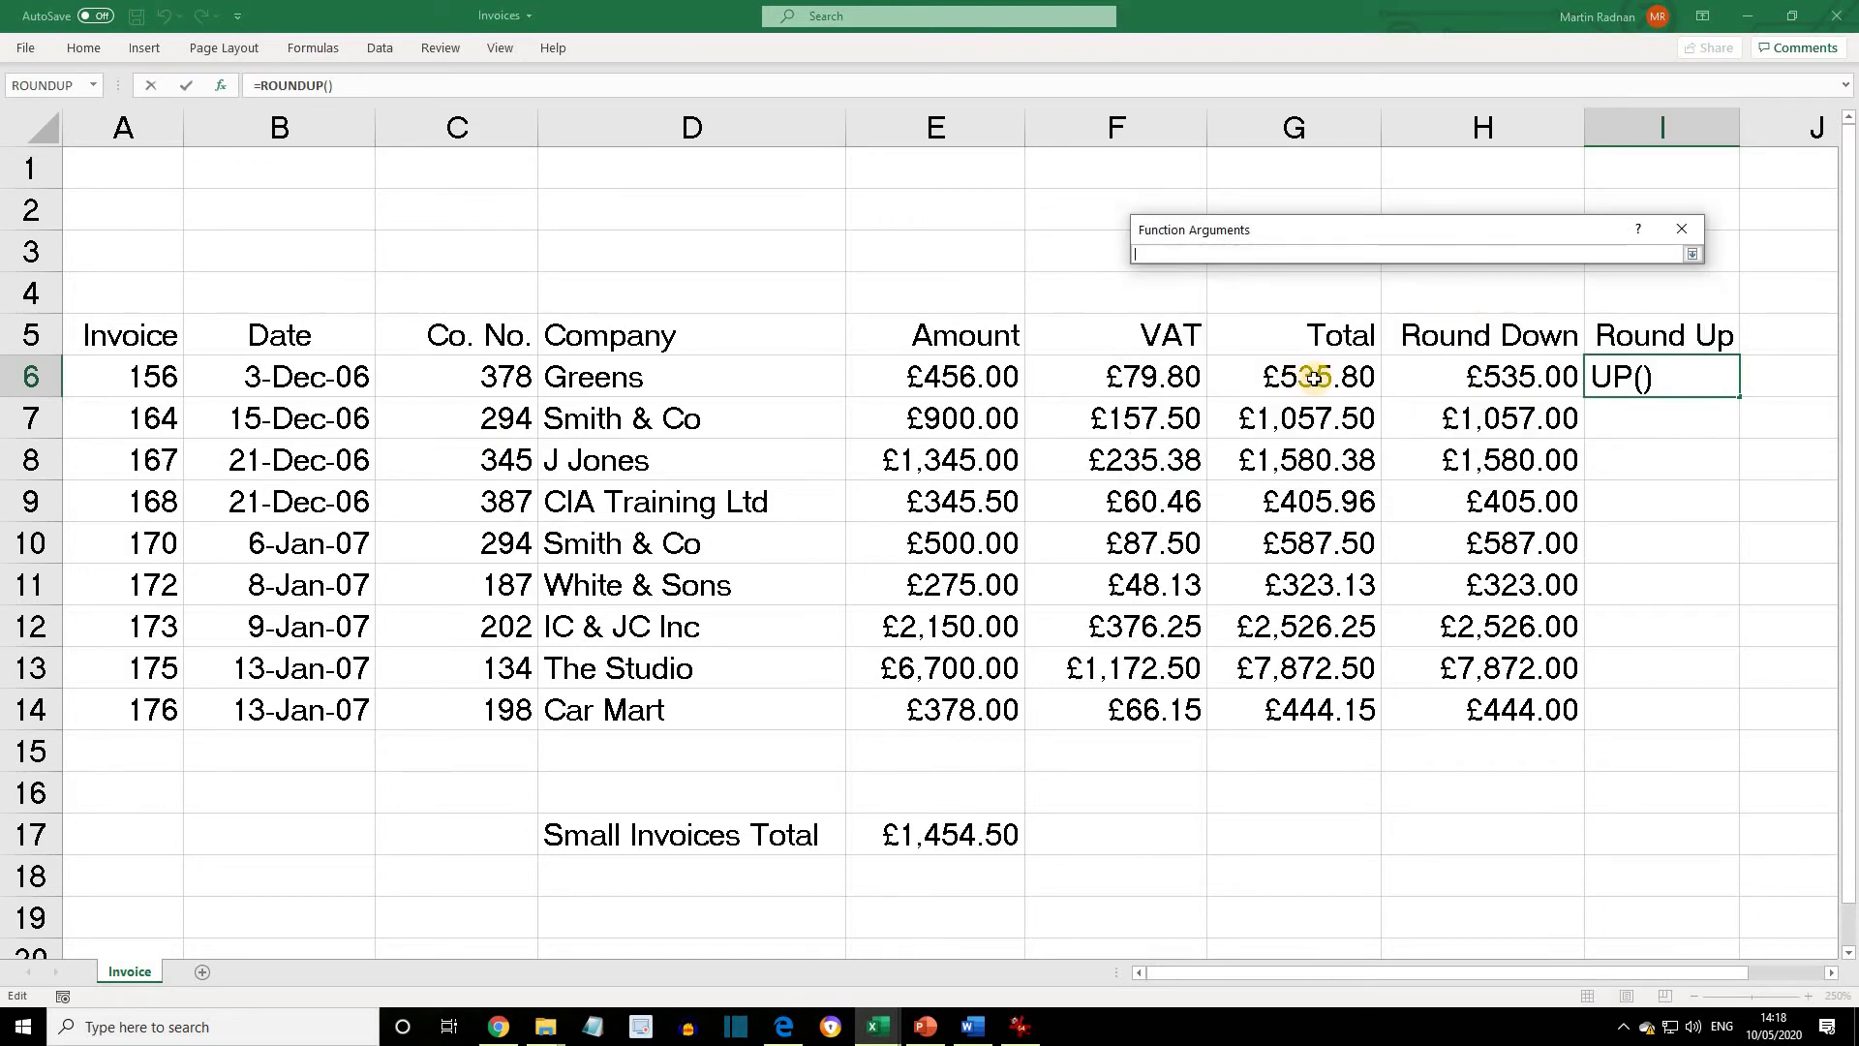
pyautogui.click(1312, 378)
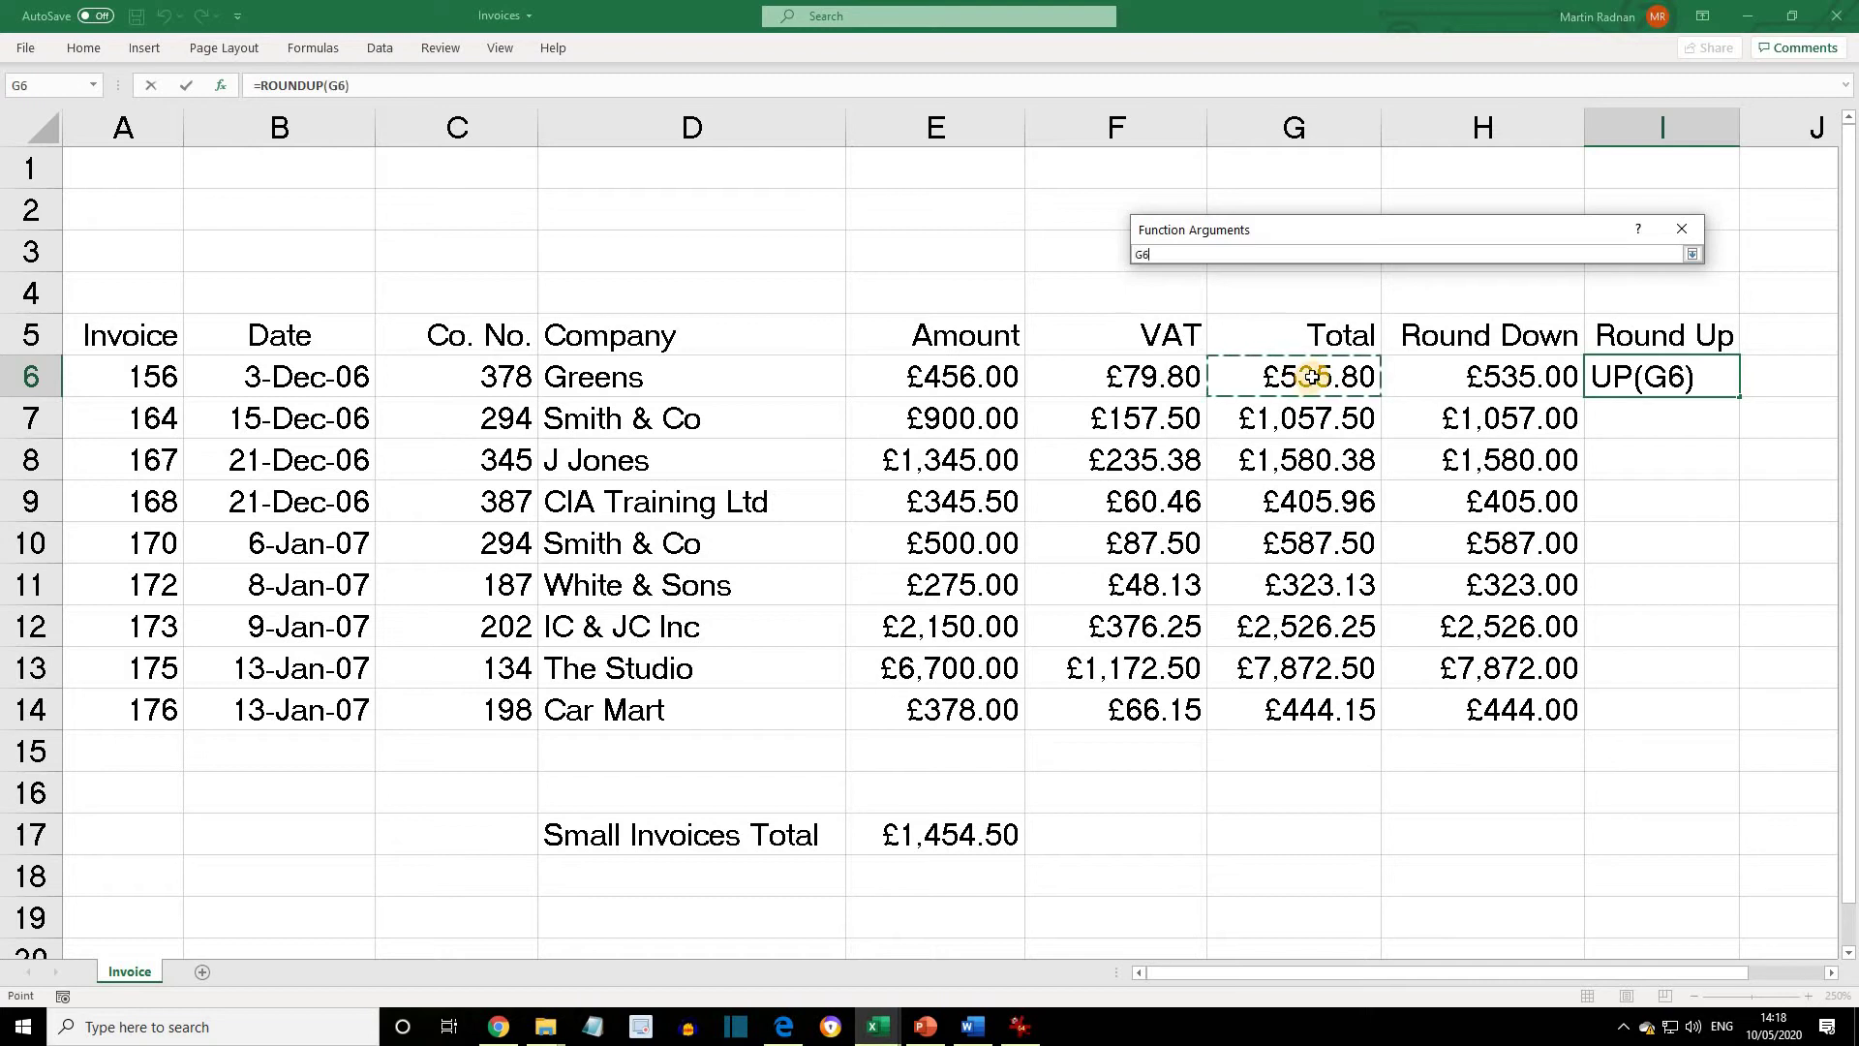
pyautogui.click(1692, 254)
pyautogui.click(1343, 302)
pyautogui.write('0')
pyautogui.click(1580, 450)
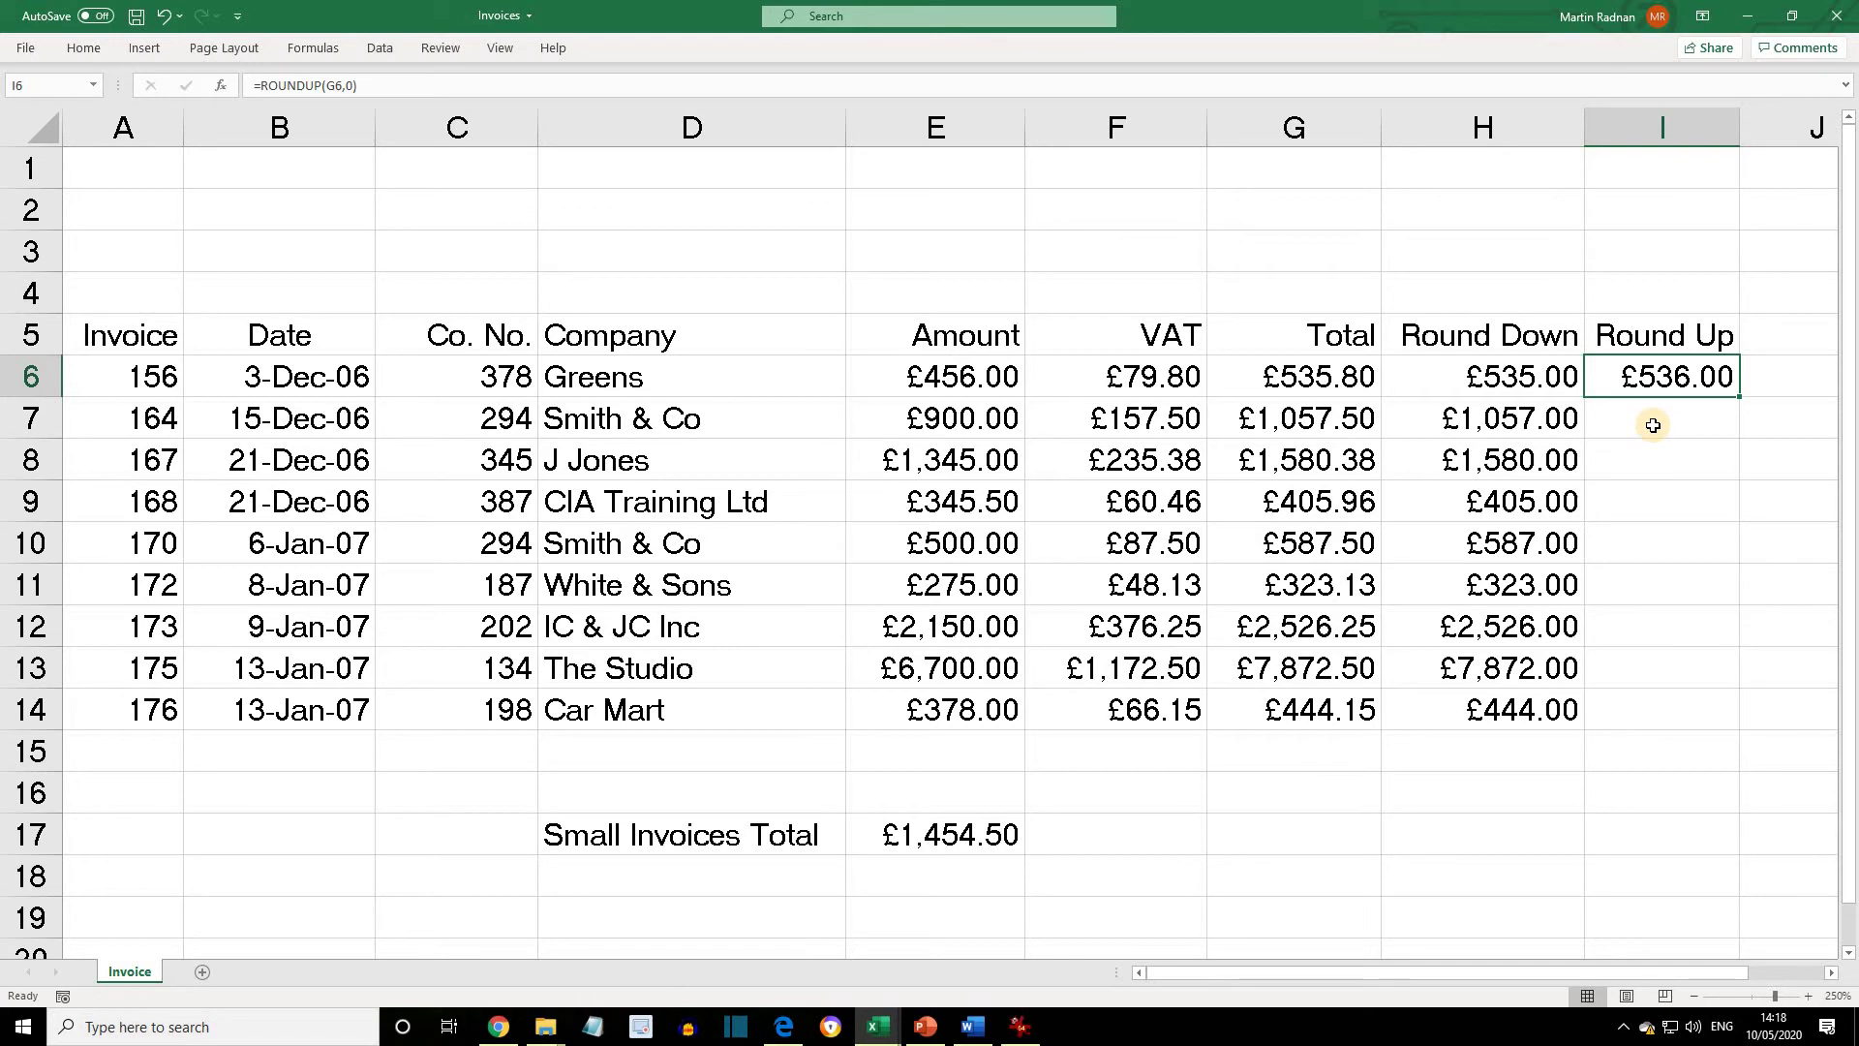
# Copy the I6 ROUNDUP formula into I7:I14, giving values like £1,058.00 and £445.00
pyautogui.rightClick(1639, 376)
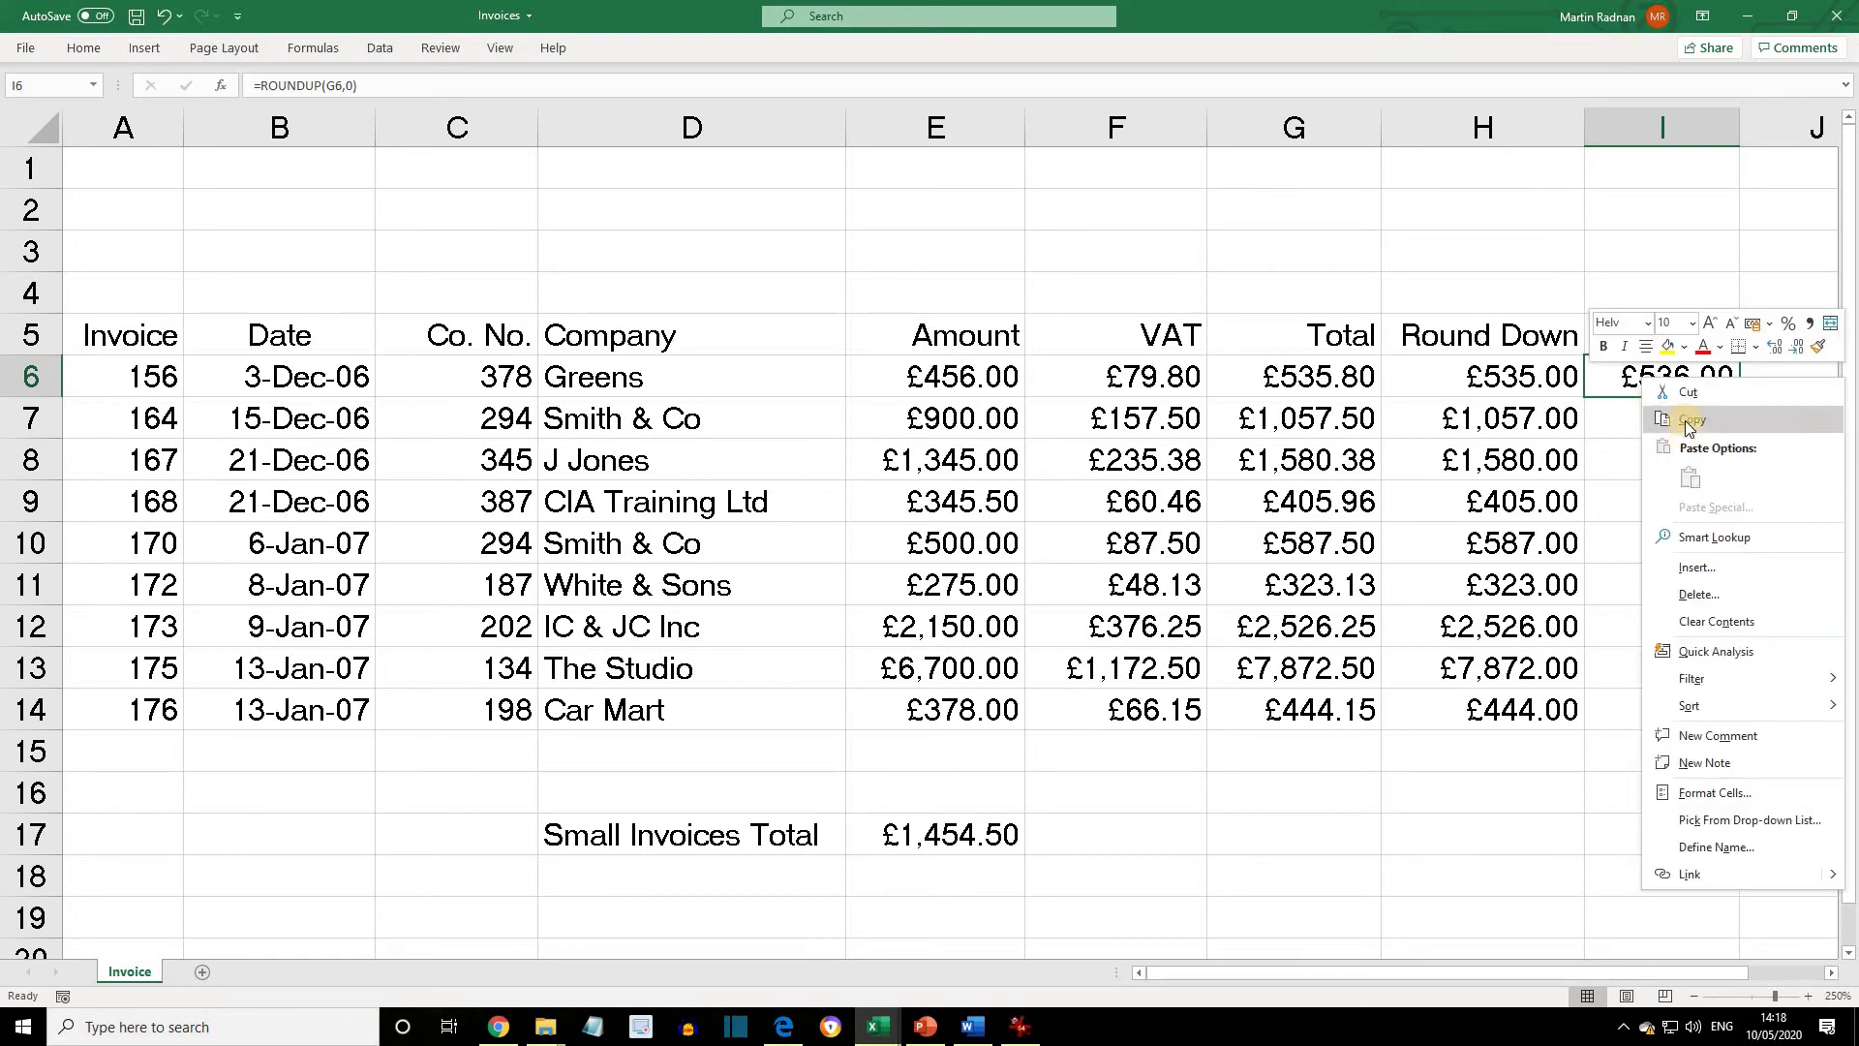
pyautogui.click(1684, 421)
pyautogui.moveTo(1629, 428); pyautogui.dragTo(1625, 707)
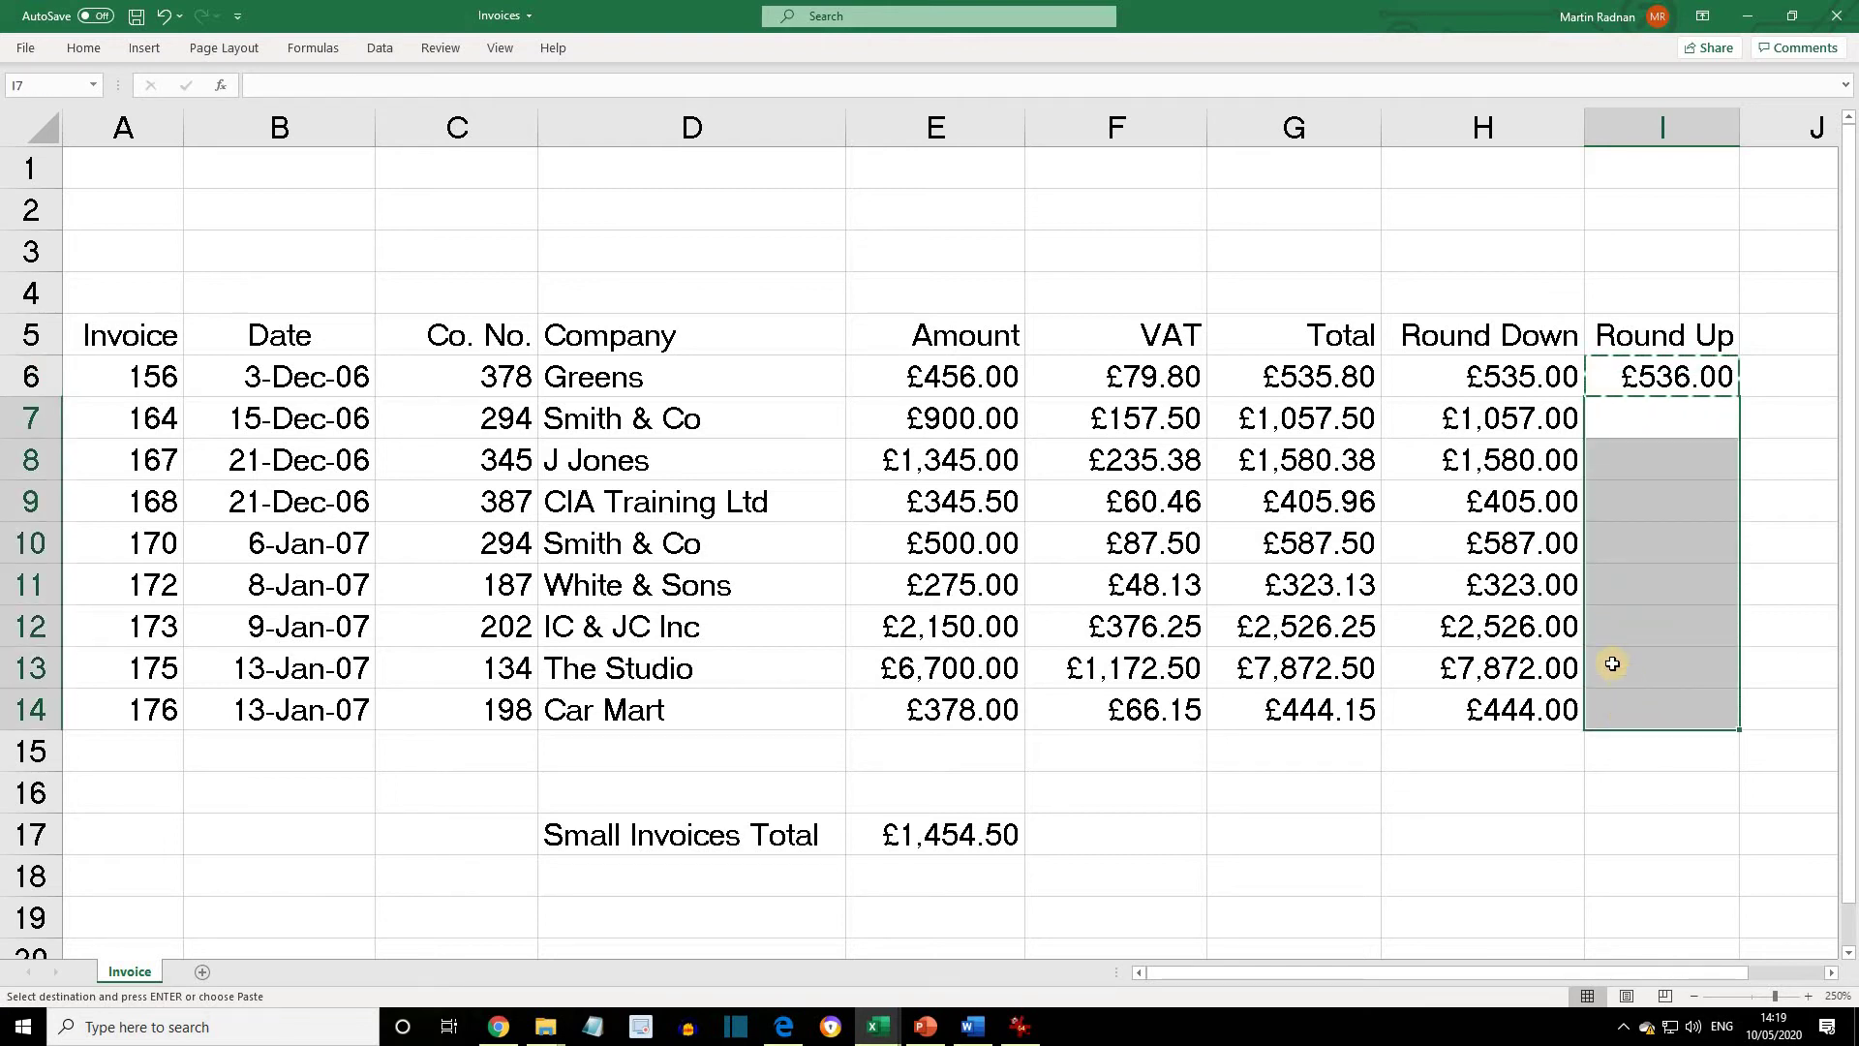
pyautogui.rightClick(1634, 544)
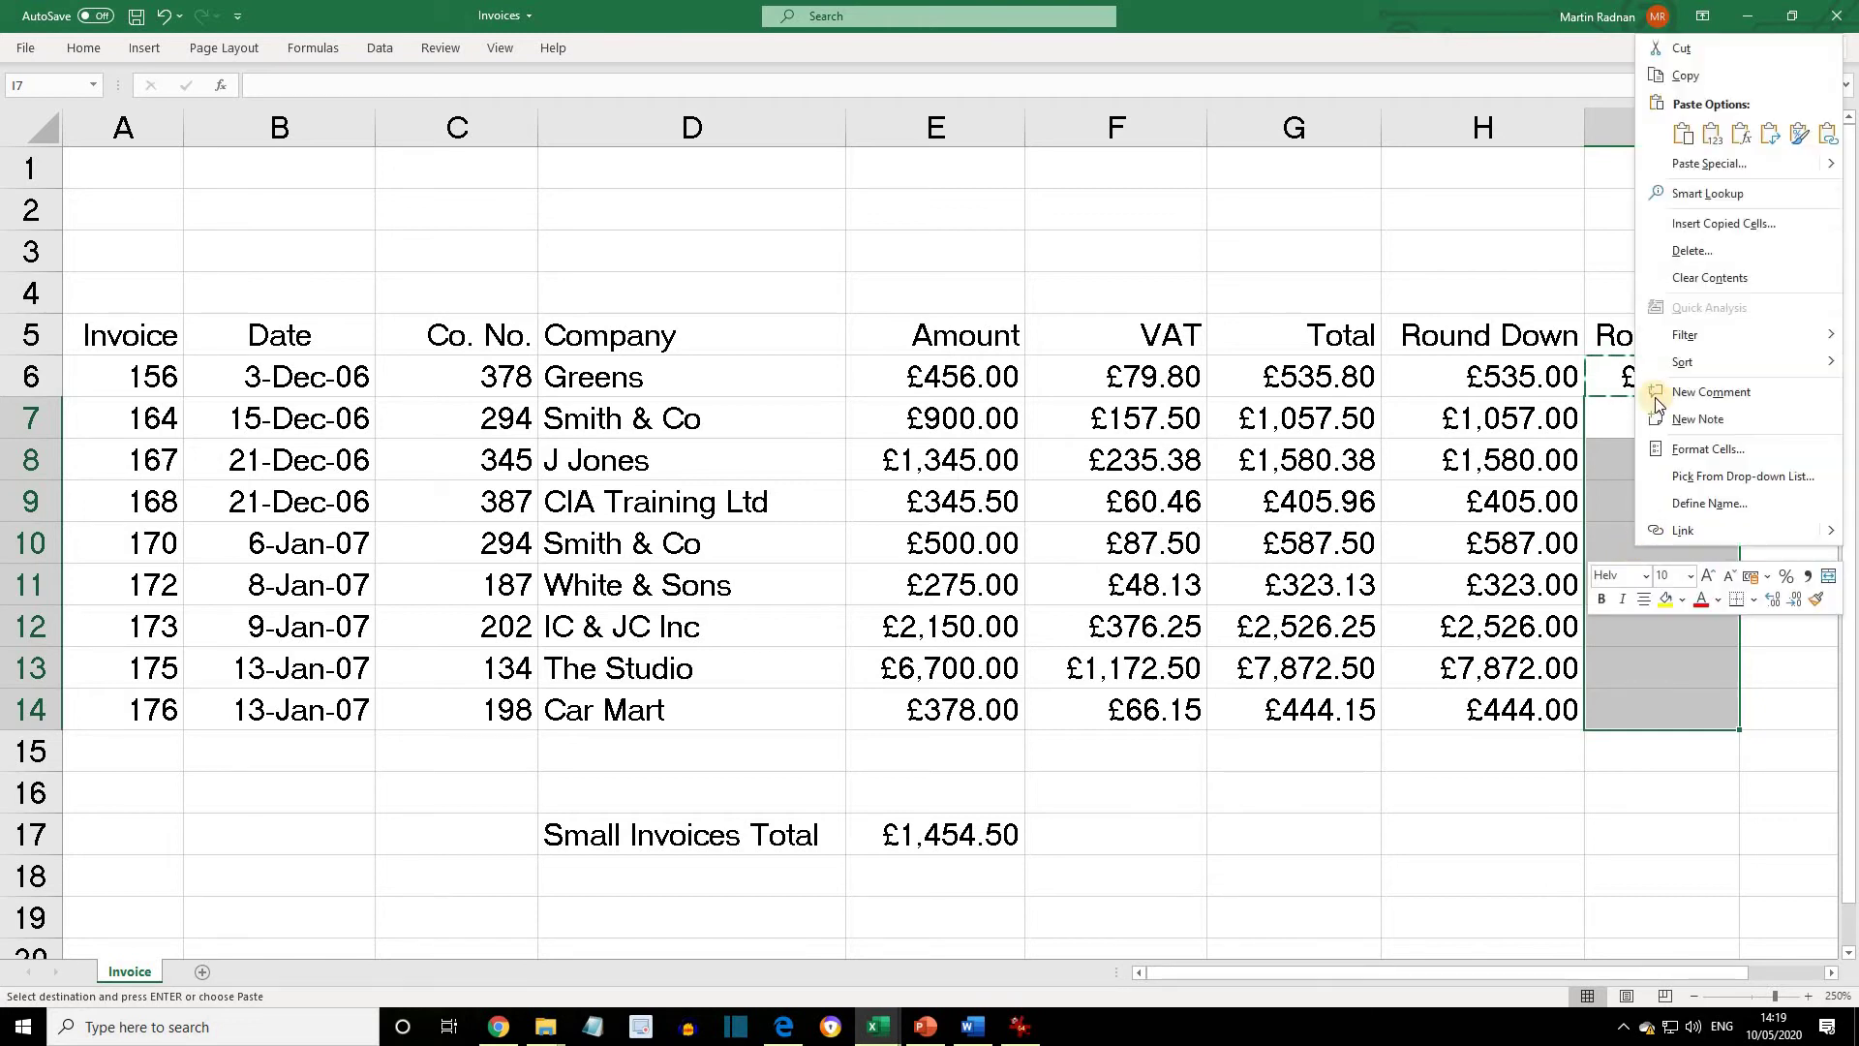
pyautogui.click(1684, 131)
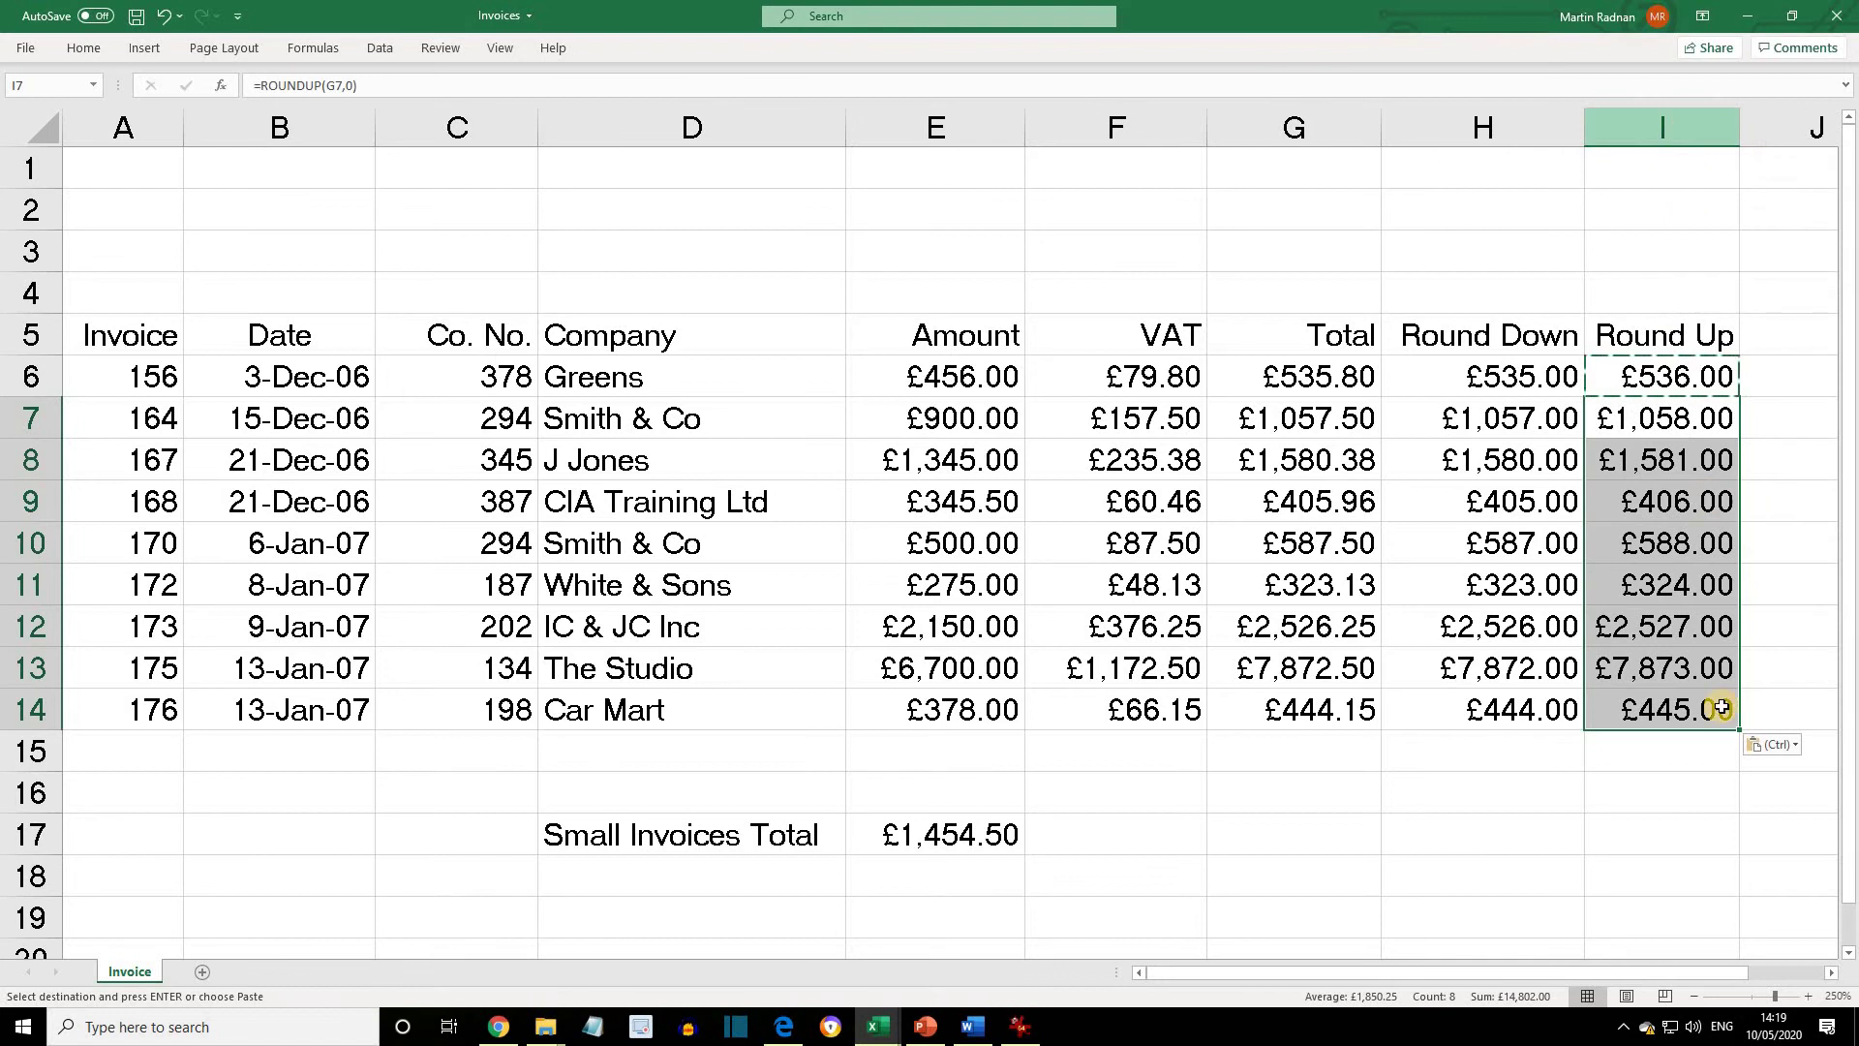
pyautogui.click(1672, 918)
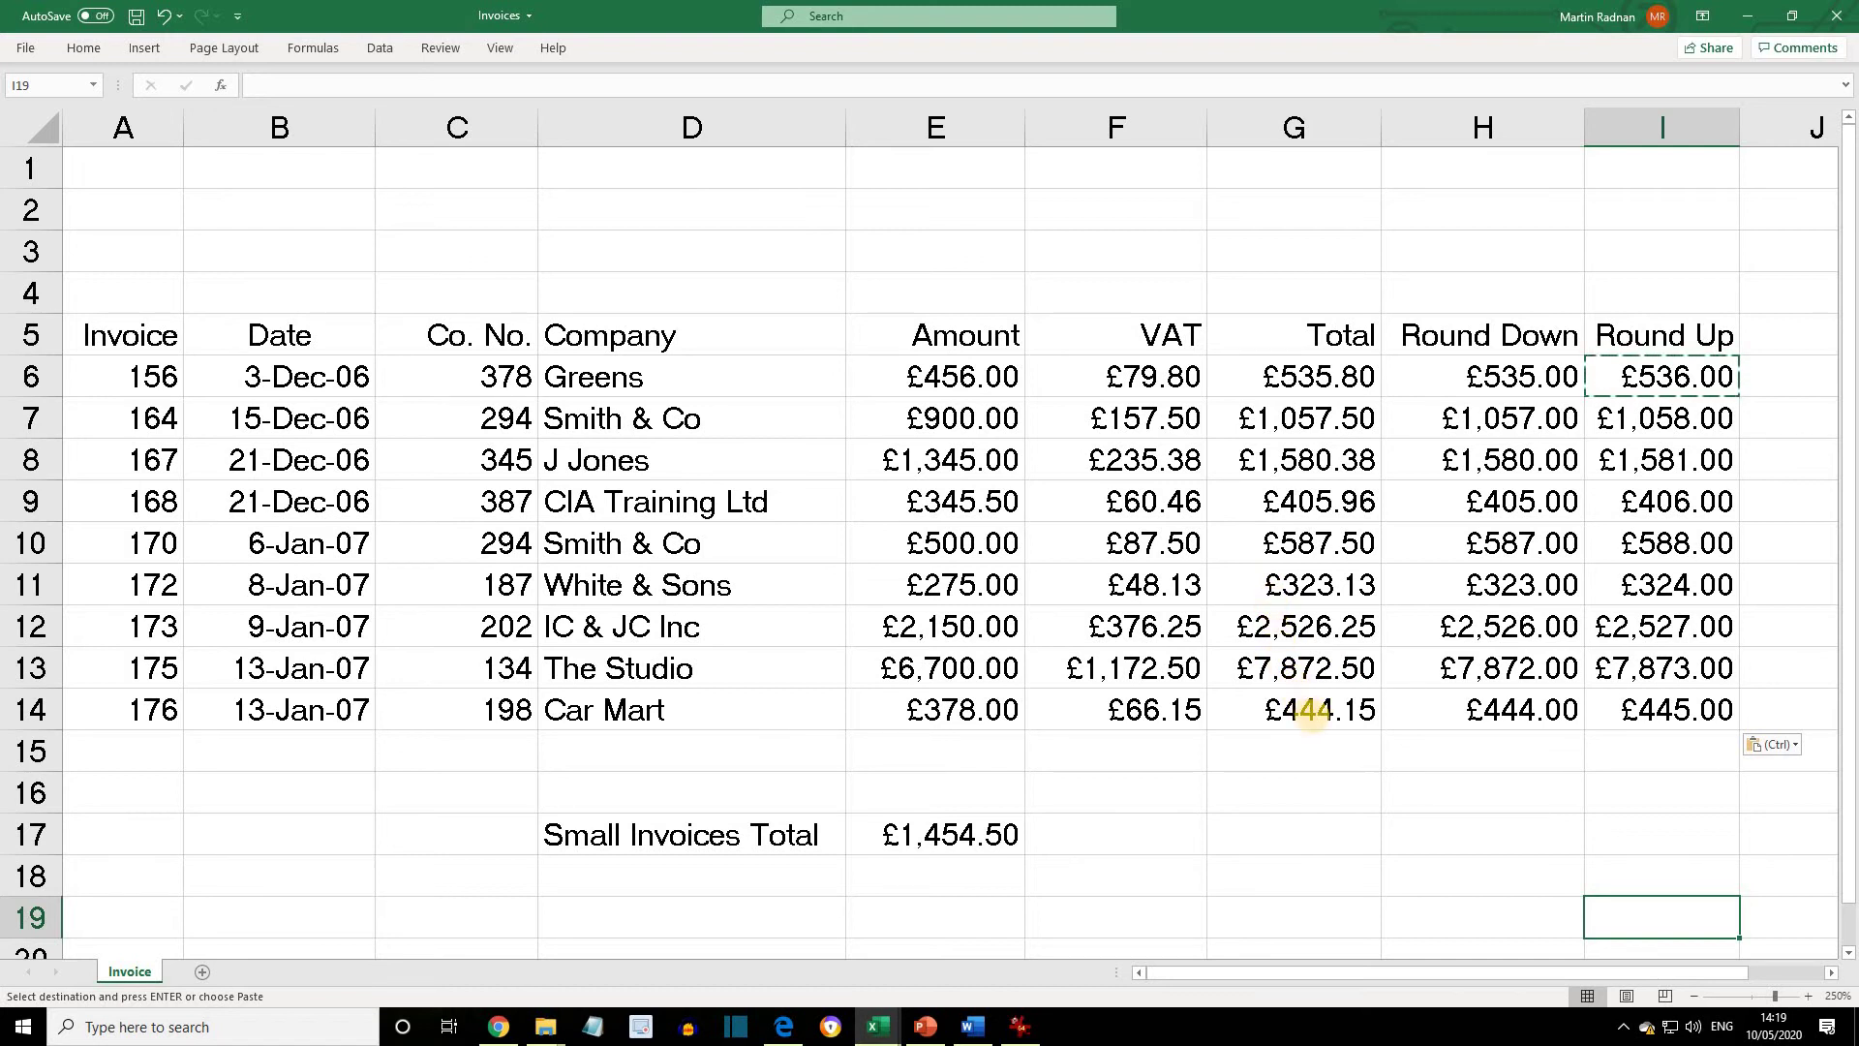
# Change H14 to =ROUNDDOWN(G14,1) so the Car Mart Round Down shows £444.10
pyautogui.click(1312, 715)
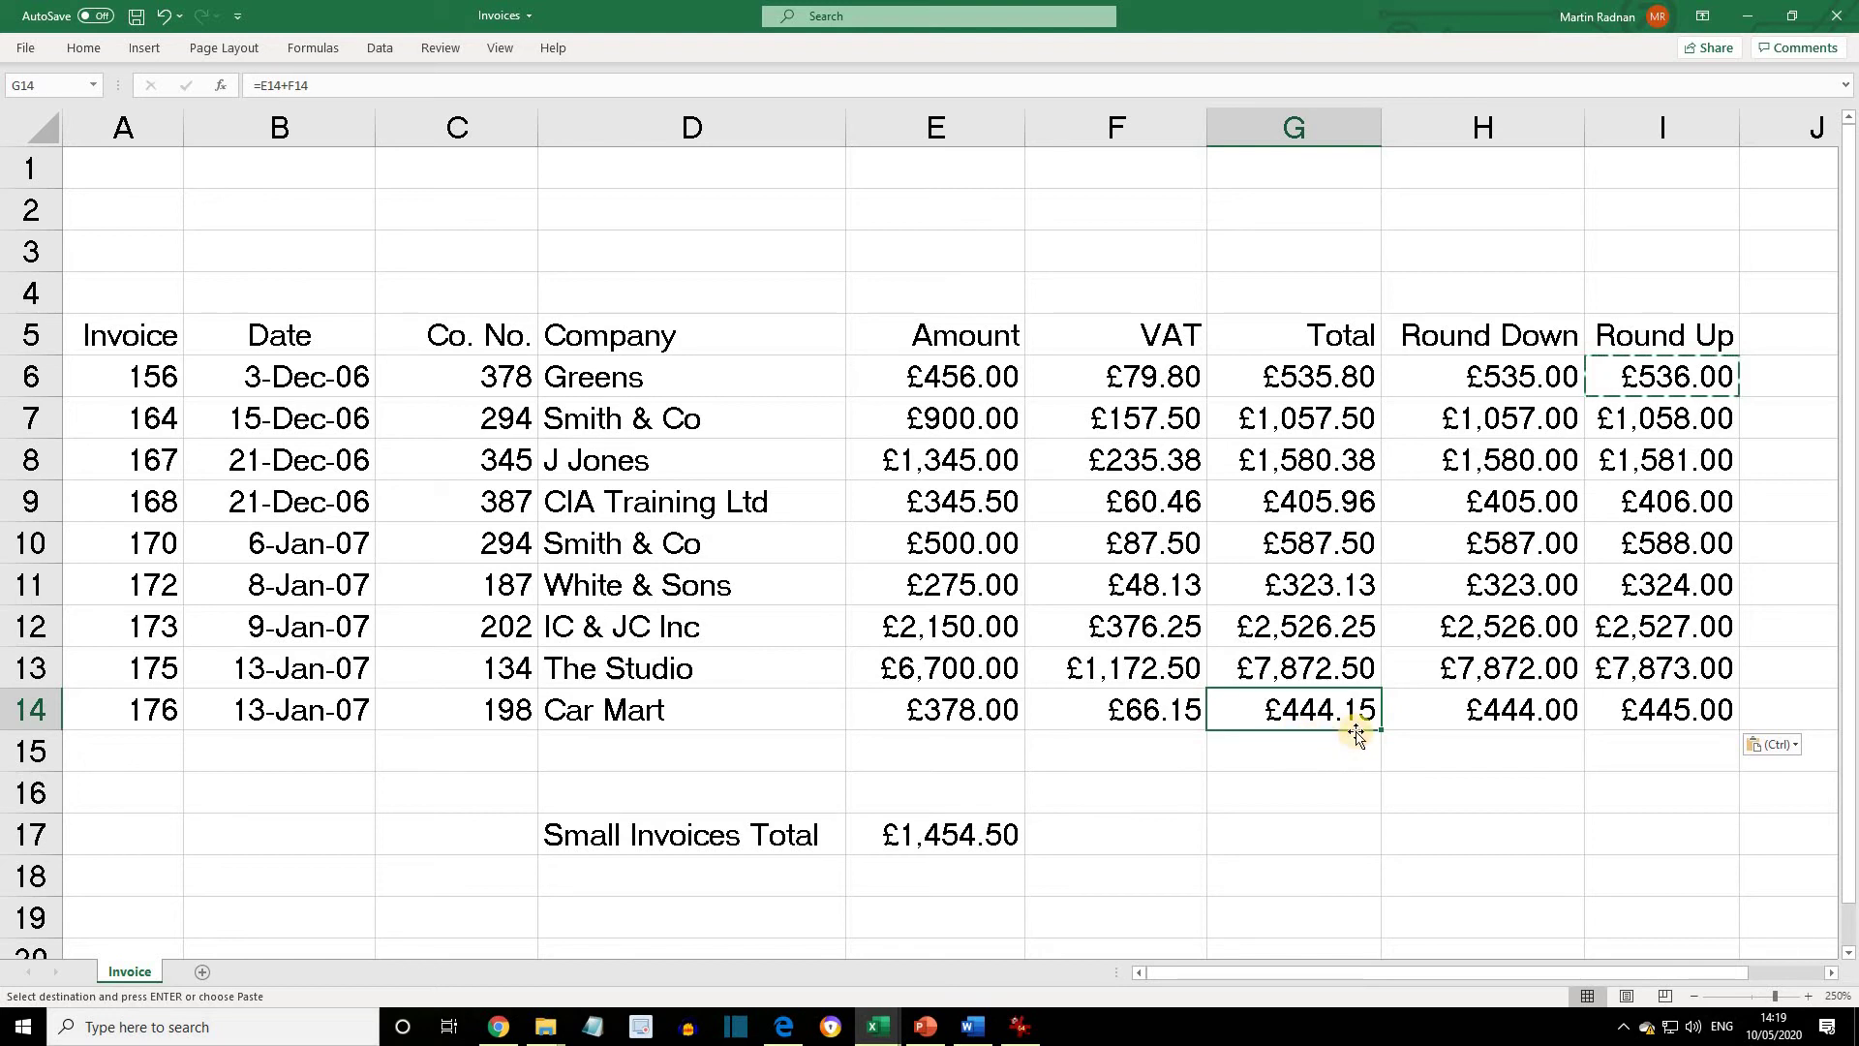
pyautogui.click(1505, 711)
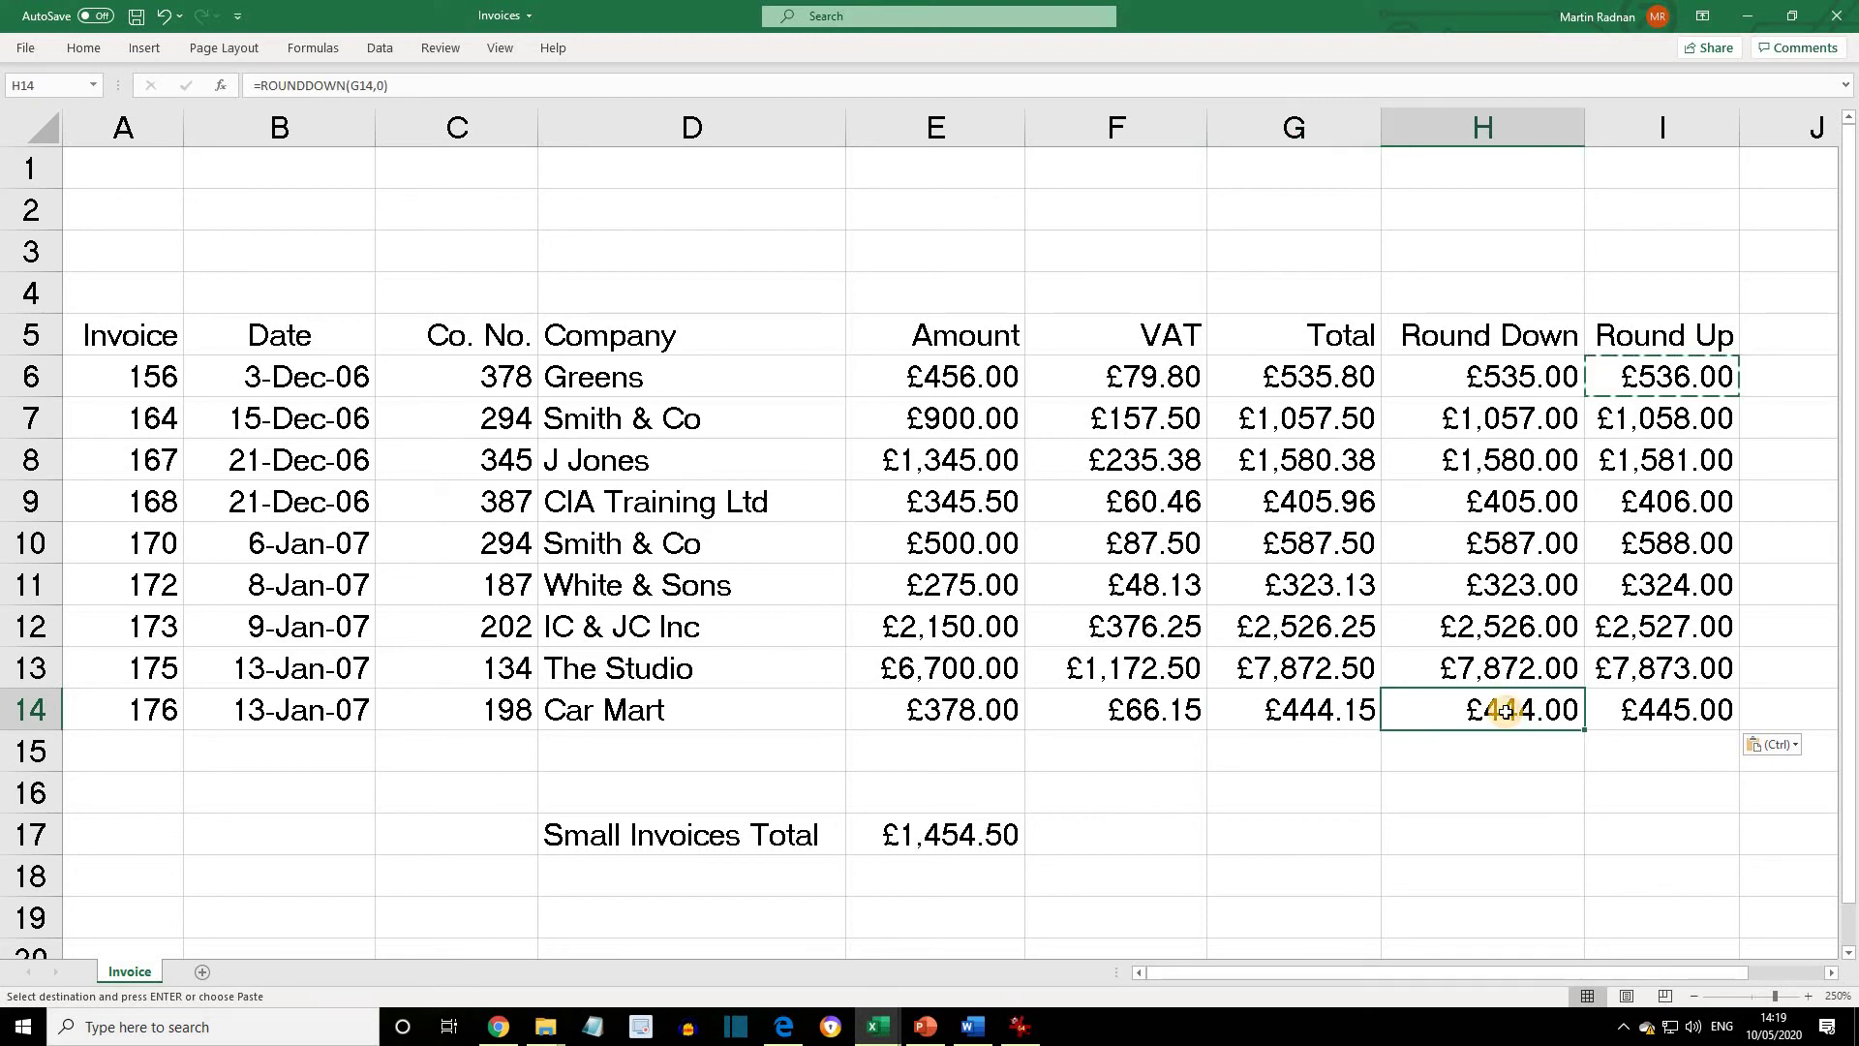
pyautogui.click(383, 86)
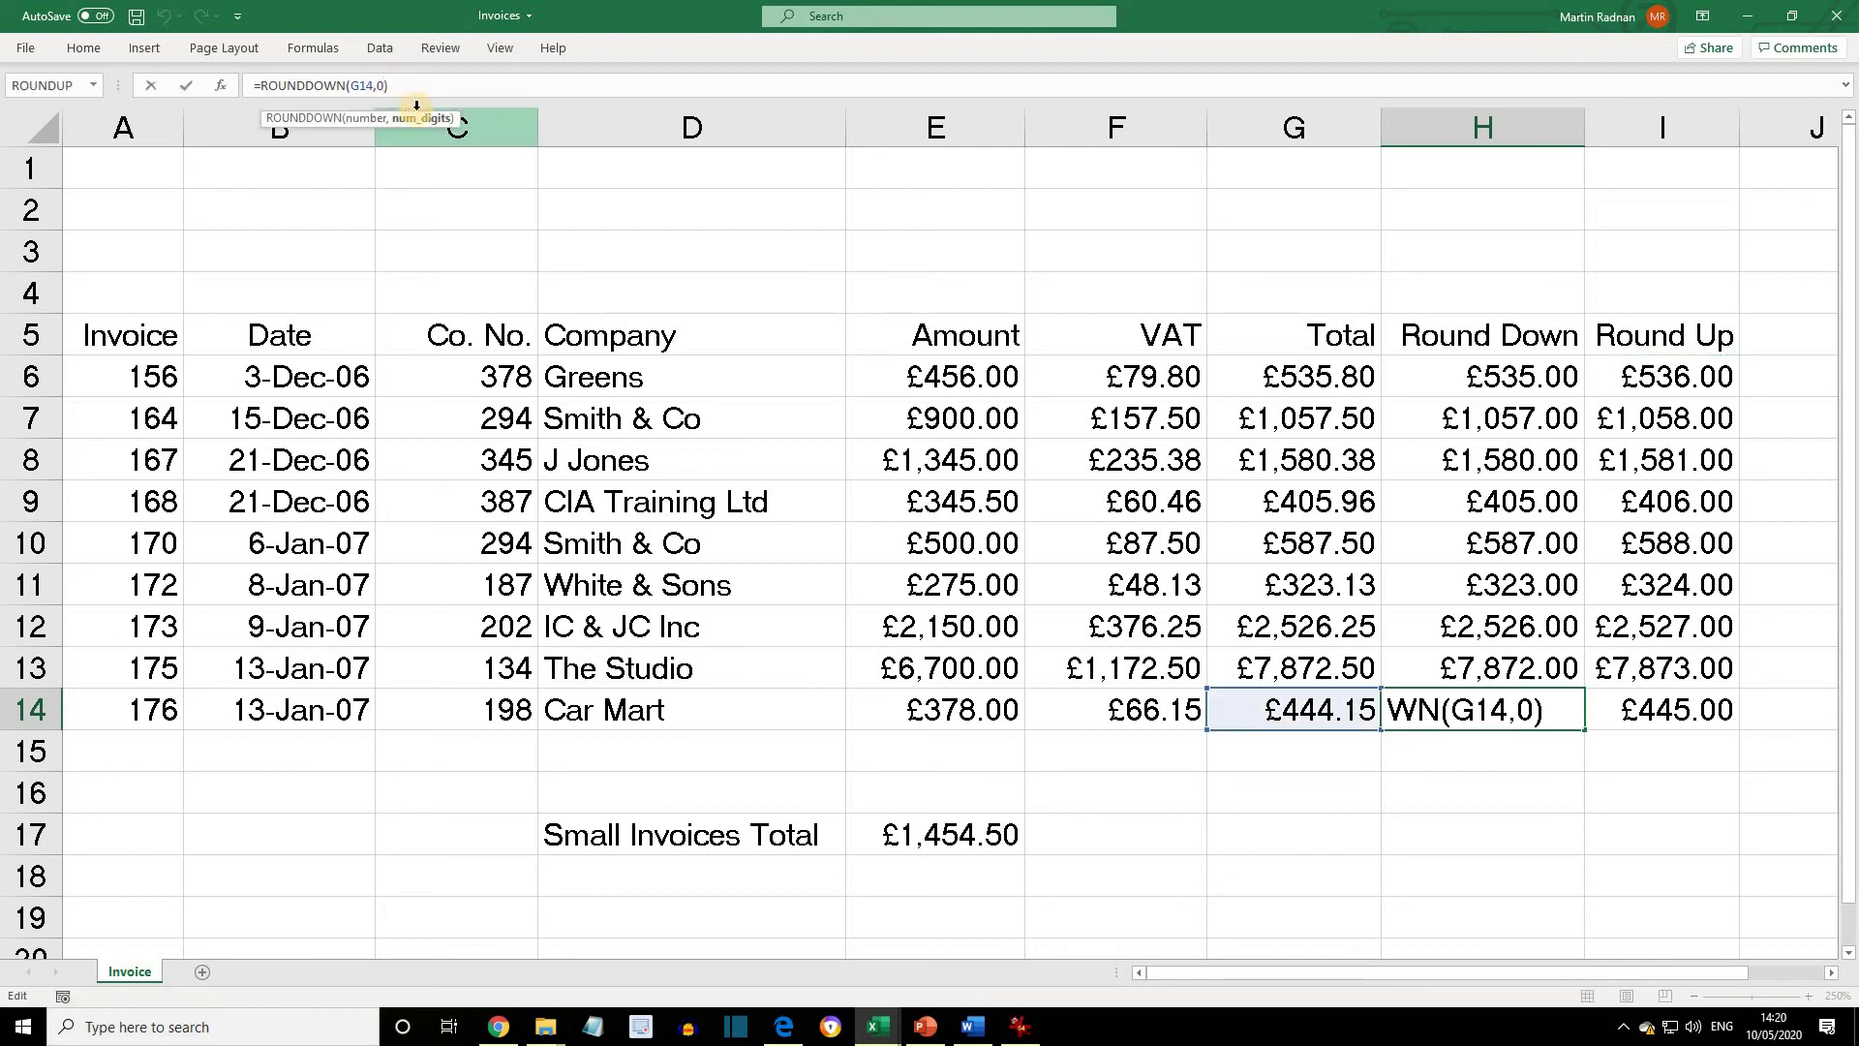
pyautogui.press('BackSpace')
pyautogui.write('1')
pyautogui.press('Return')
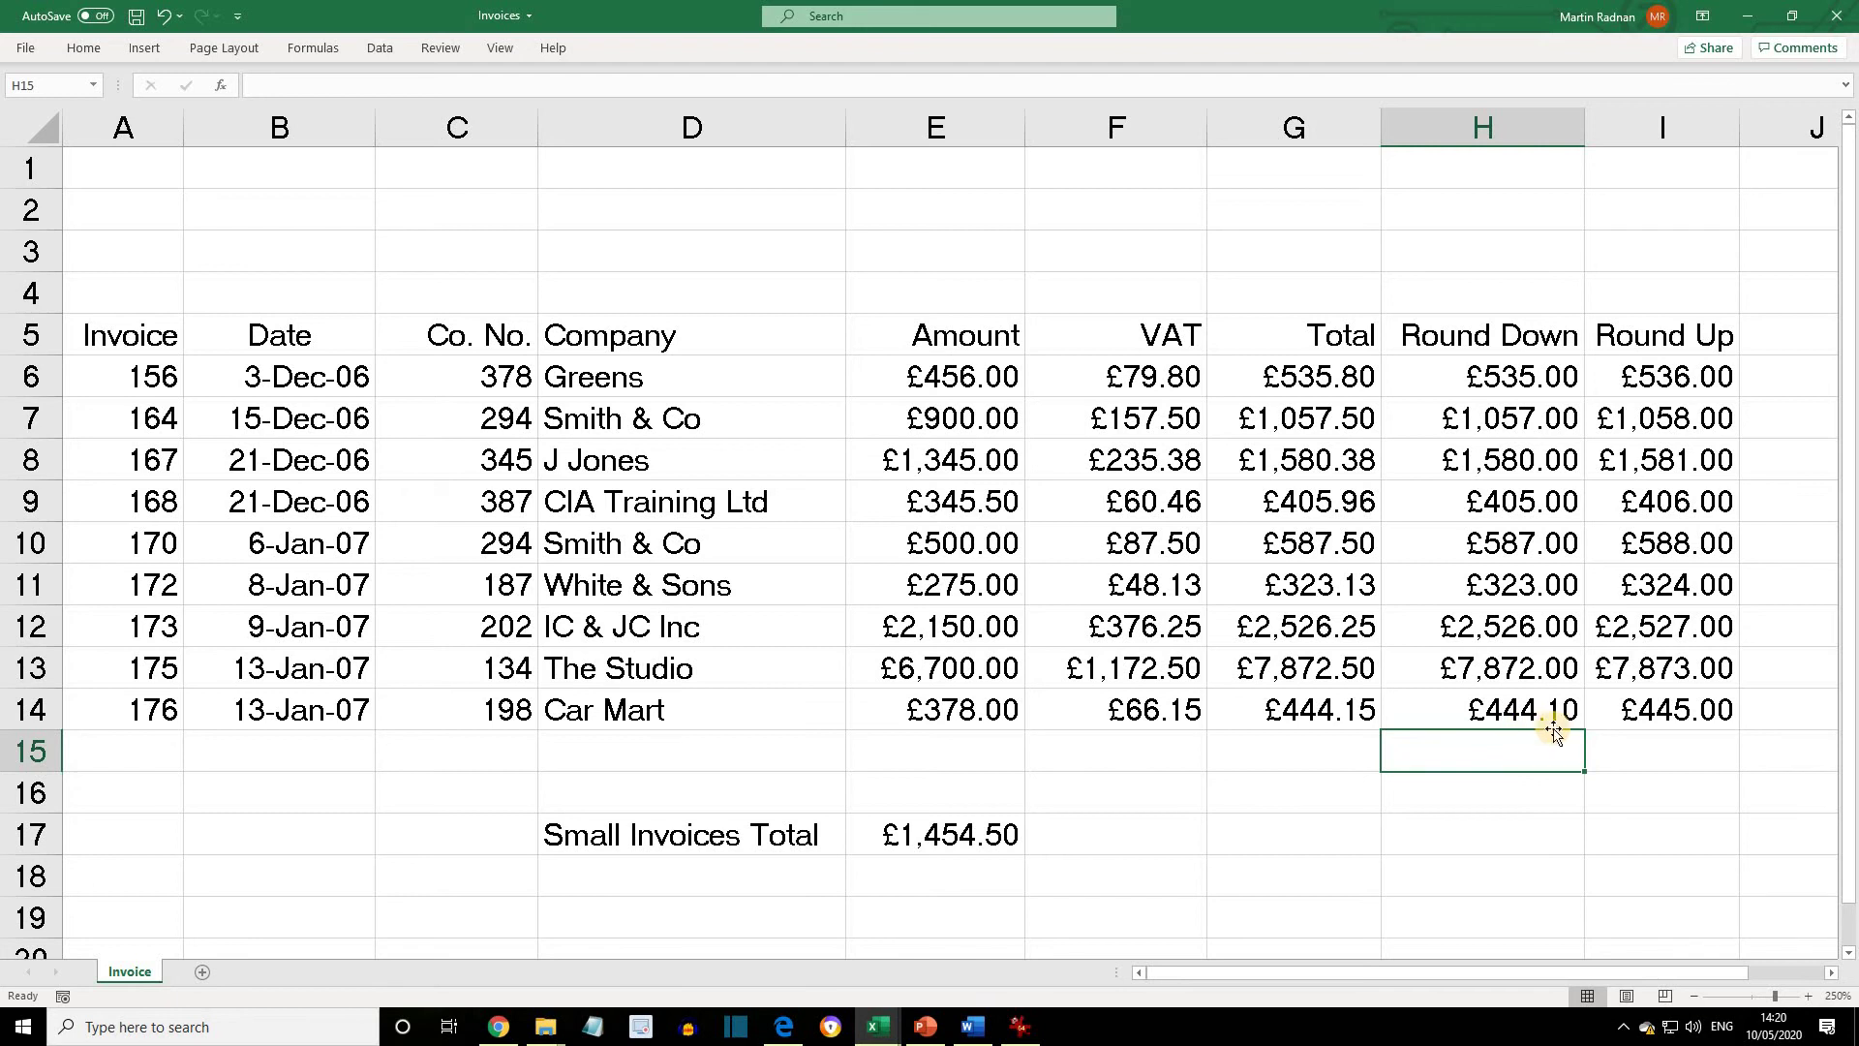
# Change I14 to =ROUNDUP(G14,1) so the Car Mart Round Up shows £444.20
pyautogui.click(1650, 710)
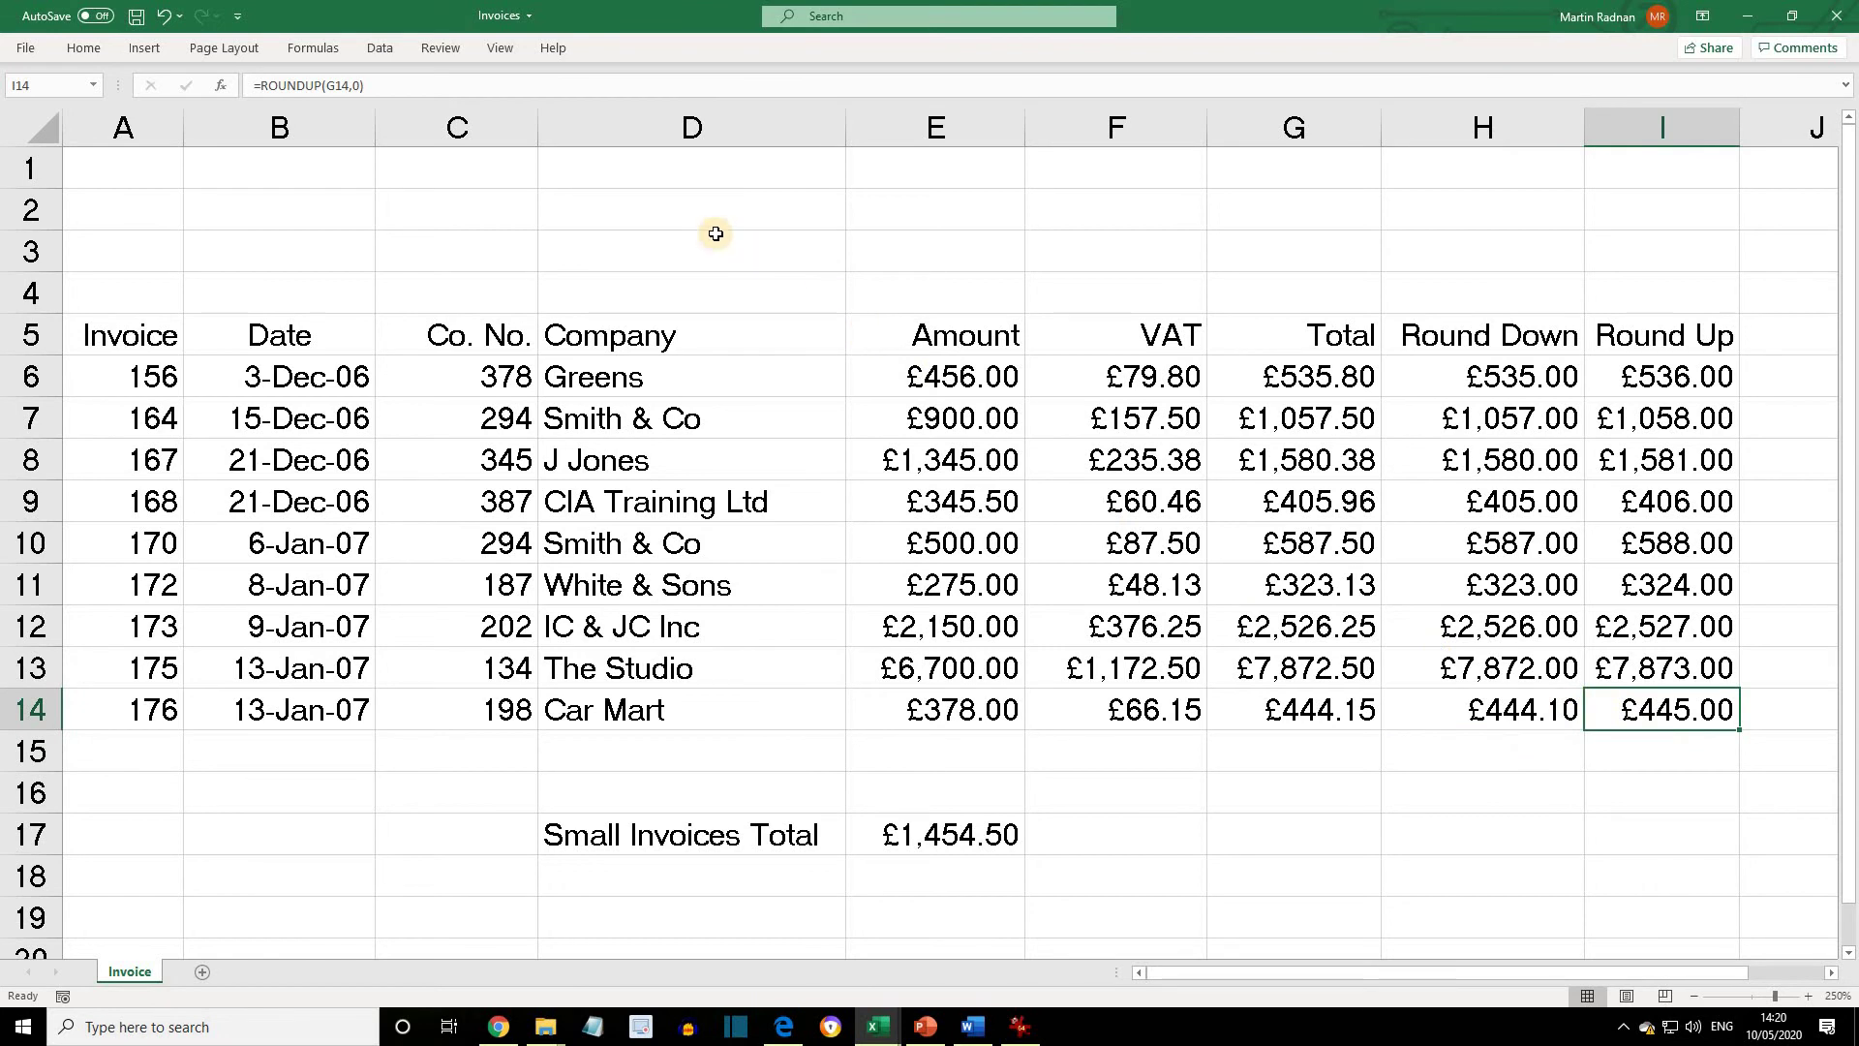
pyautogui.click(359, 86)
pyautogui.press('BackSpace')
pyautogui.write('1')
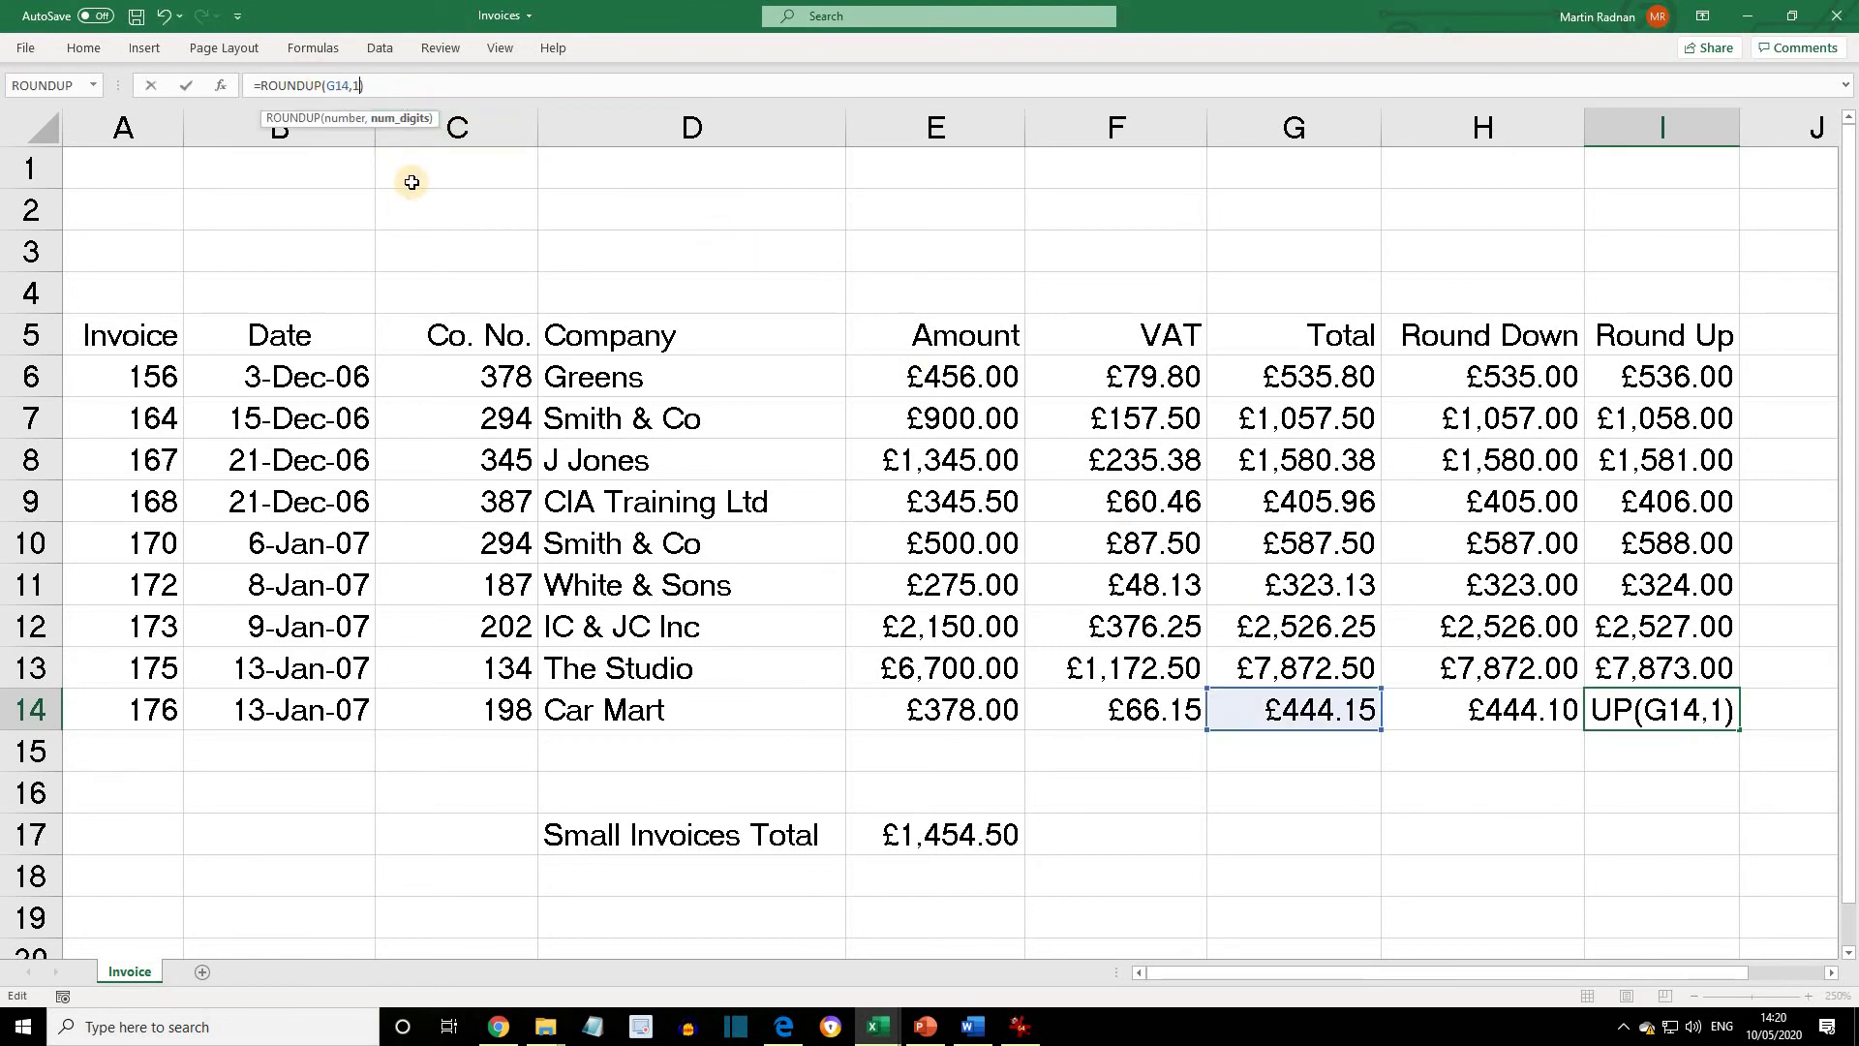
pyautogui.press('Return')
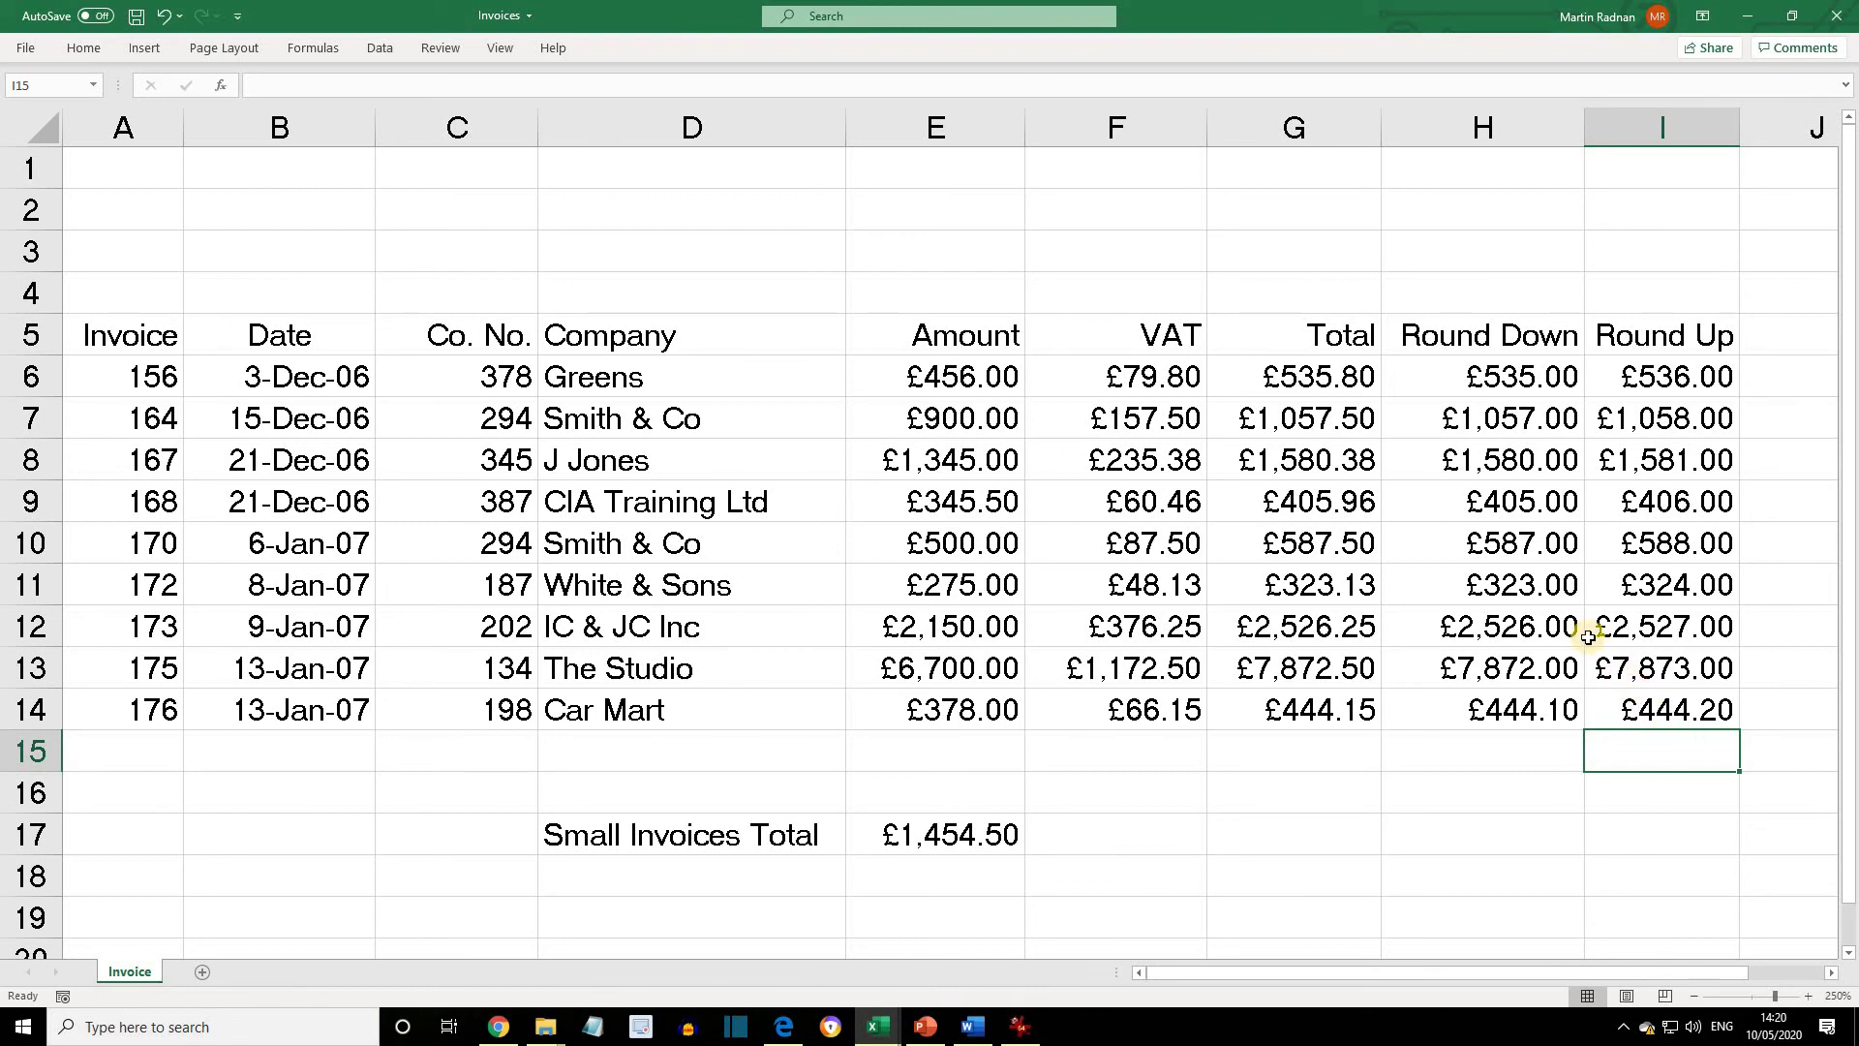
pyautogui.click(1489, 461)
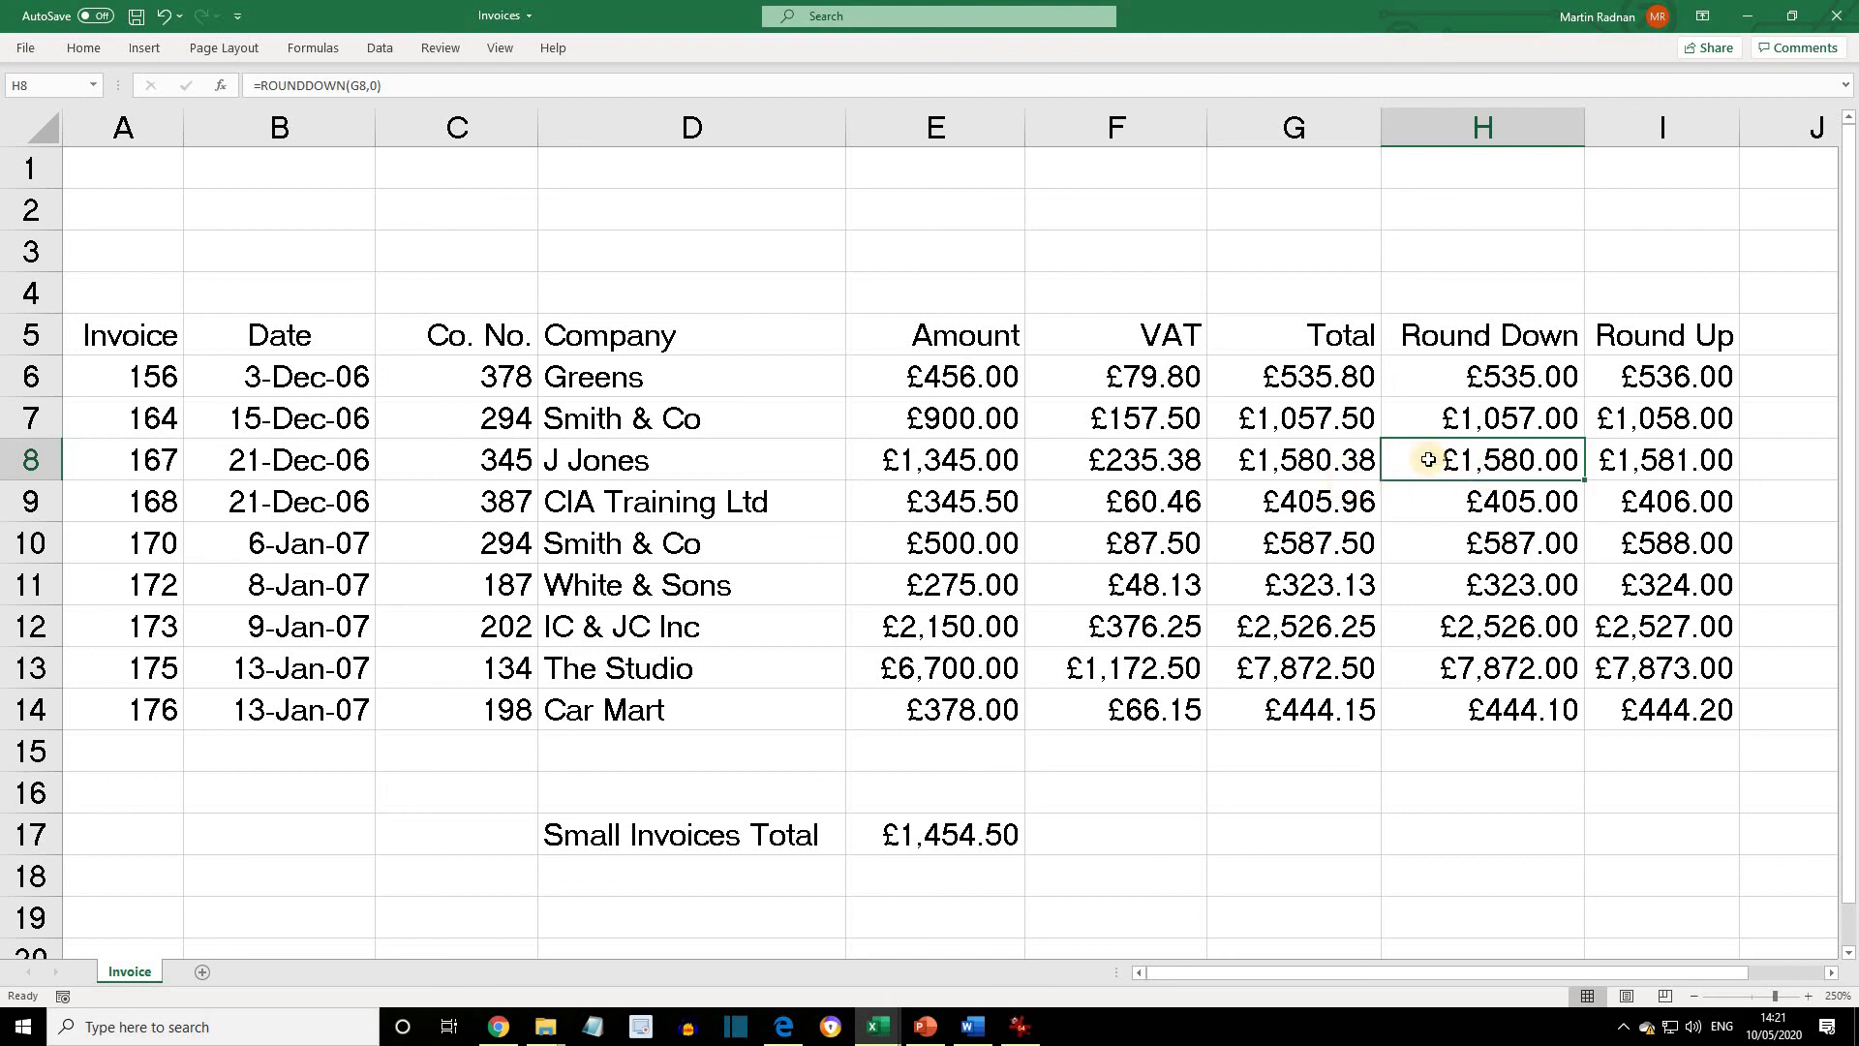
# Change H8 to =ROUNDDOWN(G8,-2) so J Jones rounds down to £1,500.00
pyautogui.click(371, 87)
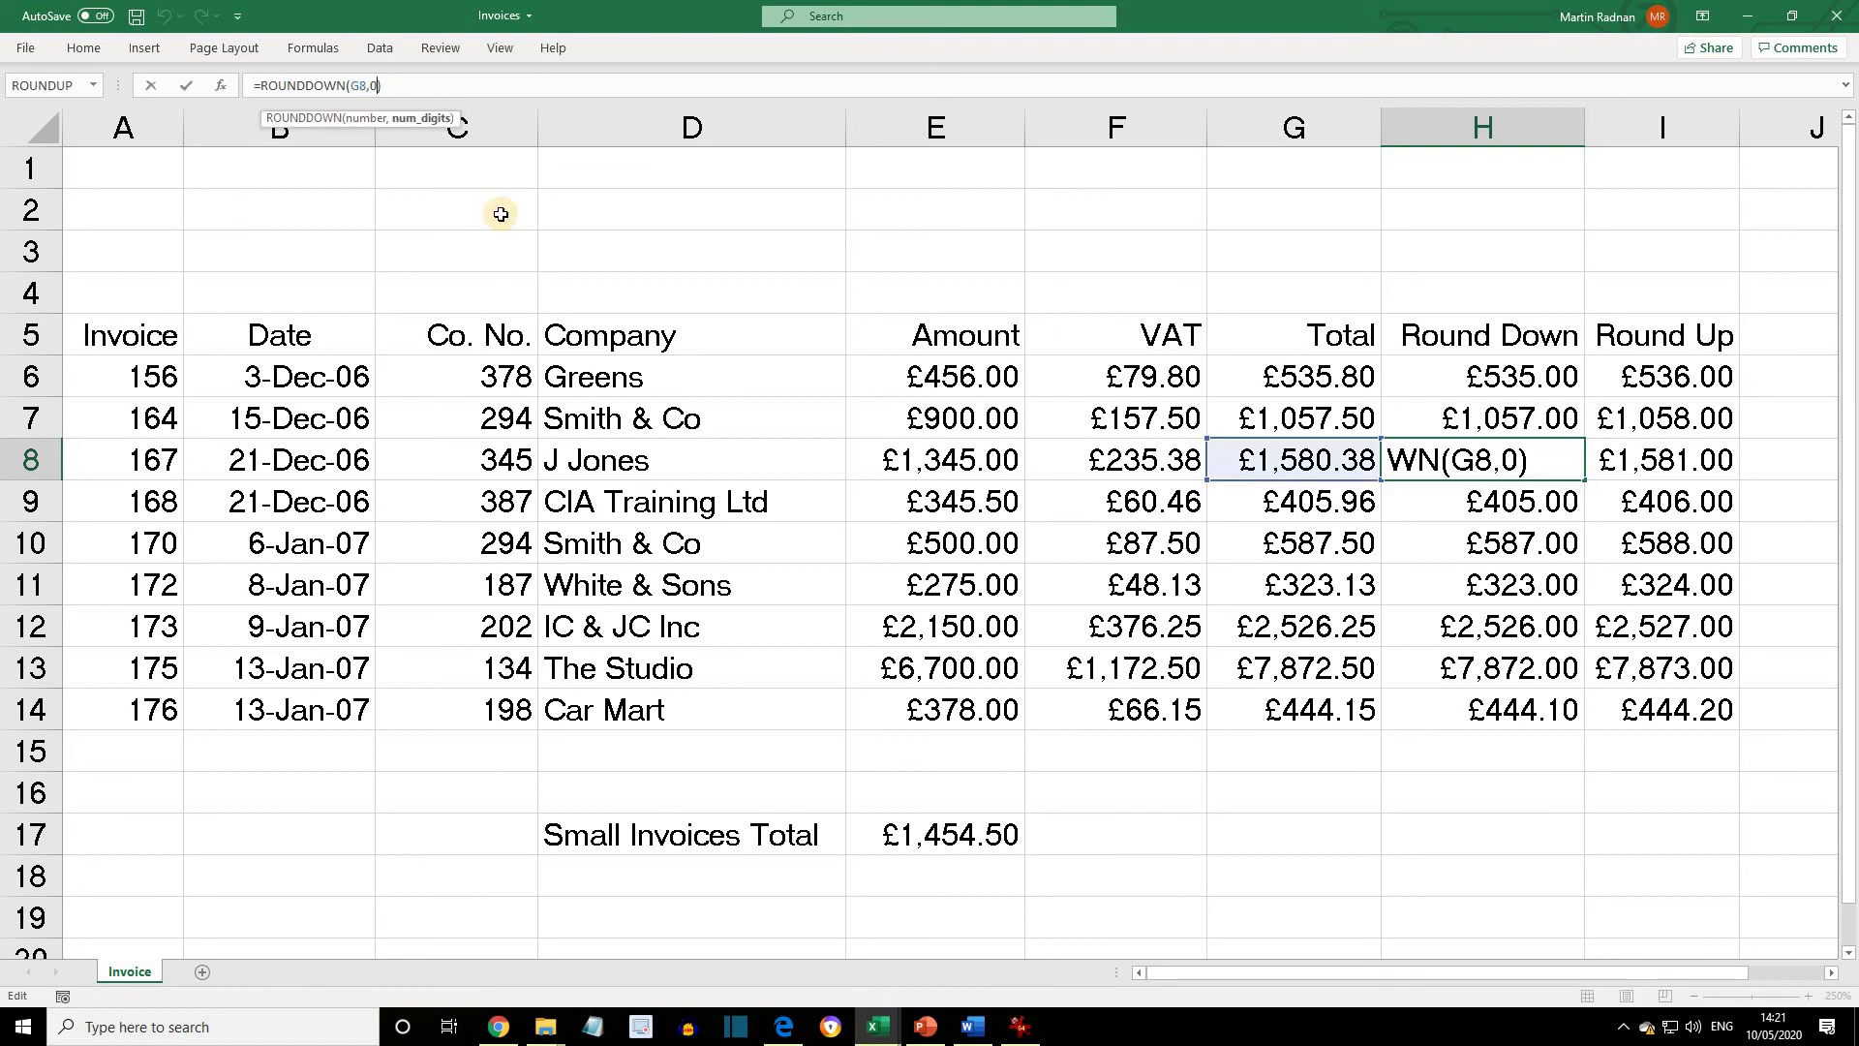
pyautogui.press('BackSpace')
pyautogui.write('-2')
pyautogui.press('Return')
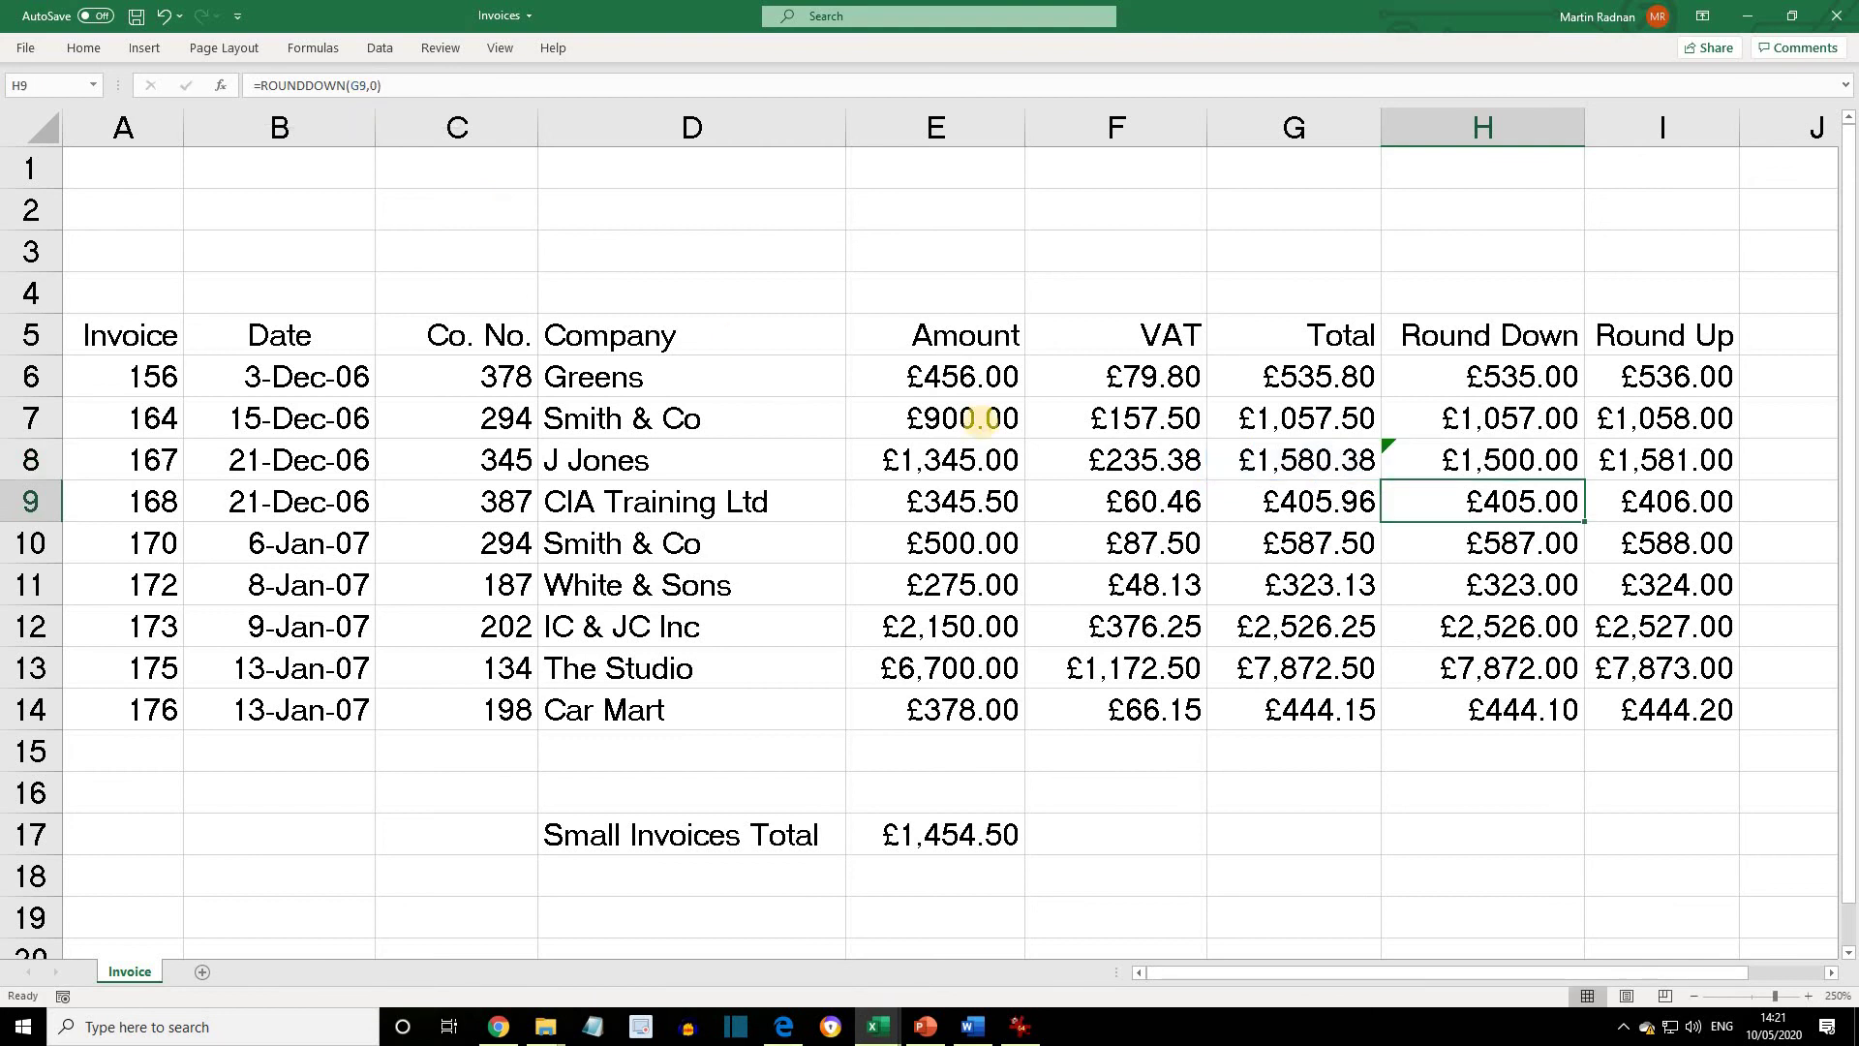
pyautogui.click(1484, 452)
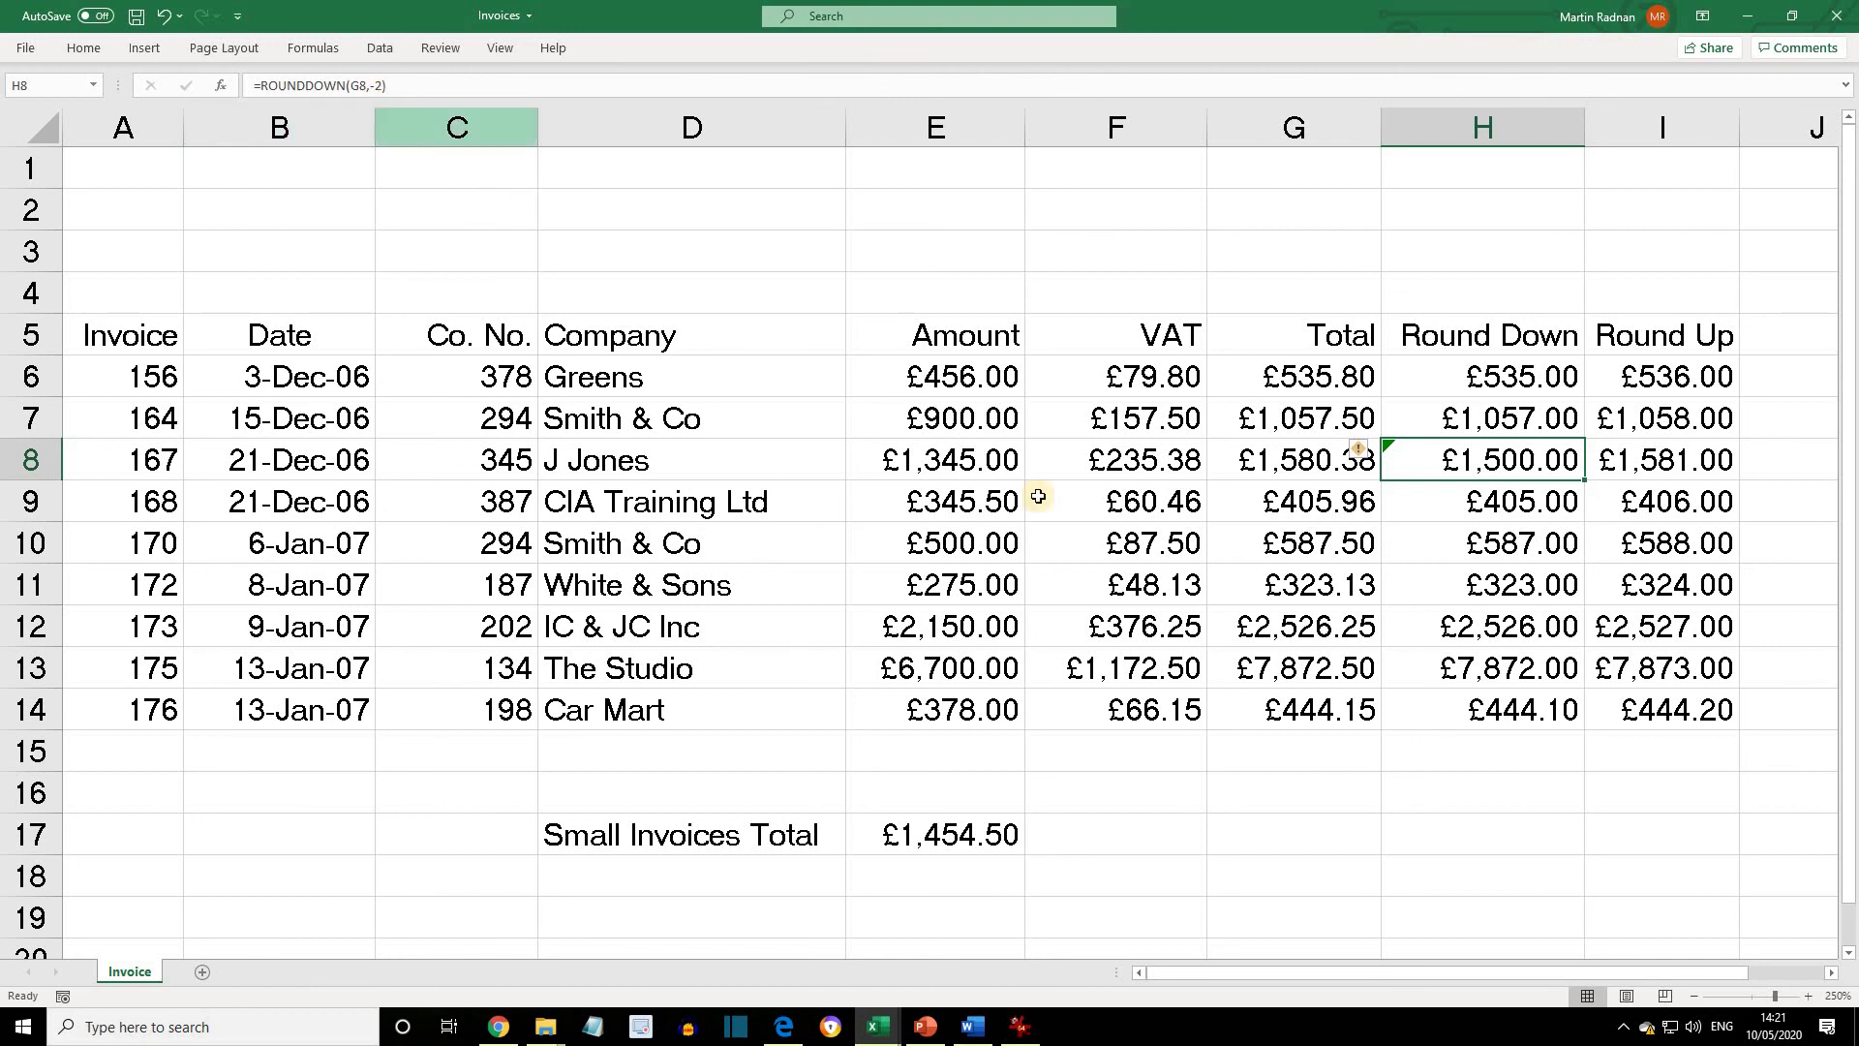
# Change H12 to =ROUNDDOWN(G12,-3) so IC & JC Inc rounds down to £2,000.00
pyautogui.click(1467, 626)
pyautogui.press('F2')
pyautogui.press('Left')
pyautogui.press('BackSpace')
pyautogui.write('-3')
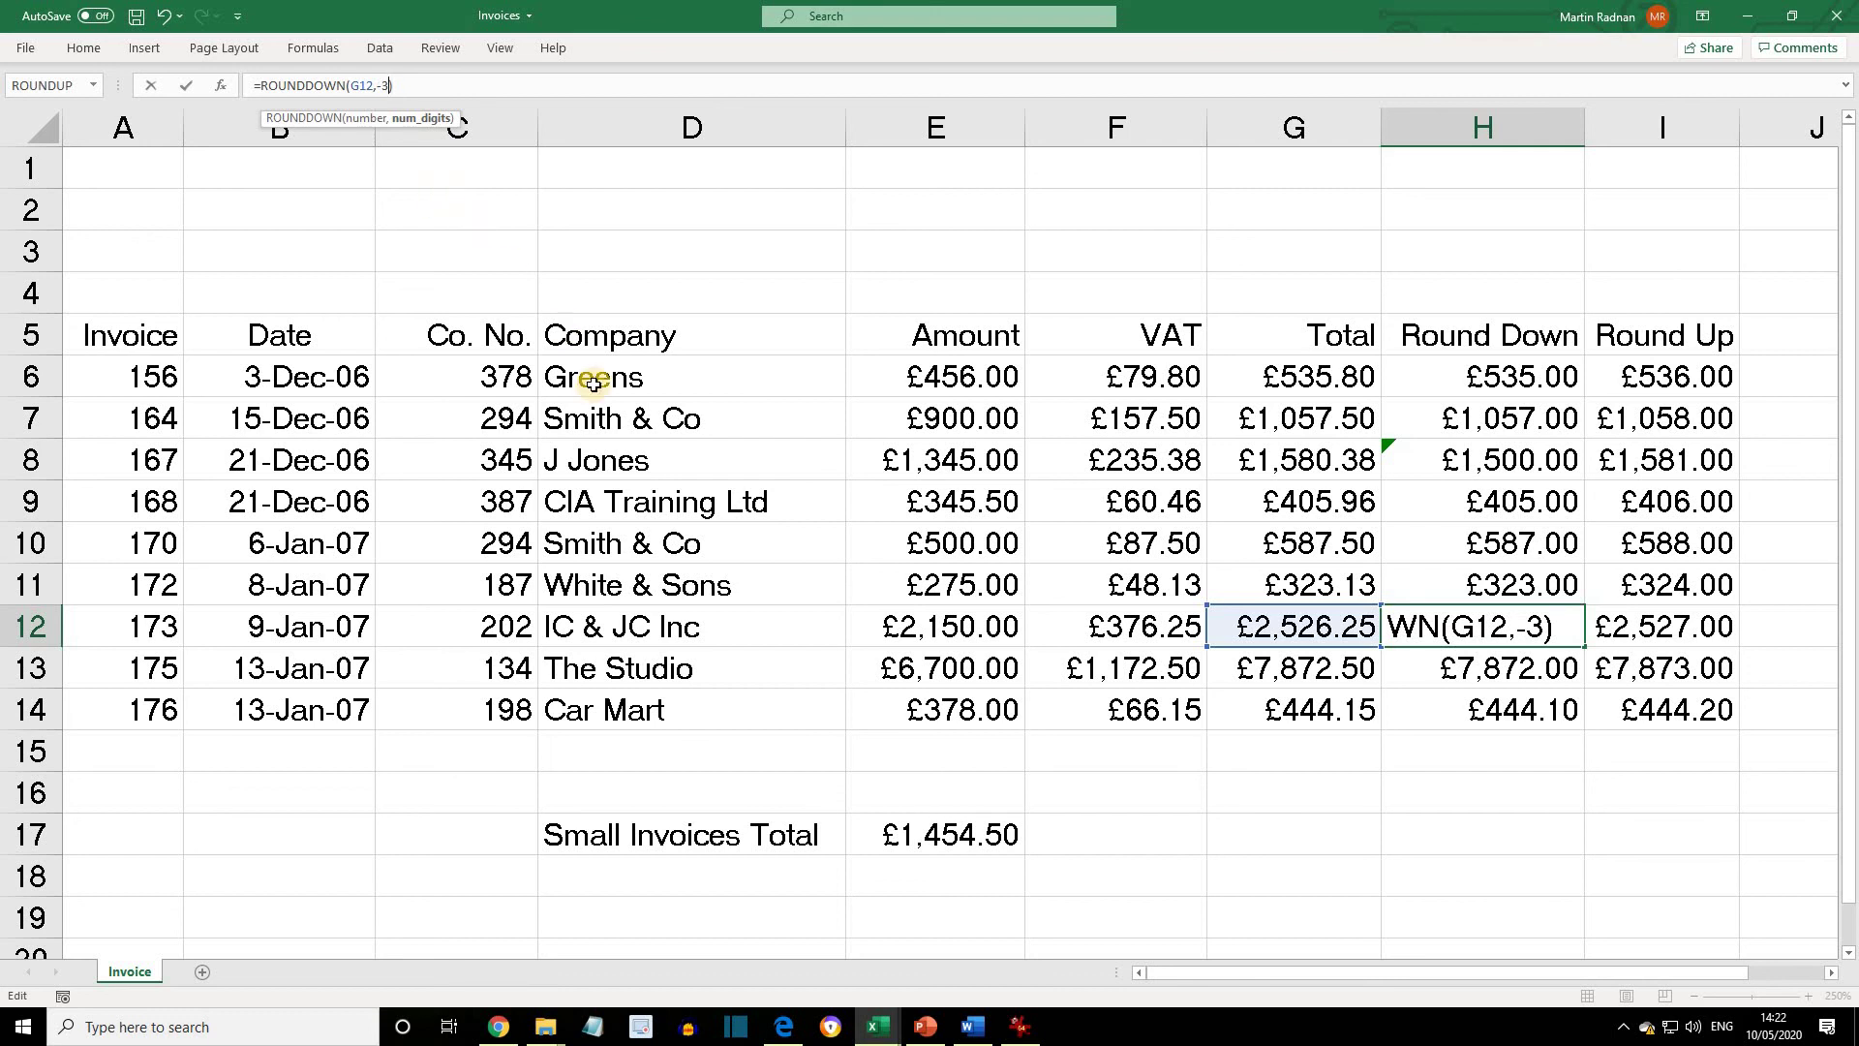
pyautogui.press('Right')
pyautogui.press('Return')
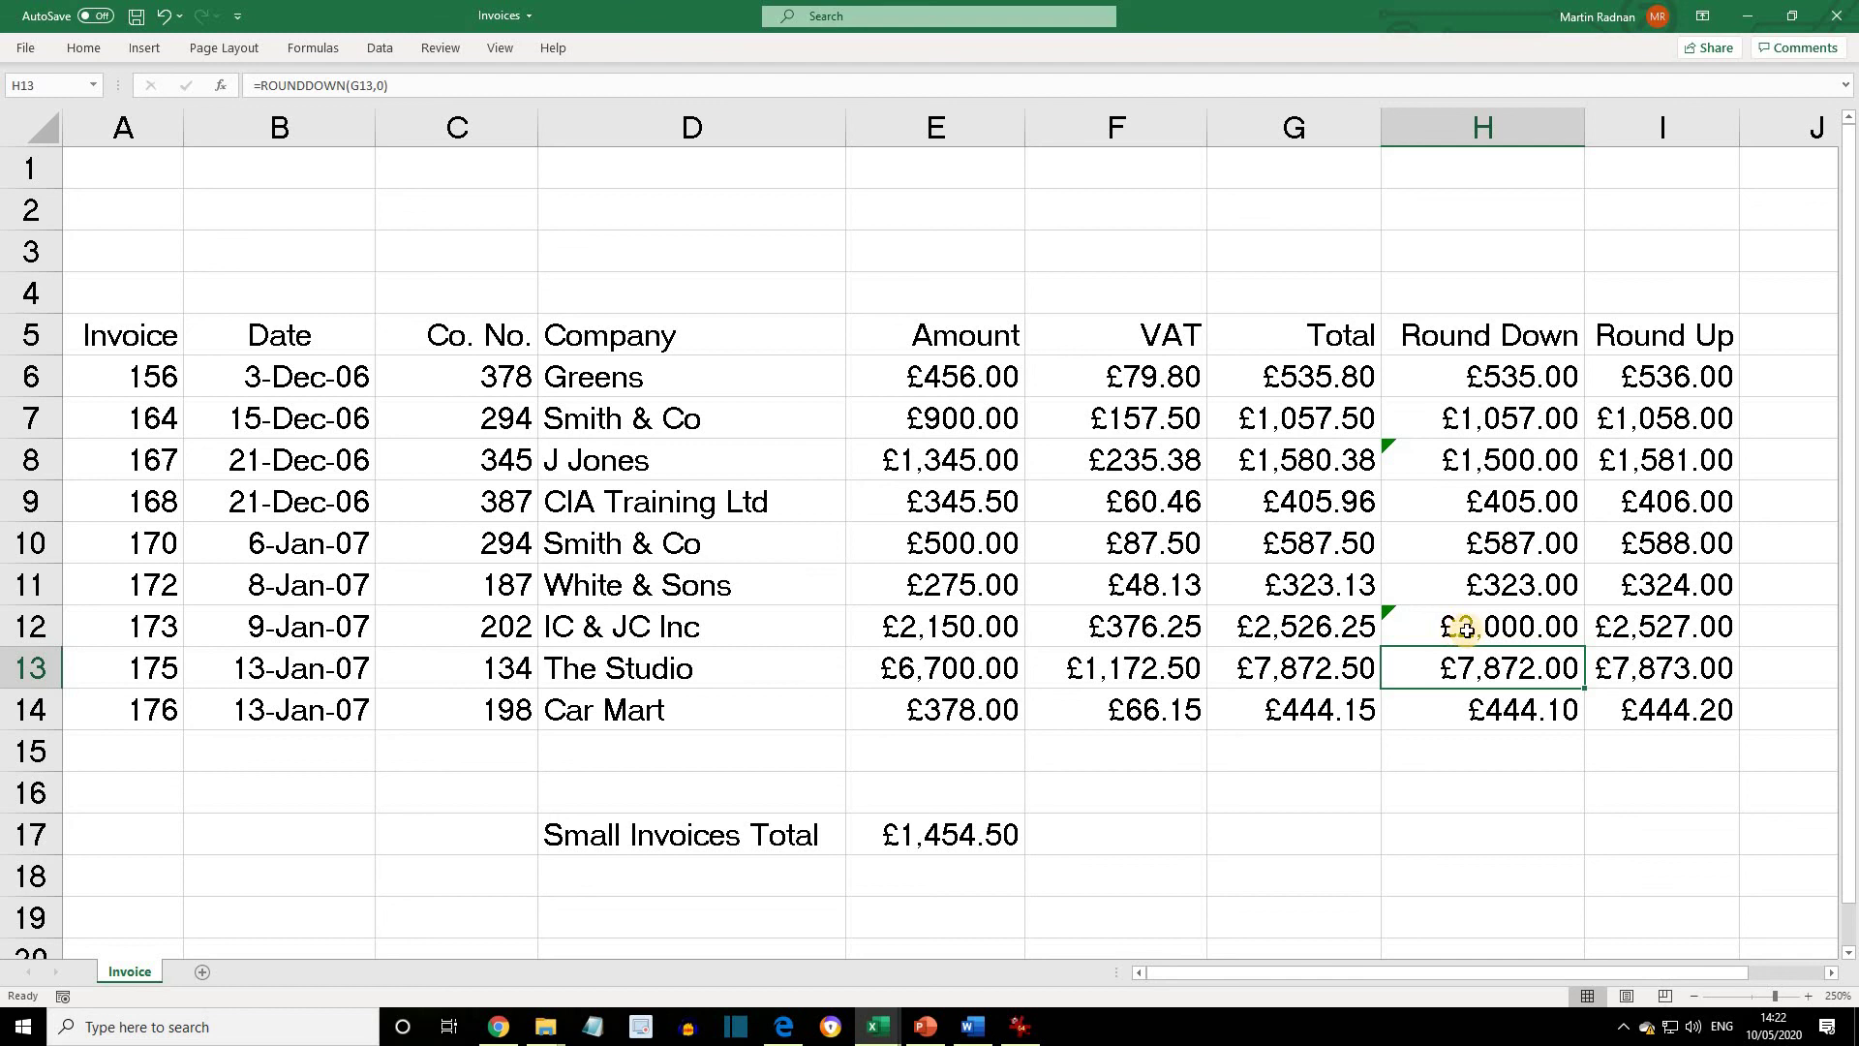
# Change I12 to =ROUNDUP(G12,-3) so IC & JC Inc rounds up to £3,000.00
pyautogui.click(1639, 627)
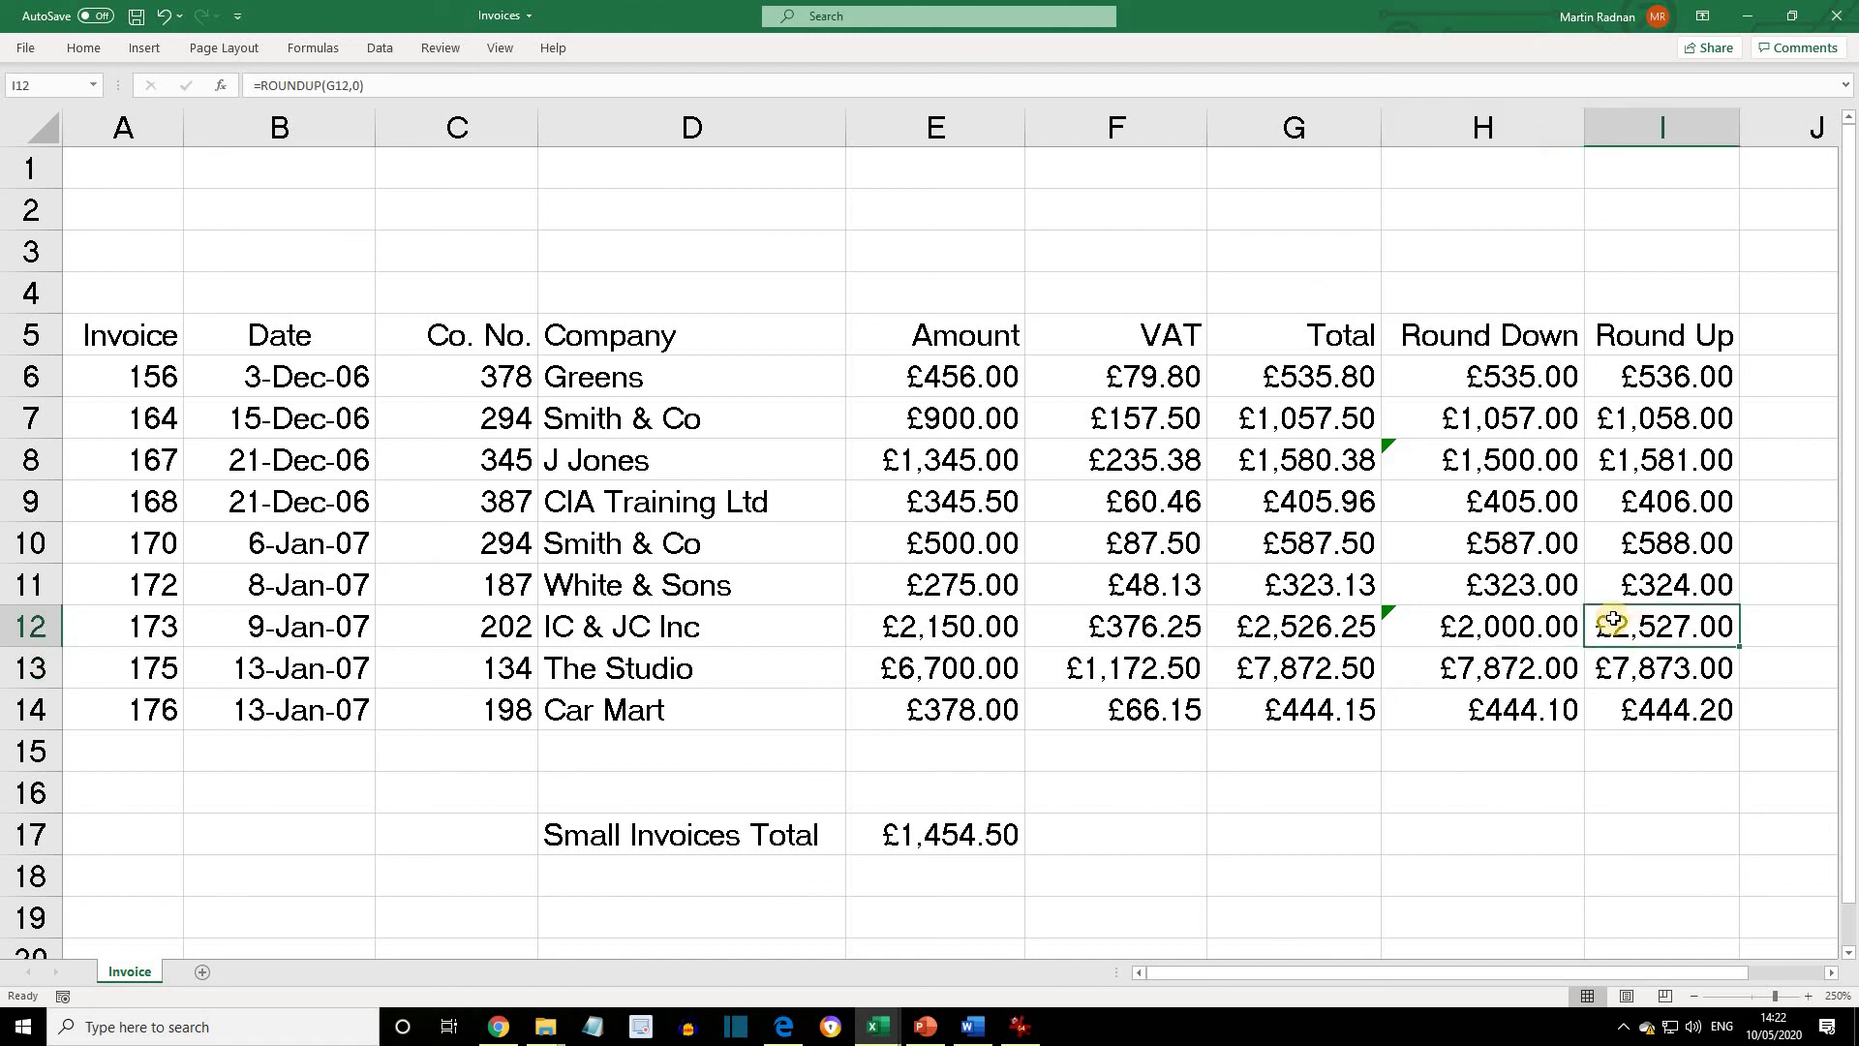
pyautogui.click(361, 85)
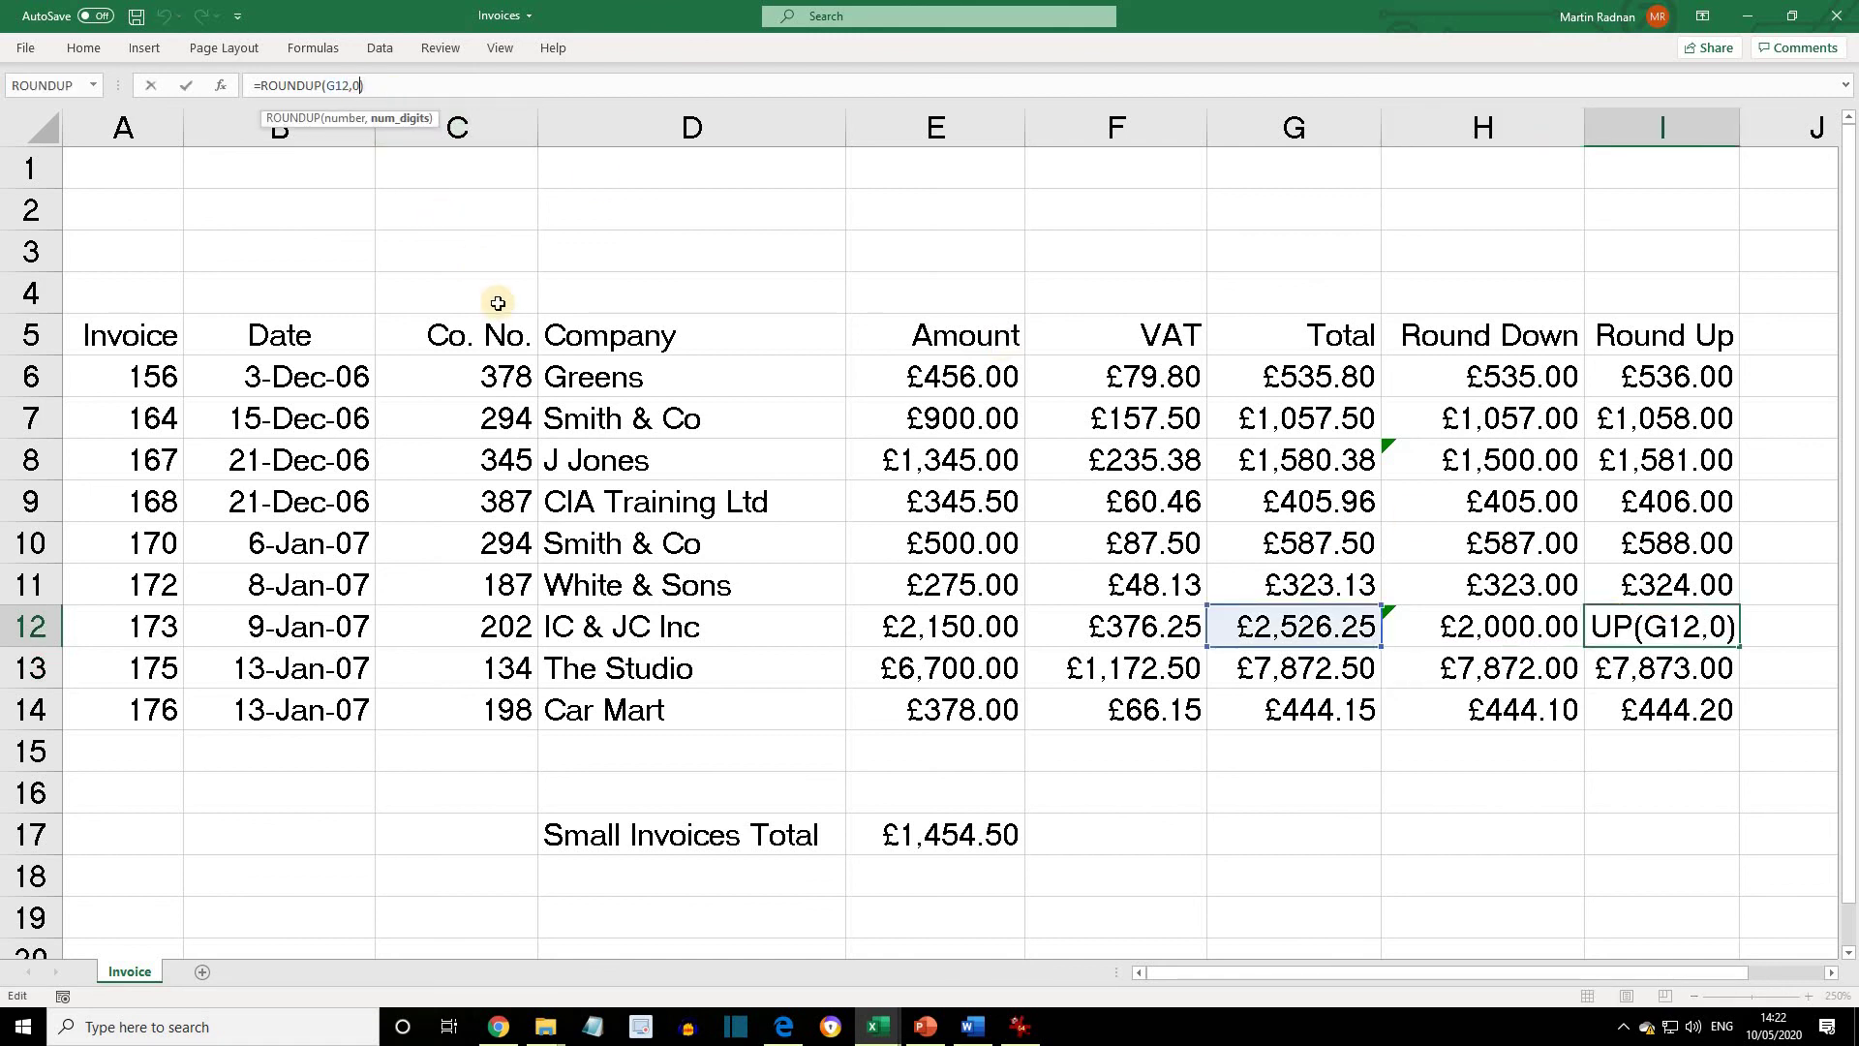
pyautogui.press('BackSpace')
pyautogui.write('-3')
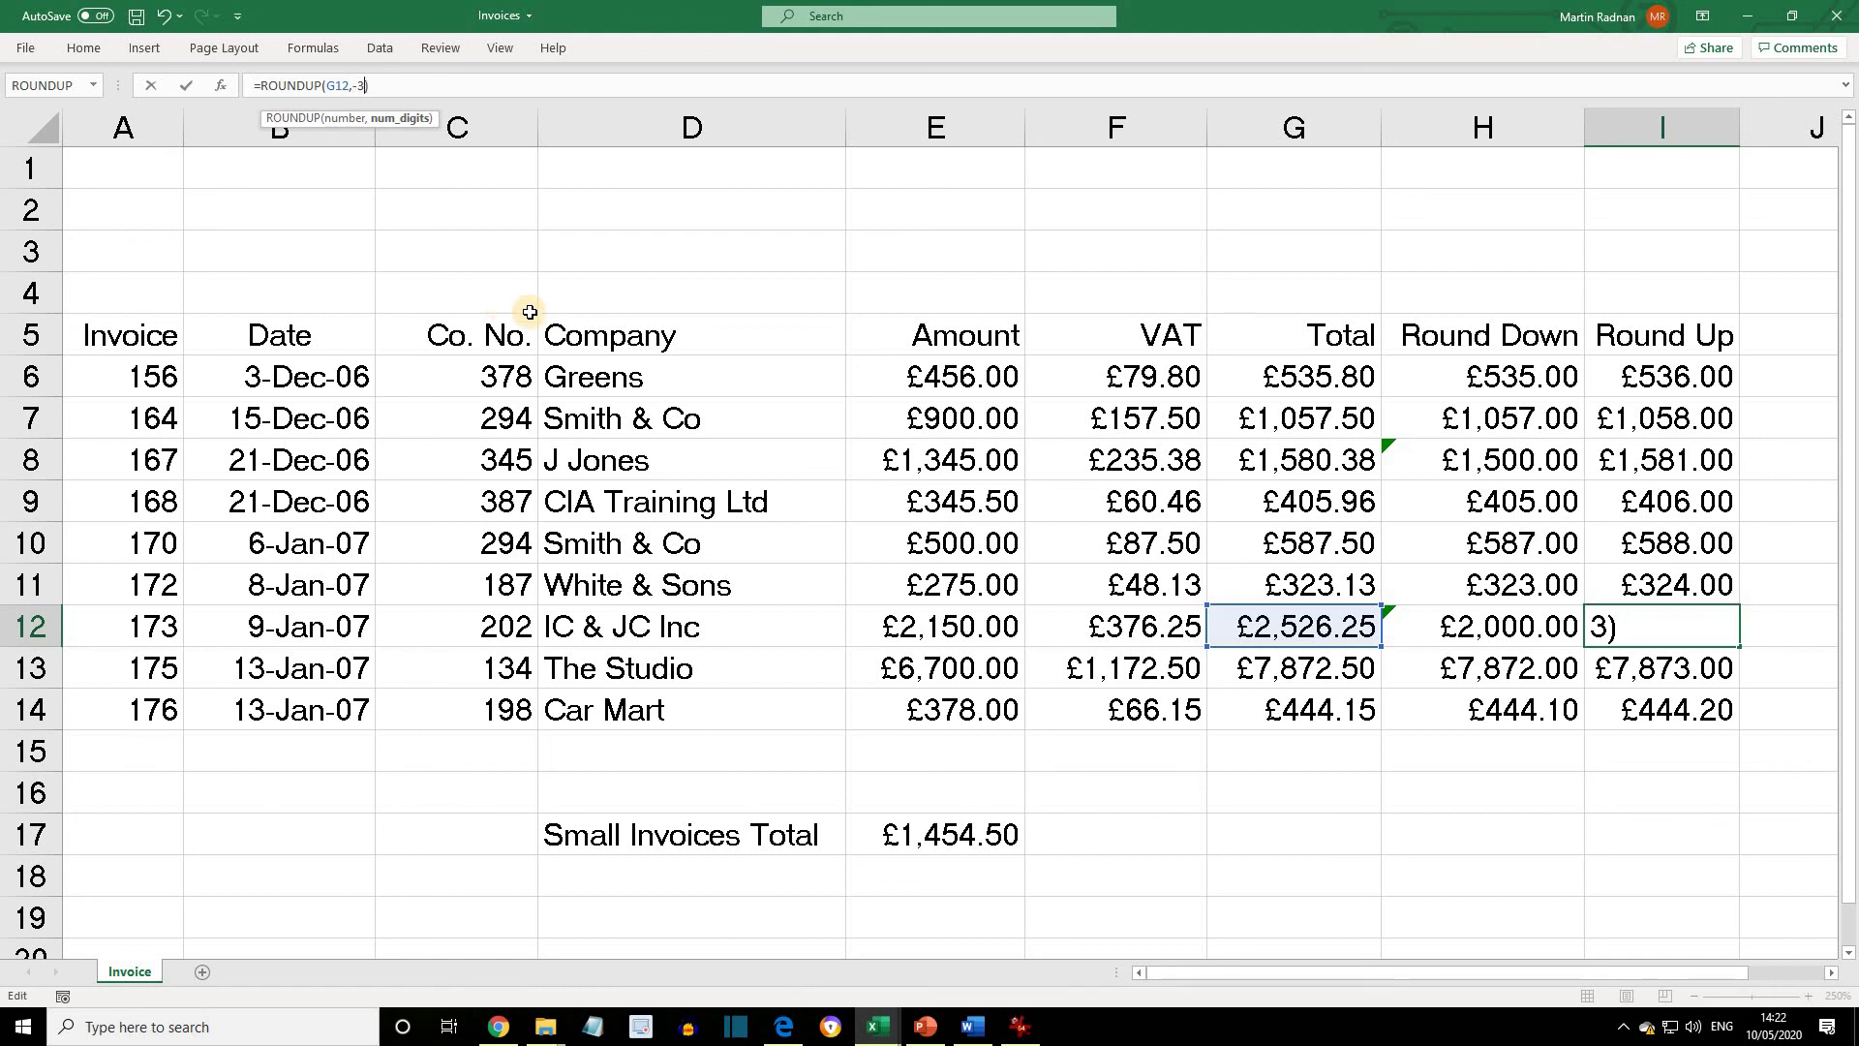
pyautogui.press('Return')
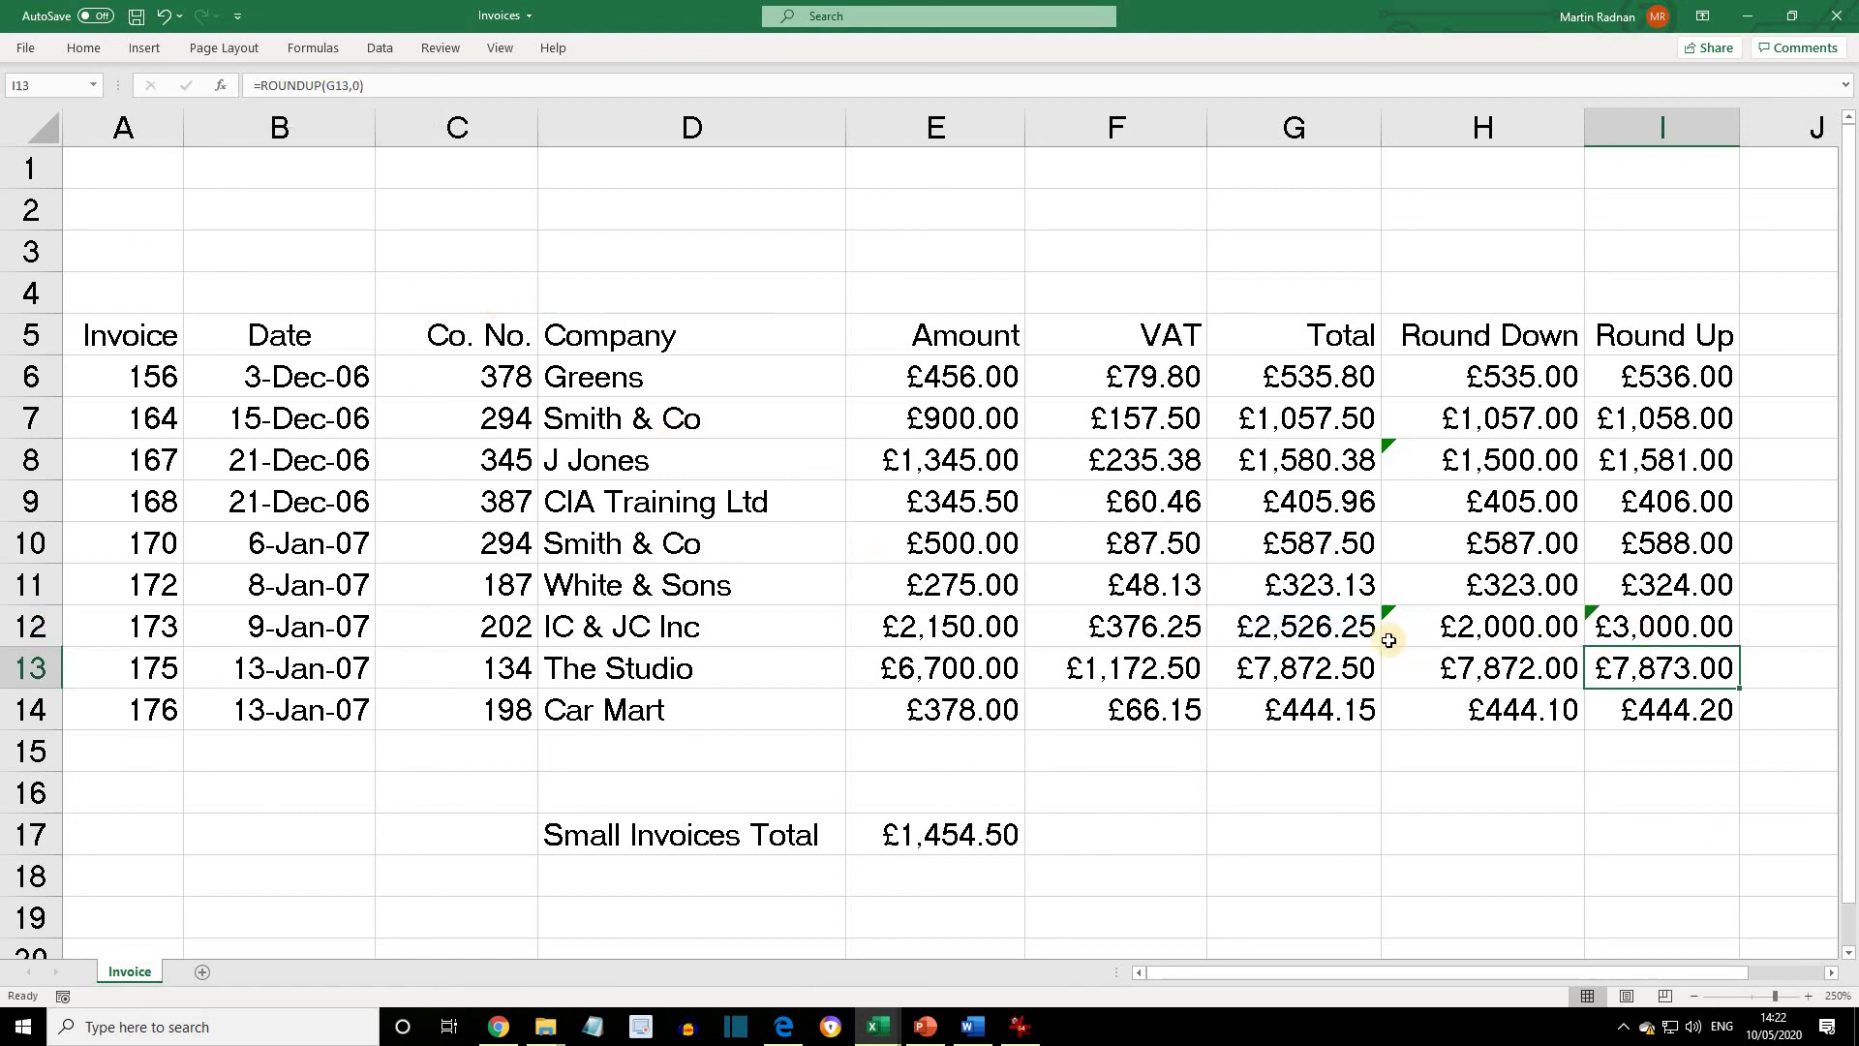